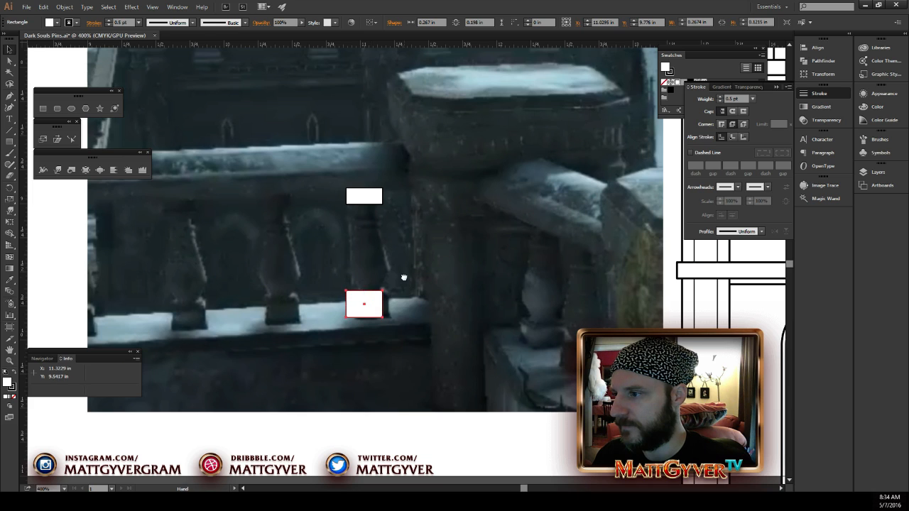
Draw a tall ellipse about 0.166 × 0.587 in between the two white rectangles over the baluster
{"action": "left_click", "coordinate": [59, 109]}
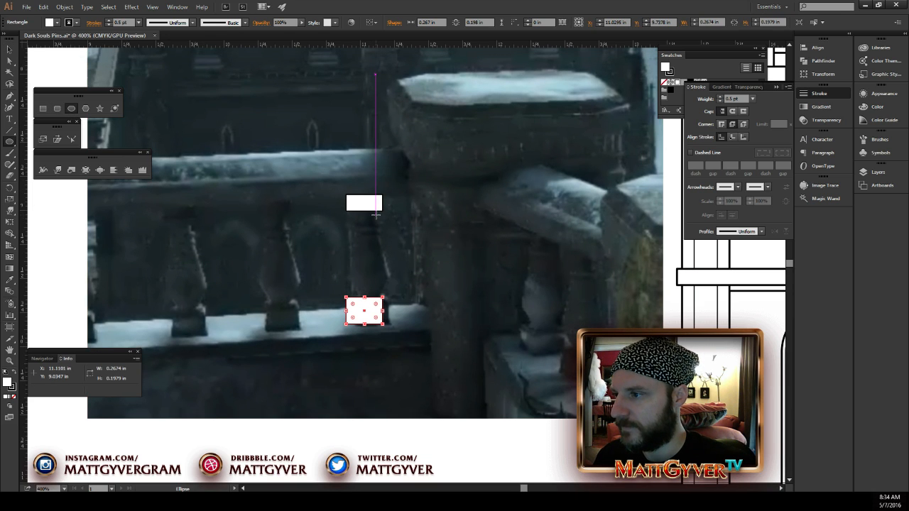
{"action": "mouse_move", "coordinate": [376, 215]}
{"action": "left_mouse_down"}
{"action": "mouse_move", "coordinate": [373, 259]}
{"action": "mouse_move", "coordinate": [353, 294]}
{"action": "left_mouse_up"}
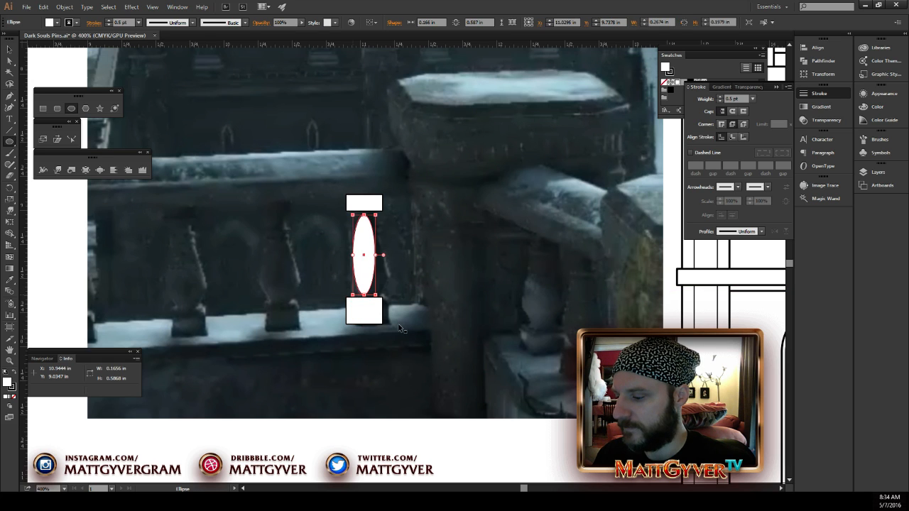
{"action": "key", "text": "v"}
{"action": "left_click", "coordinate": [400, 379]}
{"action": "key", "text": "ctrl+2"}
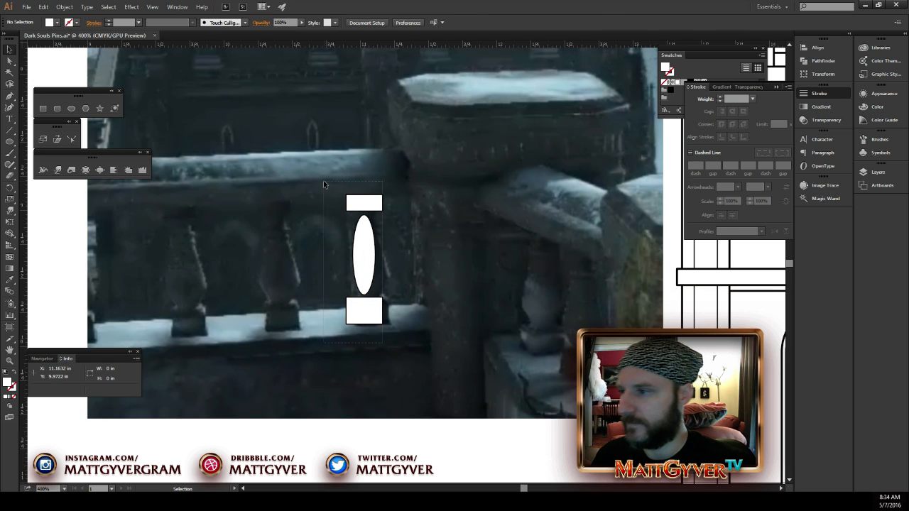
Apply the 1 pt outline style of the existing line art to both rectangles and the ellipse with the Eyedropper
{"action": "left_click_drag", "start_coordinate": [323, 185], "coordinate": [324, 184]}
{"action": "key", "text": "i"}
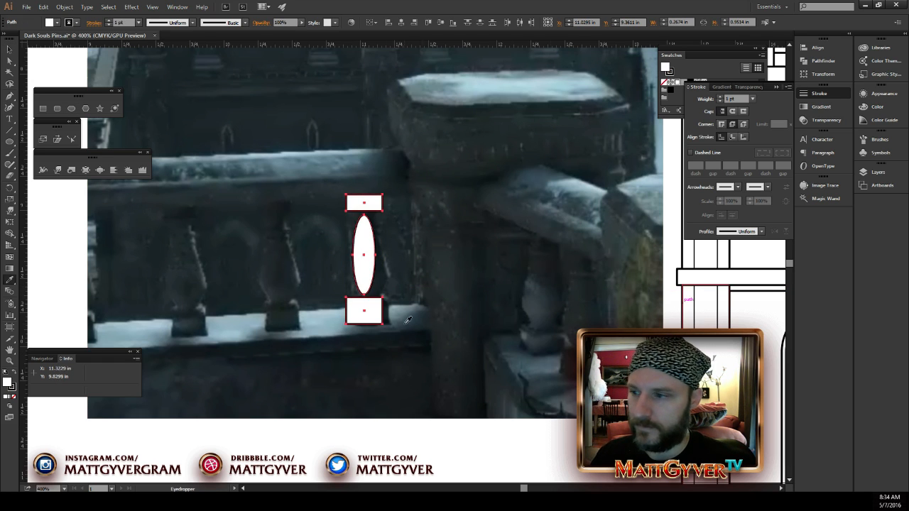
{"action": "key", "text": "v"}
{"action": "left_click", "coordinate": [453, 391]}
Move the ellipse down to overlap the lower rectangle and align the three shapes on a common vertical axis
{"action": "left_click", "coordinate": [373, 257]}
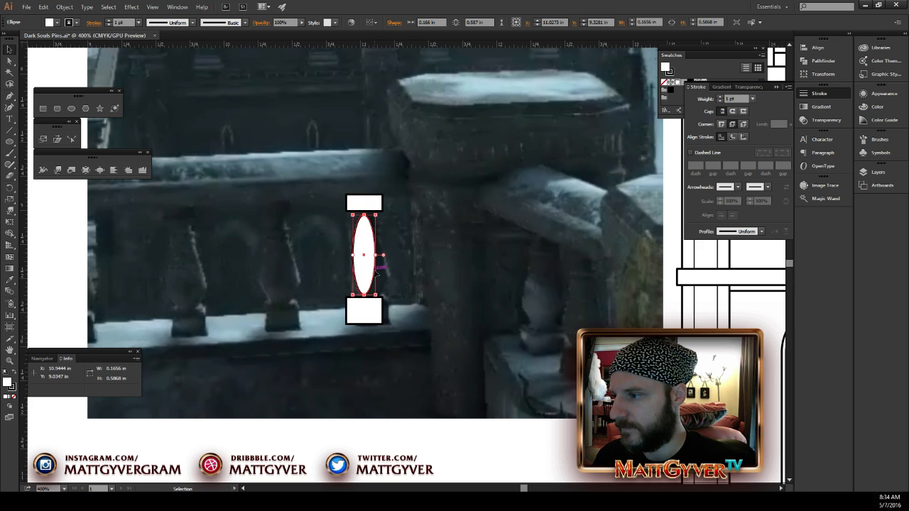
{"action": "left_click_drag", "start_coordinate": [366, 265], "coordinate": [366, 279]}
{"action": "left_click_drag", "start_coordinate": [386, 203], "coordinate": [335, 302]}
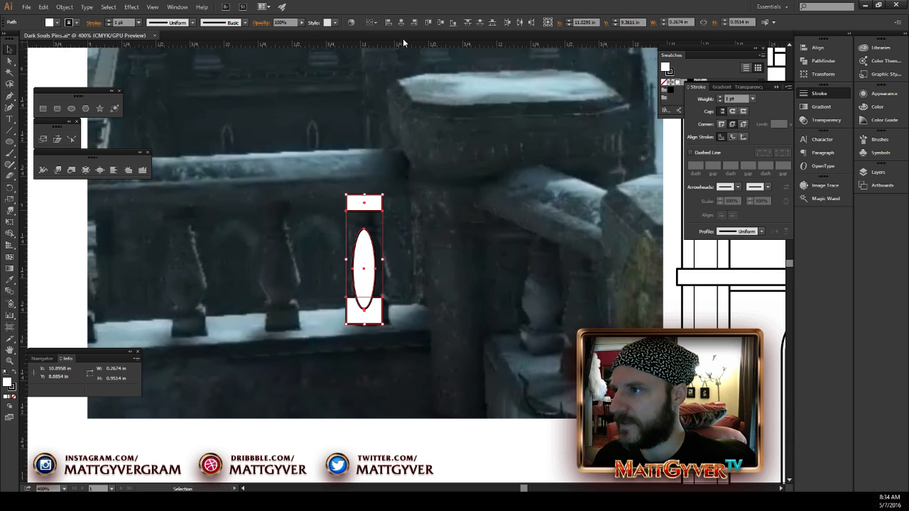
{"action": "left_click", "coordinate": [258, 313]}
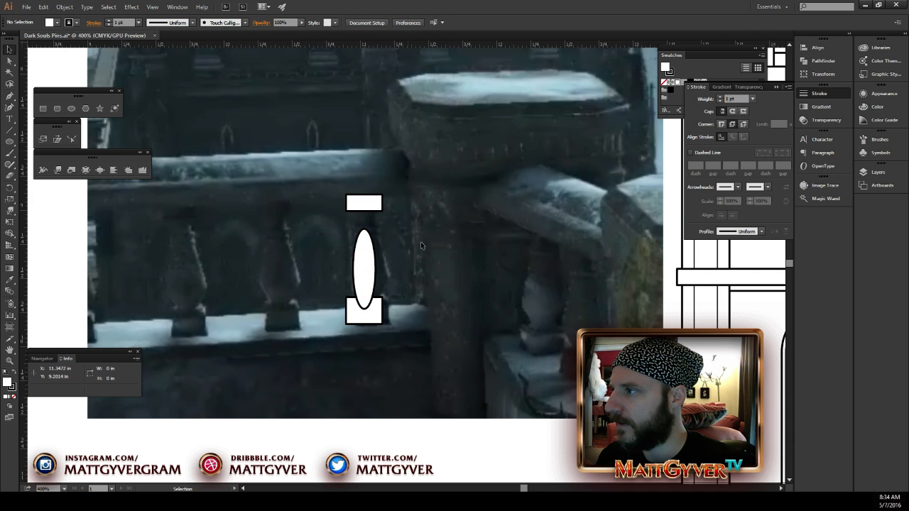
Make a flattened copy of the ellipse, about 0.234 × 0.08 in, across the tall ellipse's top, and duplicate it directly below
{"action": "mouse_move", "coordinate": [366, 288]}
{"action": "left_mouse_down"}
{"action": "mouse_move", "coordinate": [385, 281]}
{"action": "mouse_move", "coordinate": [382, 244]}
{"action": "mouse_move", "coordinate": [388, 253]}
{"action": "left_mouse_up"}
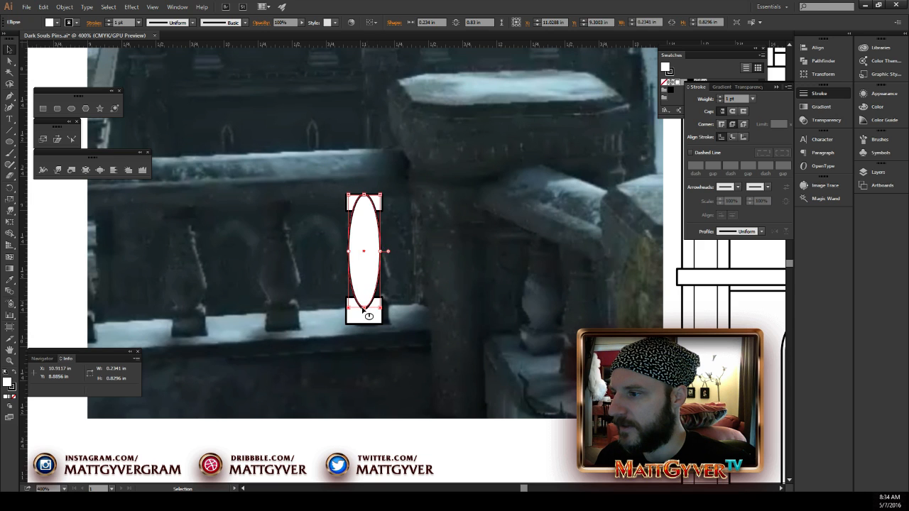
{"action": "left_click_drag", "start_coordinate": [364, 310], "coordinate": [366, 207]}
{"action": "key", "text": "Down"}
{"action": "key", "text": "Down"}
{"action": "key", "text": "Down"}
{"action": "key", "text": "Down"}
{"action": "key", "text": "Down"}
{"action": "key", "text": "Down"}
{"action": "key", "text": "Down"}
{"action": "key", "text": "Down"}
{"action": "key", "text": "Down"}
{"action": "key", "text": "Down"}
{"action": "key", "text": "Down"}
{"action": "key", "text": "Down"}
{"action": "key", "text": "Down"}
{"action": "key", "text": "Down"}
{"action": "key", "text": "Down"}
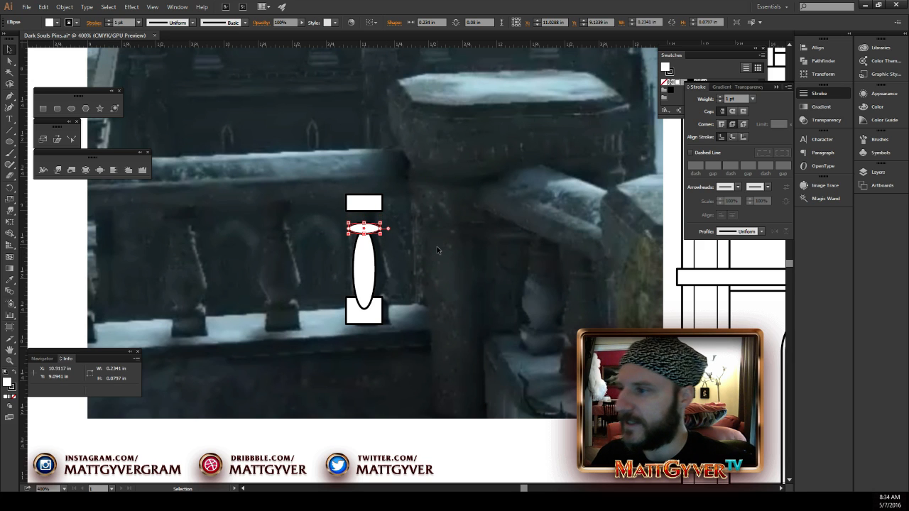
{"action": "left_click_drag", "start_coordinate": [372, 229], "coordinate": [373, 240]}
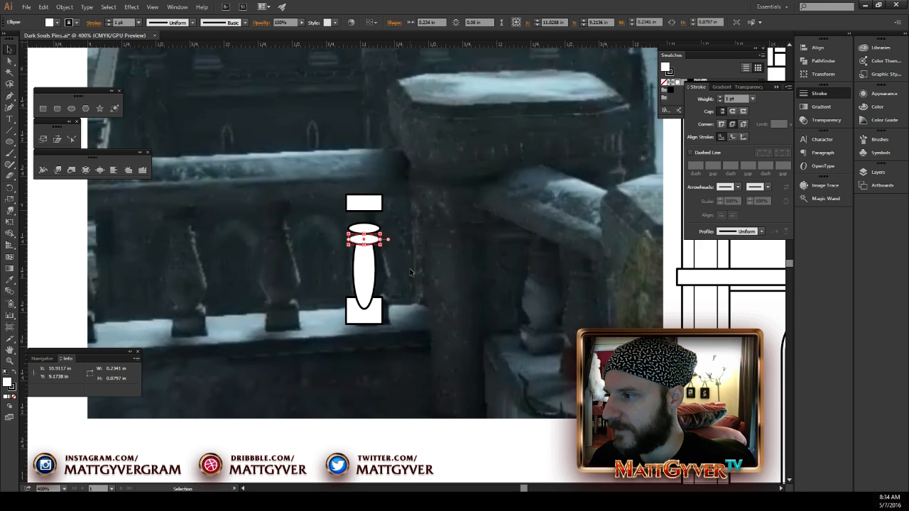
Enlarge the tall ellipse to about 0.267 × 0.929 in and nudge it down so it overlaps both rectangles
{"action": "left_click", "coordinate": [374, 265]}
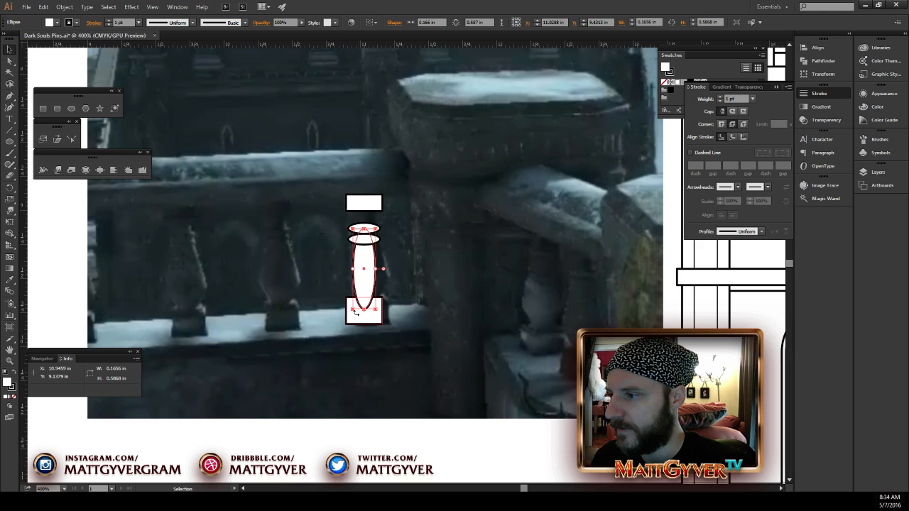
{"action": "left_click_drag", "start_coordinate": [351, 309], "coordinate": [345, 319]}
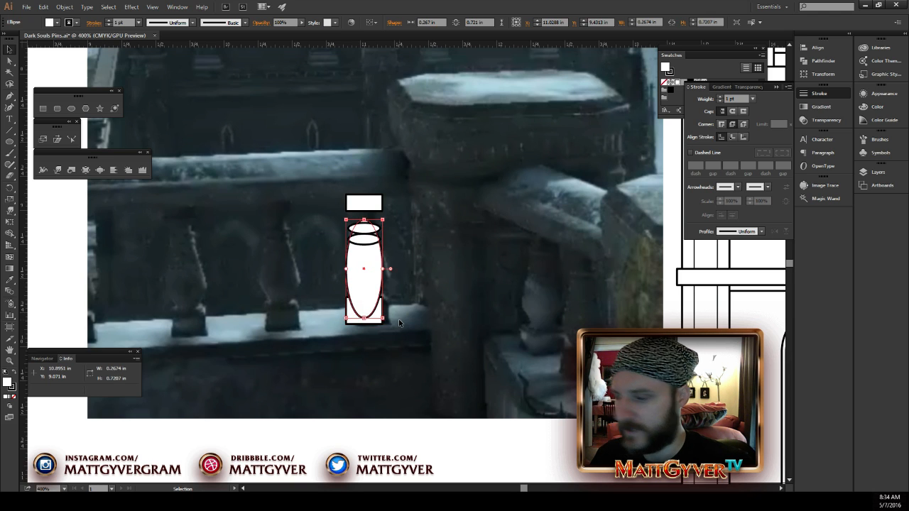
{"action": "key", "text": "Down"}
{"action": "key", "text": "Down"}
{"action": "key", "text": "Down"}
{"action": "key", "text": "Down"}
{"action": "key", "text": "Down"}
{"action": "key", "text": "Down"}
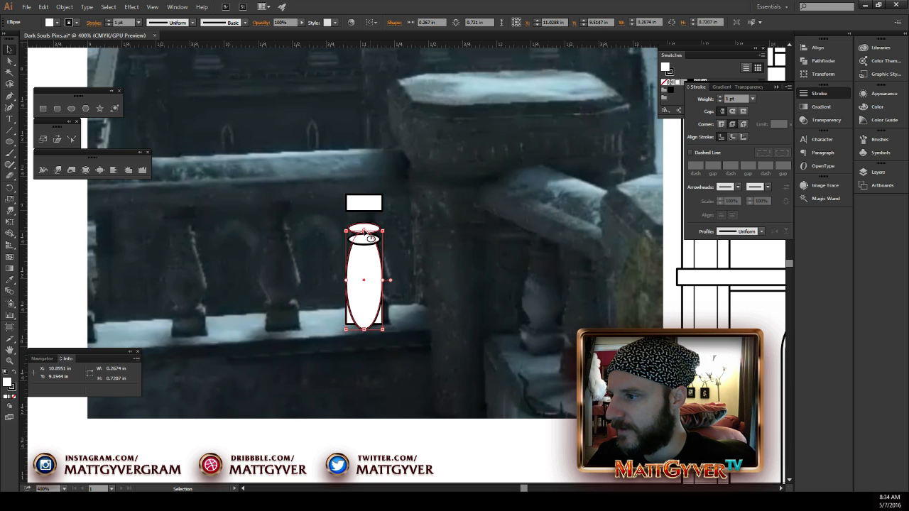
{"action": "left_click_drag", "start_coordinate": [371, 239], "coordinate": [367, 201]}
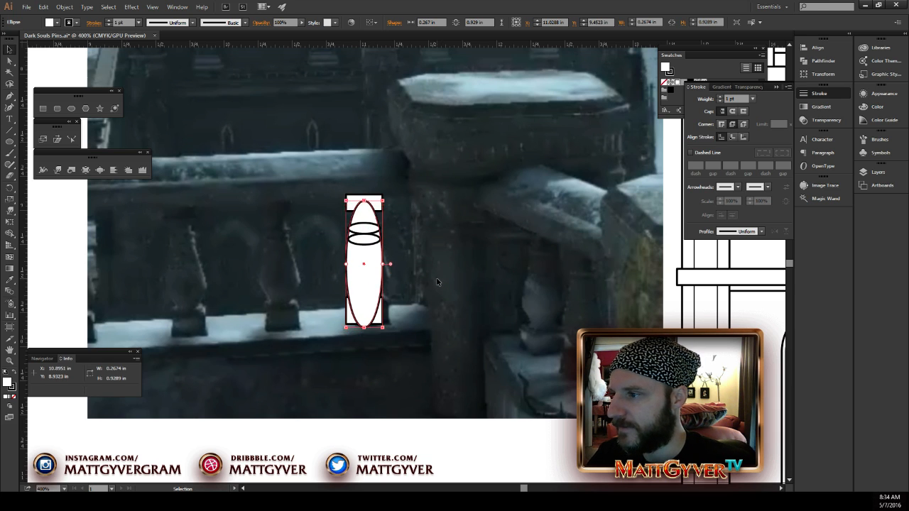
{"action": "key", "text": "Down"}
Widen the two thin ring ellipses together to about 0.297 in so they extend past the tall ellipse
{"action": "left_click", "coordinate": [390, 235]}
{"action": "left_click", "coordinate": [368, 231]}
{"action": "left_click", "coordinate": [379, 243], "text": "shift"}
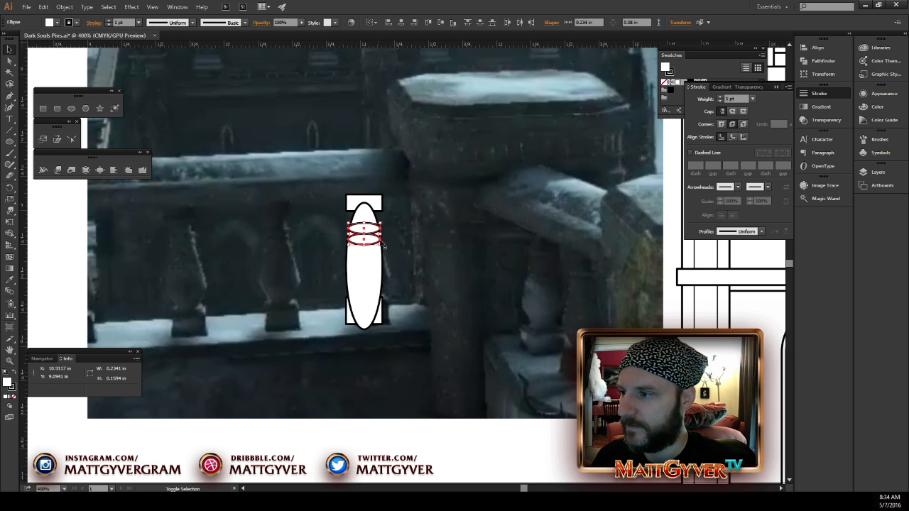
{"action": "left_click_drag", "start_coordinate": [382, 235], "coordinate": [386, 235]}
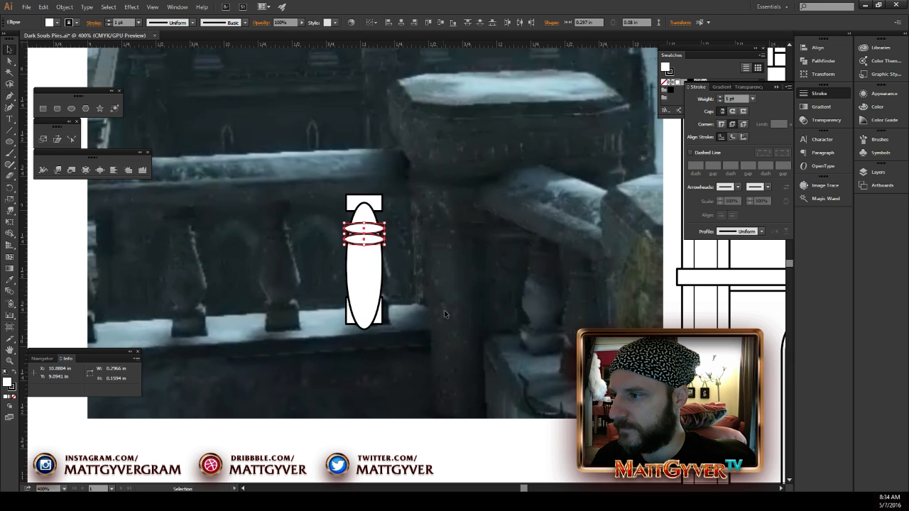
Merge the rectangles and ellipses into one baluster outline with Shape Builder and remove the leftover tip below the base
{"action": "left_click_drag", "start_coordinate": [444, 317], "coordinate": [310, 187]}
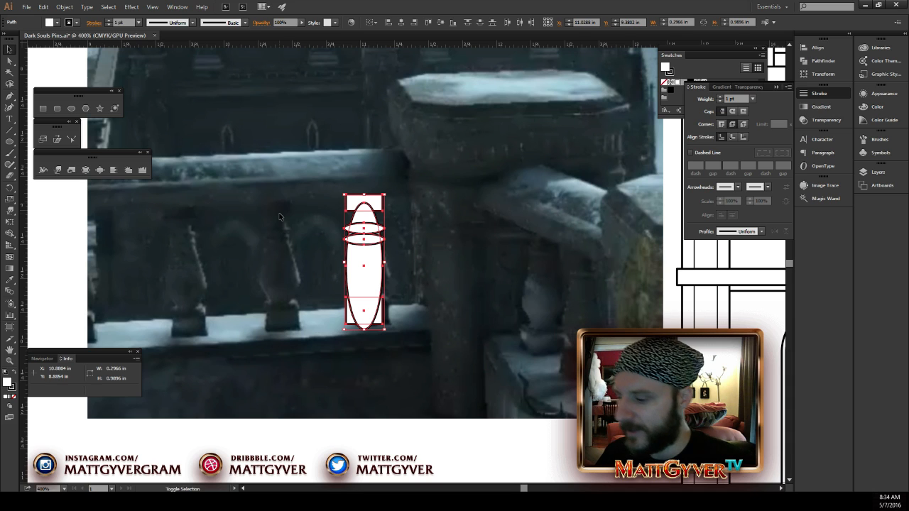
{"action": "key", "text": "shift+m"}
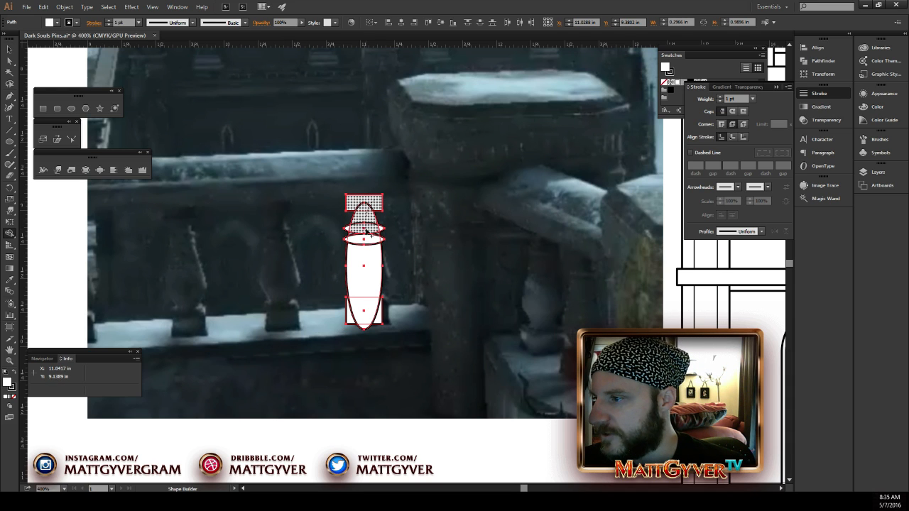
{"action": "left_click_drag", "start_coordinate": [366, 231], "coordinate": [369, 250]}
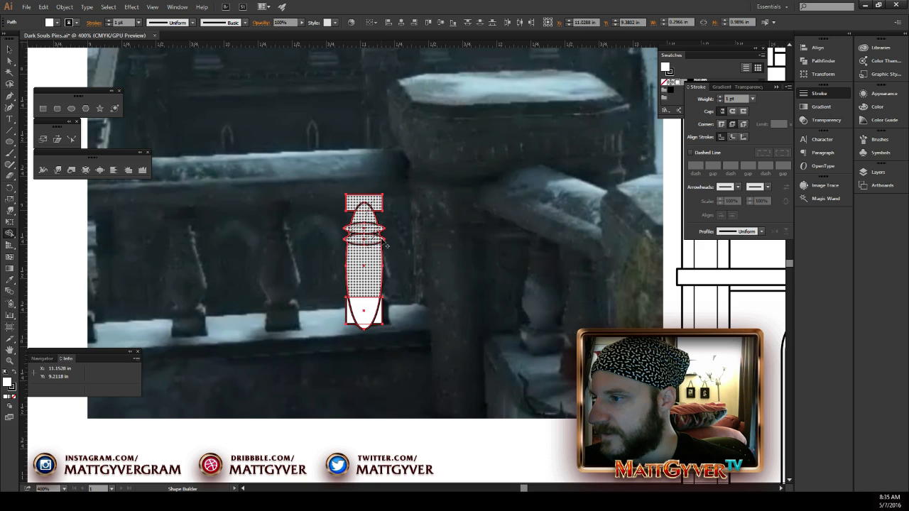
{"action": "mouse_move", "coordinate": [371, 272]}
{"action": "left_mouse_down"}
{"action": "mouse_move", "coordinate": [365, 303]}
{"action": "mouse_move", "coordinate": [350, 312]}
{"action": "mouse_move", "coordinate": [386, 316]}
{"action": "left_mouse_up"}
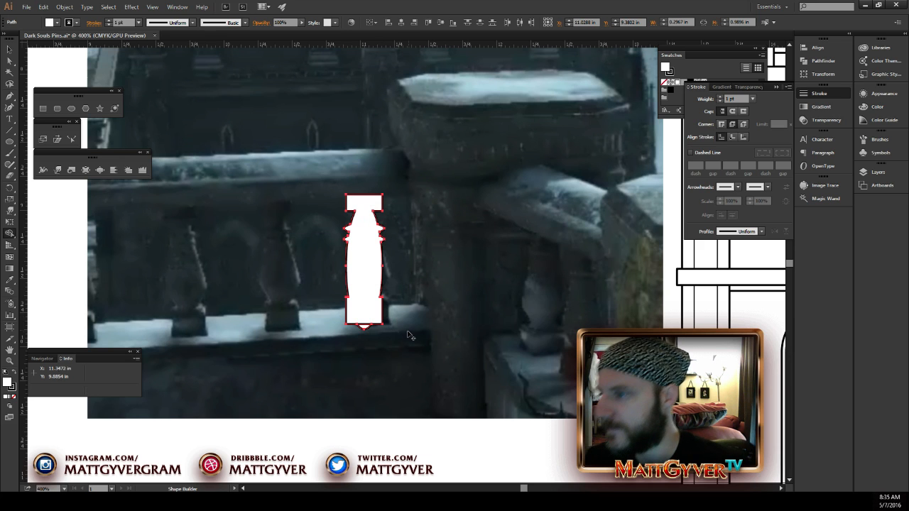
{"action": "key", "text": "v"}
{"action": "left_click", "coordinate": [375, 338]}
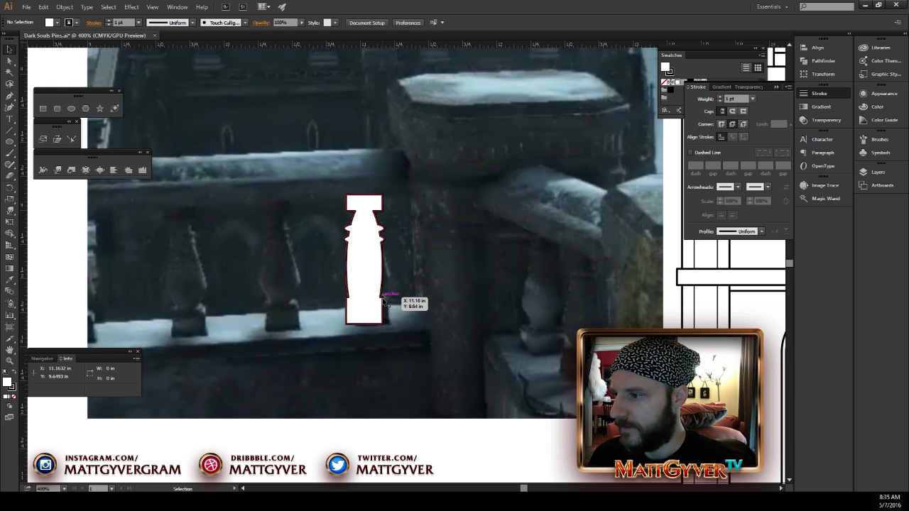
Move the two anchor points where the baluster's body meets its base inward to form a narrower waist
{"action": "key", "text": "a"}
{"action": "key", "text": "ctrl+equal"}
{"action": "key", "text": "ctrl+equal"}
{"action": "key", "text": "ctrl+equal"}
{"action": "left_click_drag", "start_coordinate": [363, 306], "coordinate": [567, 282]}
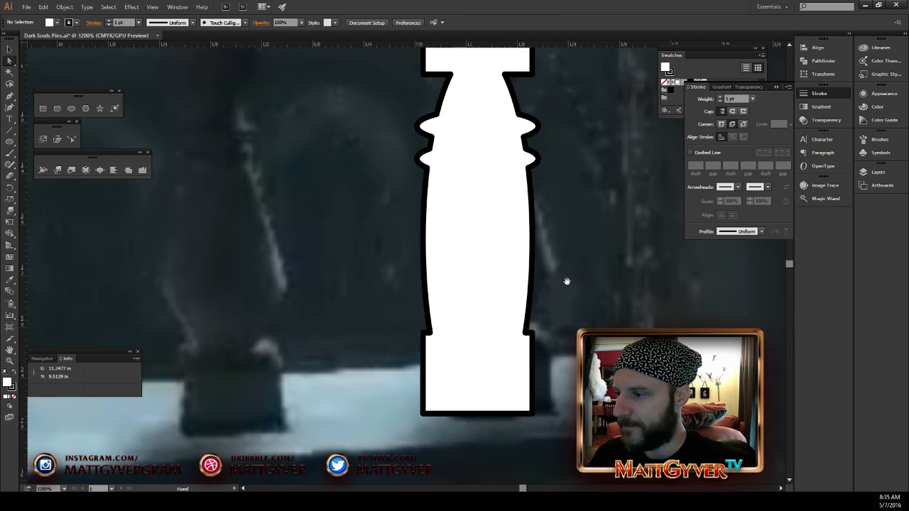
{"action": "left_click_drag", "start_coordinate": [525, 335], "coordinate": [509, 332]}
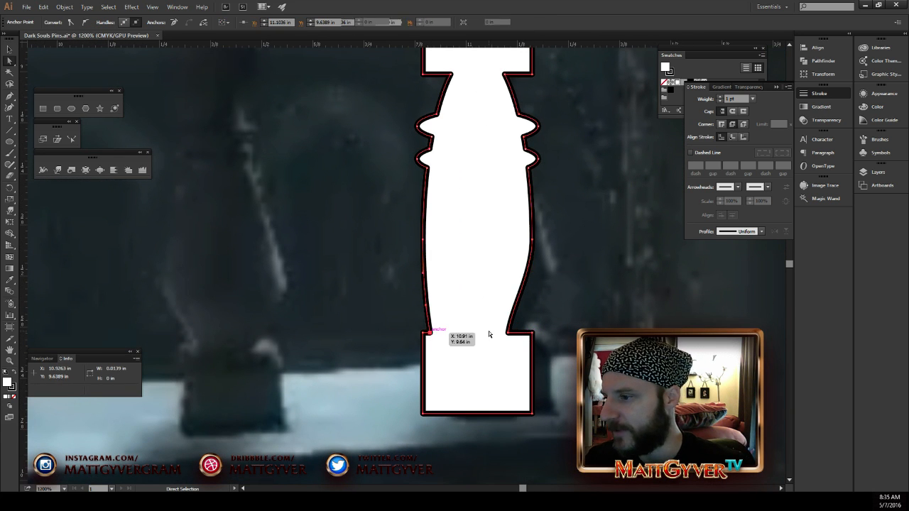
{"action": "left_click_drag", "start_coordinate": [430, 331], "coordinate": [440, 328]}
Nudge the anchor points at the widest part of the body down by equal amounts on both sides
{"action": "left_click", "coordinate": [533, 240]}
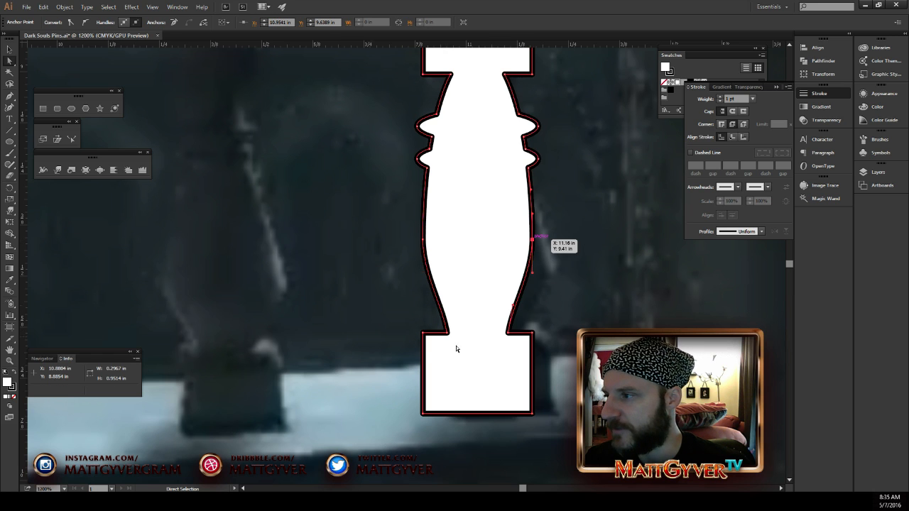
{"action": "key", "text": "Down"}
{"action": "key", "text": "Down"}
{"action": "key", "text": "Down"}
{"action": "key", "text": "Down"}
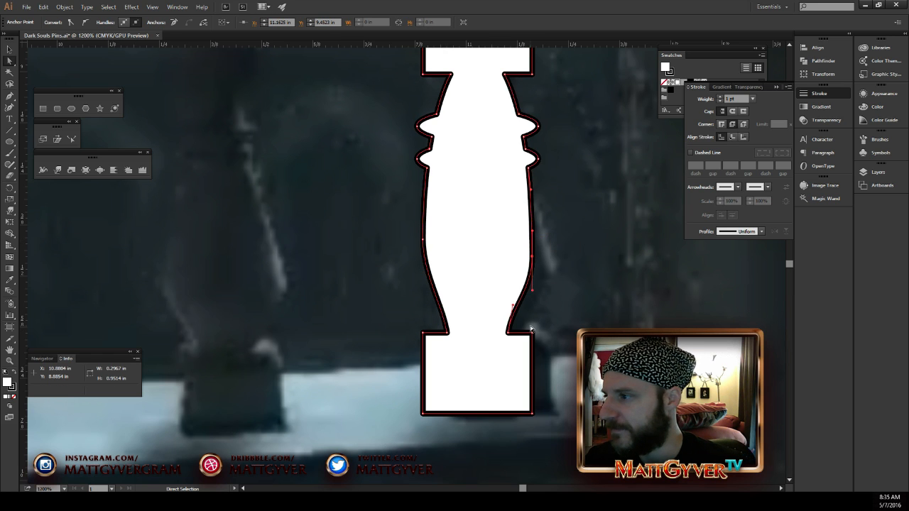
{"action": "key", "text": "Down"}
{"action": "key", "text": "Down"}
{"action": "key", "text": "Down"}
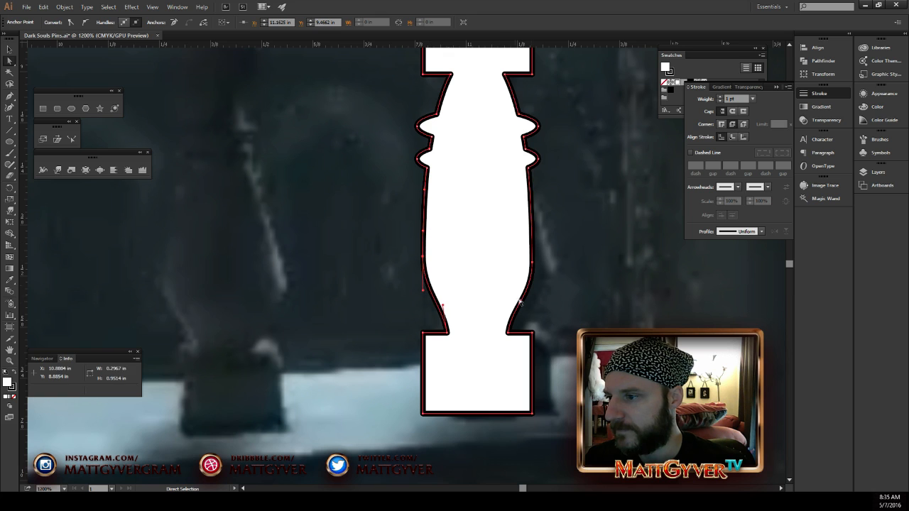
Nudge both of the body's widest anchor points further down together, and undo the last two nudges
{"action": "left_click", "coordinate": [508, 333]}
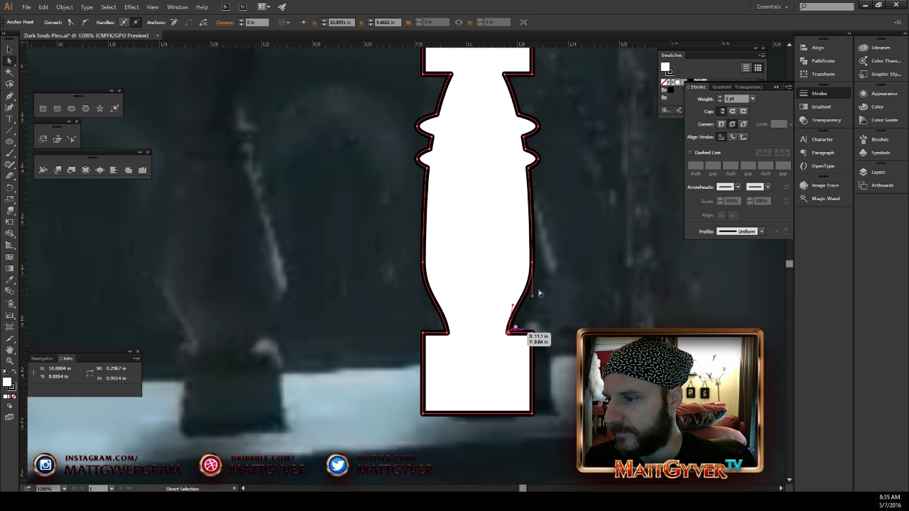
{"action": "left_click", "coordinate": [532, 263]}
{"action": "left_click", "coordinate": [423, 262], "text": "shift"}
{"action": "key", "text": "Down"}
{"action": "key", "text": "Down"}
{"action": "key", "text": "Down"}
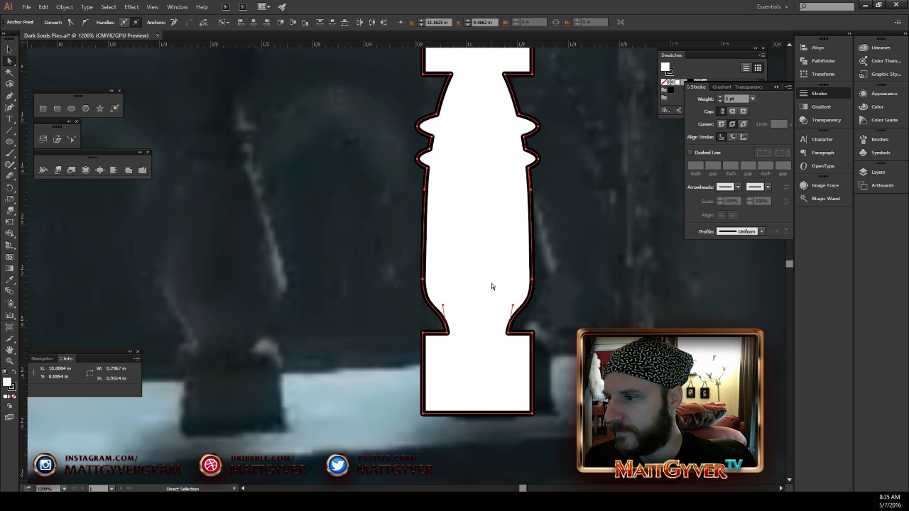
{"action": "key", "text": "ctrl+z"}
{"action": "key", "text": "ctrl+z"}
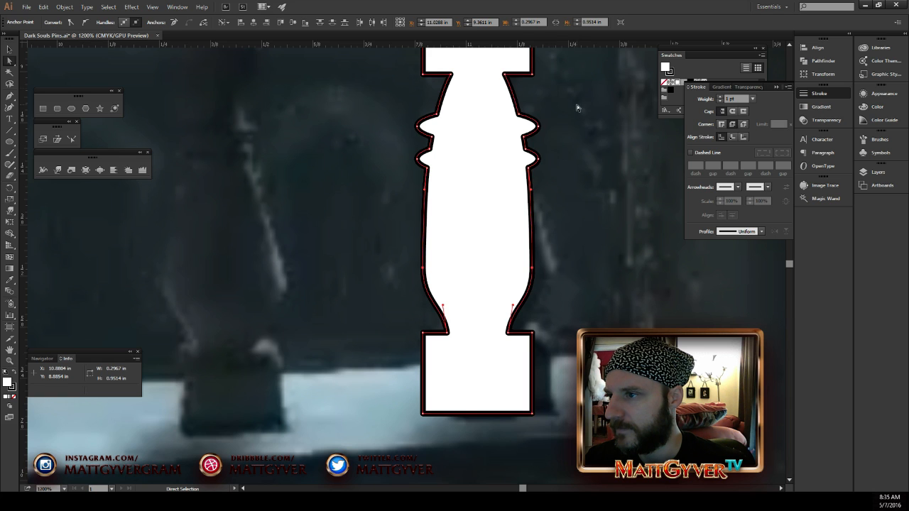
Move the ring anchor points on both sides inward to narrow the upper baluster, and adjust the neck's curve handles
{"action": "left_click_drag", "start_coordinate": [490, 201], "coordinate": [488, 206]}
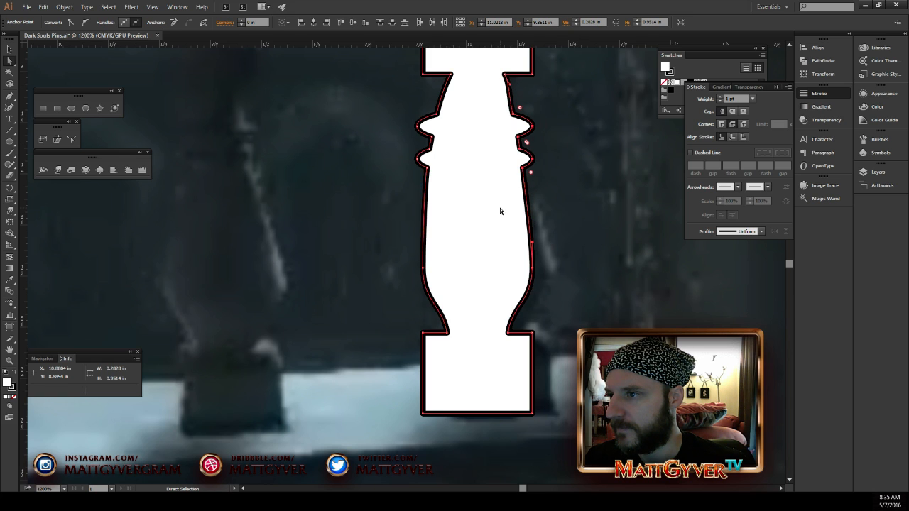
{"action": "left_click_drag", "start_coordinate": [383, 116], "coordinate": [459, 224]}
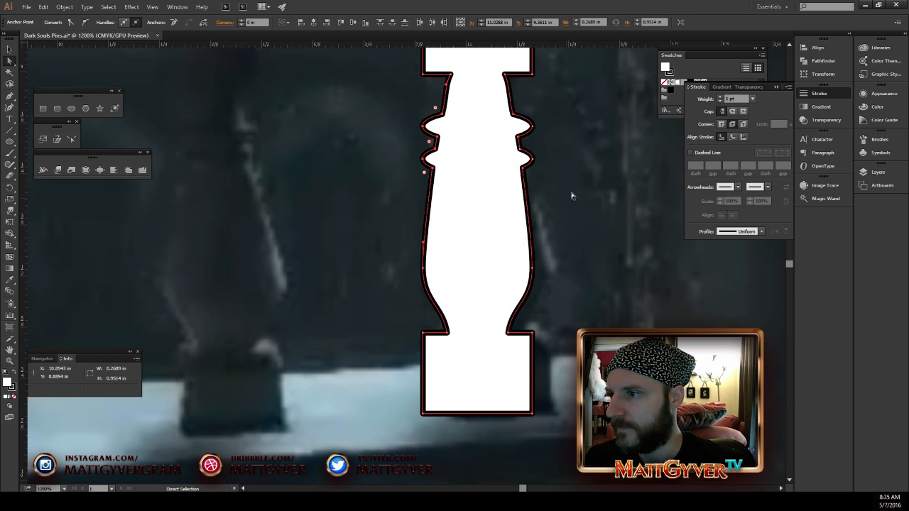
{"action": "left_click_drag", "start_coordinate": [447, 84], "coordinate": [447, 93]}
{"action": "left_click", "coordinate": [505, 75]}
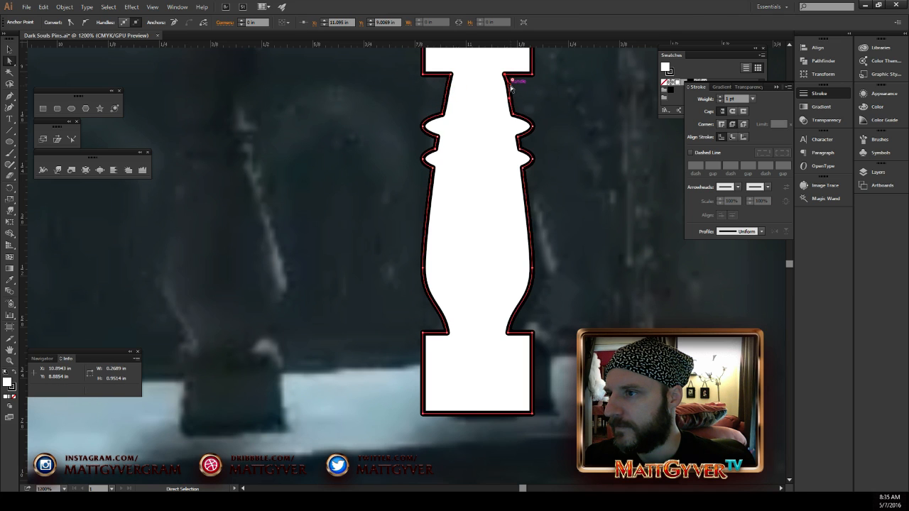
{"action": "left_click_drag", "start_coordinate": [505, 74], "coordinate": [509, 90]}
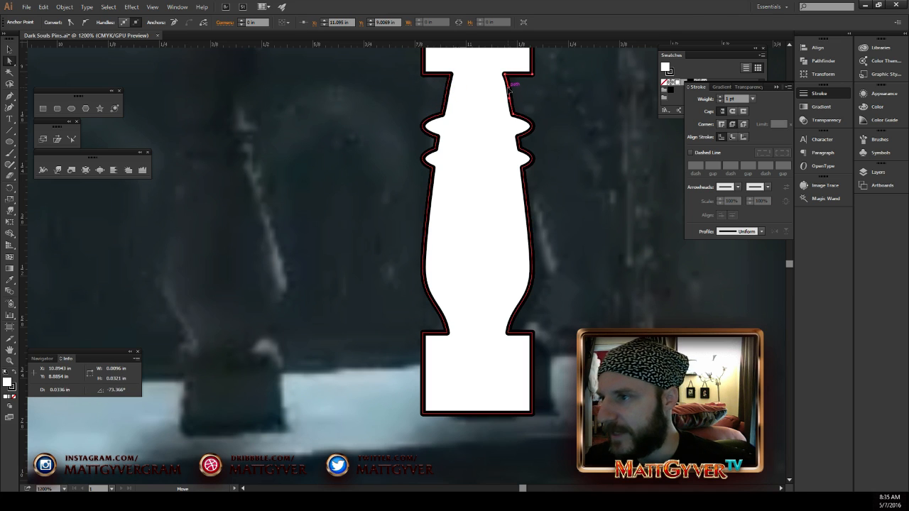
{"action": "mouse_move", "coordinate": [507, 83]}
{"action": "left_mouse_down"}
{"action": "mouse_move", "coordinate": [512, 95]}
{"action": "mouse_move", "coordinate": [511, 80]}
{"action": "left_mouse_up"}
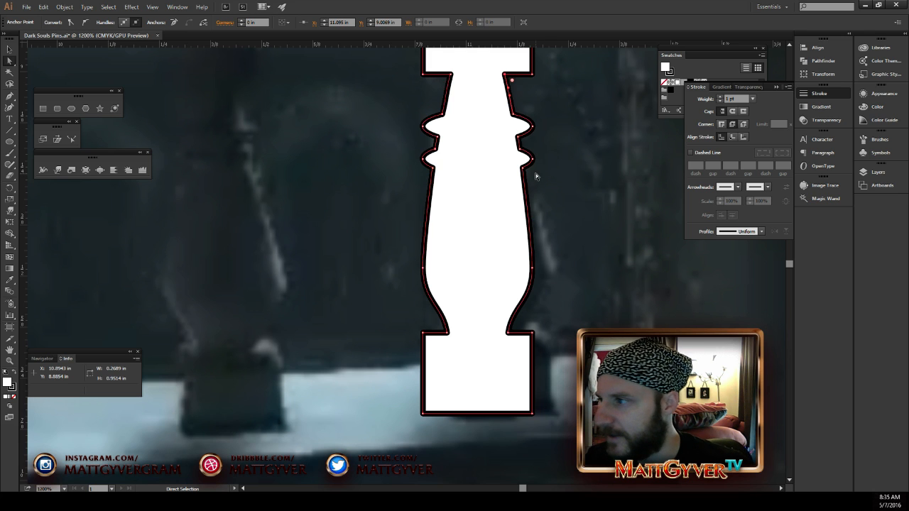
{"action": "key", "text": "ctrl+minus"}
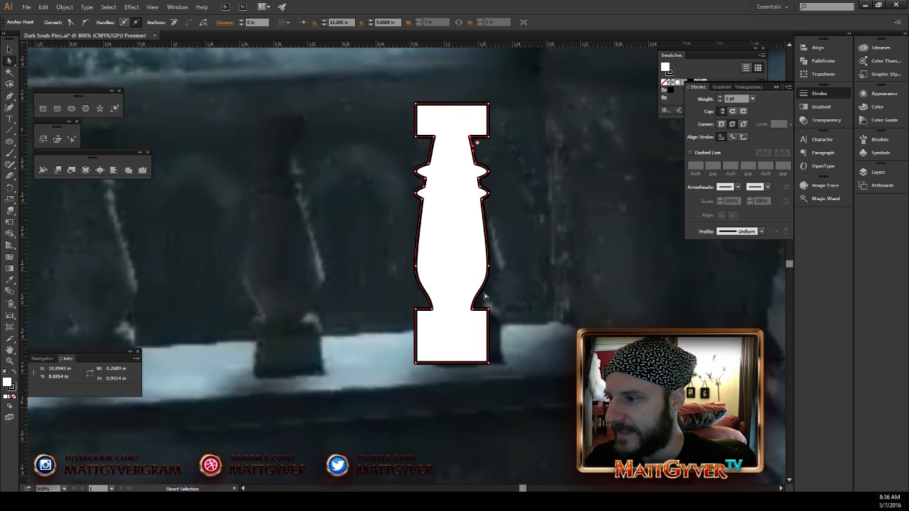
Scale the whole baluster down to about 0.08 × 0.29 in and place it on the blank artboard area beside the reference image
{"action": "key", "text": "ctrl+minus"}
{"action": "key", "text": "v"}
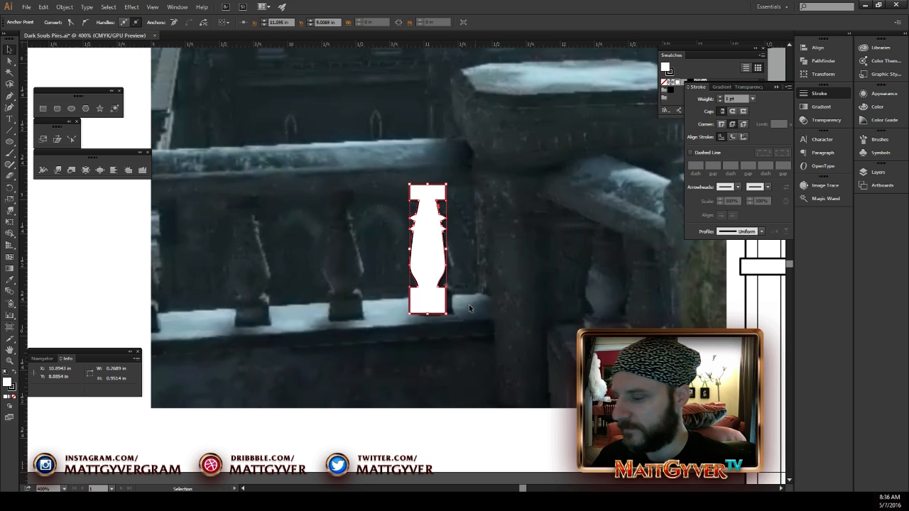
{"action": "left_click", "coordinate": [339, 437]}
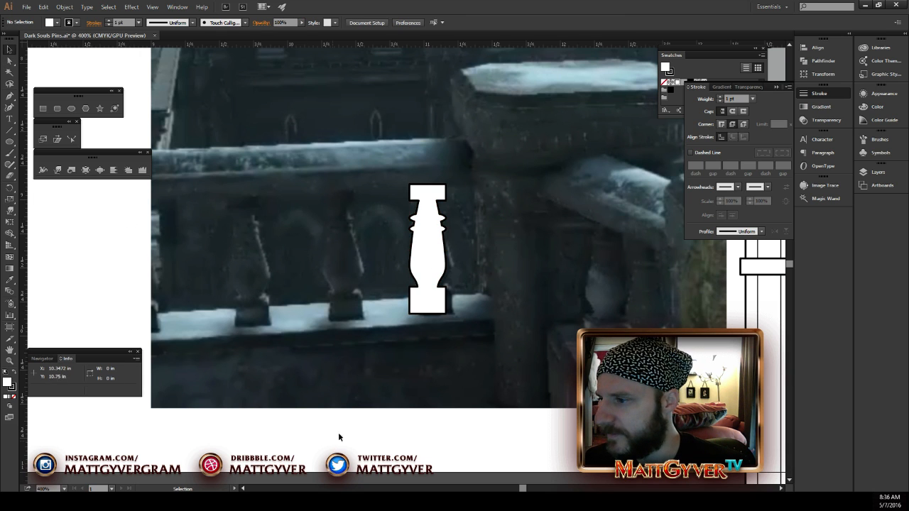
{"action": "left_click", "coordinate": [430, 273]}
{"action": "key", "text": "a"}
{"action": "key", "text": "ctrl+minus"}
{"action": "key", "text": "ctrl+minus"}
{"action": "key", "text": "ctrl+minus"}
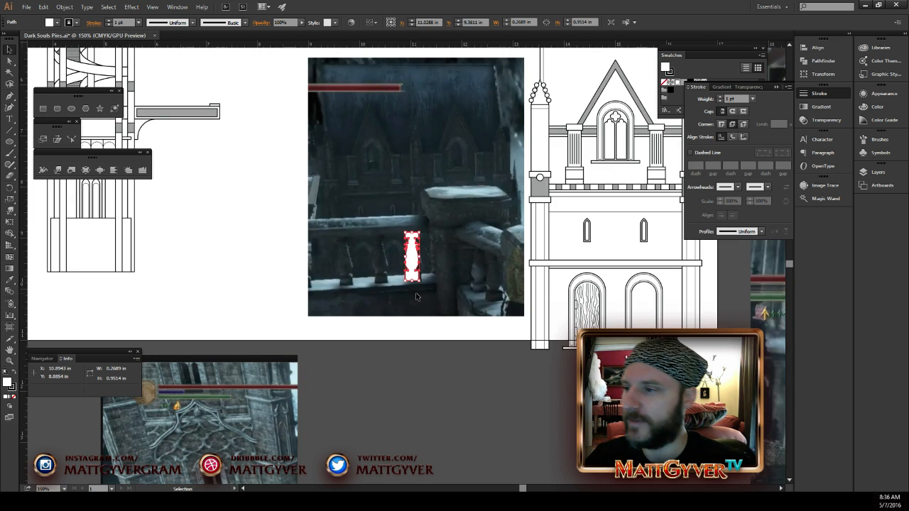
{"action": "left_click_drag", "start_coordinate": [371, 294], "coordinate": [513, 356]}
{"action": "mouse_move", "coordinate": [562, 326]}
{"action": "left_mouse_down"}
{"action": "mouse_move", "coordinate": [294, 362]}
{"action": "mouse_move", "coordinate": [334, 360]}
{"action": "mouse_move", "coordinate": [331, 338]}
{"action": "mouse_move", "coordinate": [323, 364]}
{"action": "left_mouse_up"}
{"action": "left_click", "coordinate": [395, 396]}
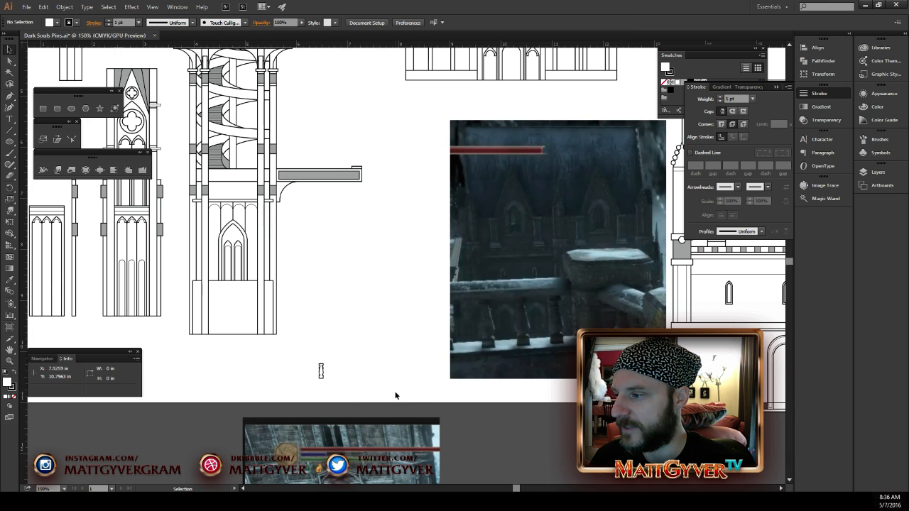
Swap the small baluster's fill and stroke so it is filled solid black, and remove its outline
{"action": "left_click", "coordinate": [324, 371]}
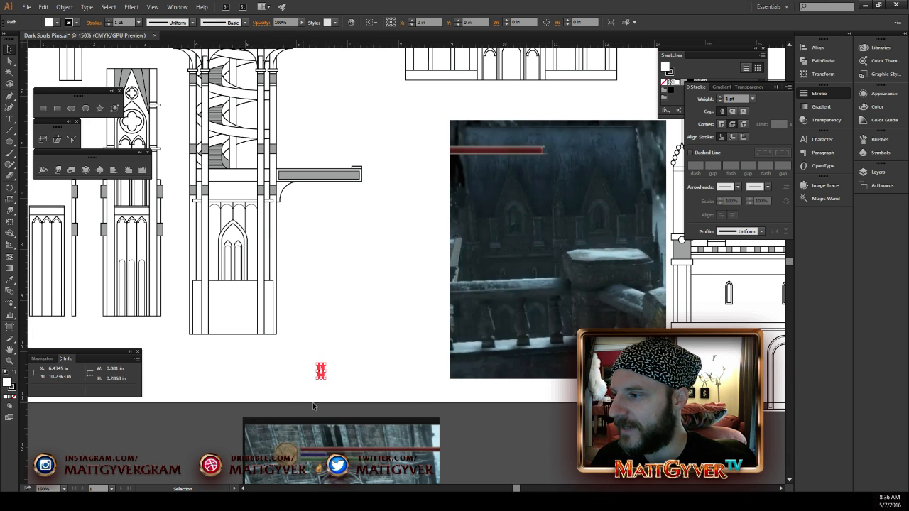
{"action": "left_click", "coordinate": [13, 373]}
{"action": "left_click", "coordinate": [12, 388]}
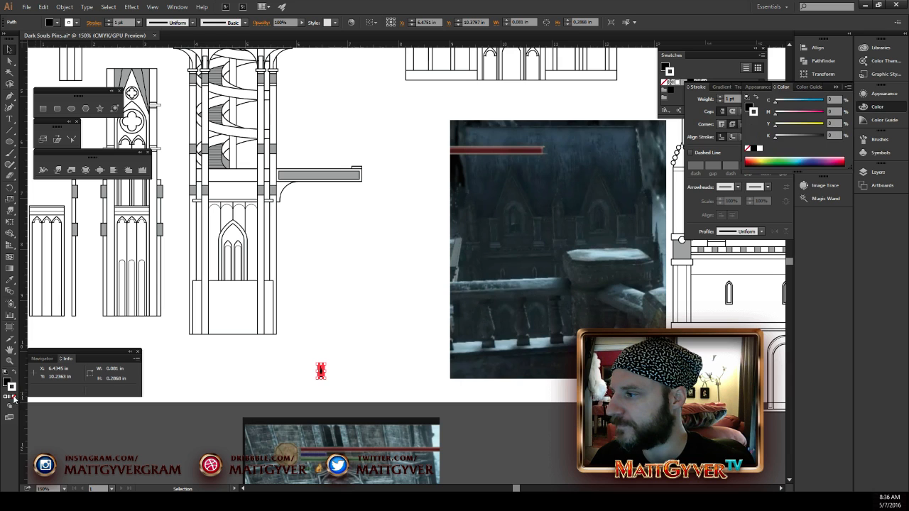
{"action": "left_click", "coordinate": [14, 396]}
{"action": "left_click", "coordinate": [290, 365]}
{"action": "left_click", "coordinate": [358, 377]}
Give the small baluster the gray fill sampled from the tower's horizontal bar, with no outline
{"action": "left_click", "coordinate": [320, 371]}
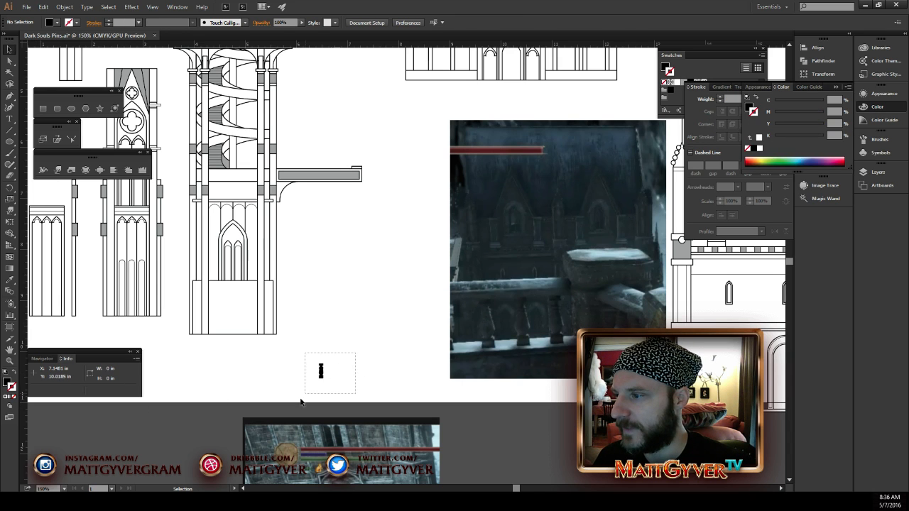
{"action": "key", "text": "i"}
{"action": "left_click", "coordinate": [347, 174]}
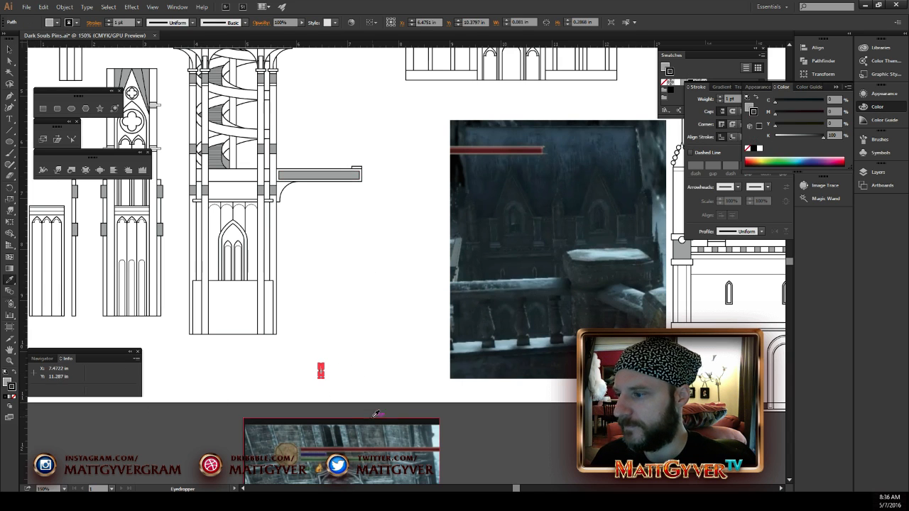
{"action": "key", "text": "v"}
{"action": "left_click", "coordinate": [461, 407]}
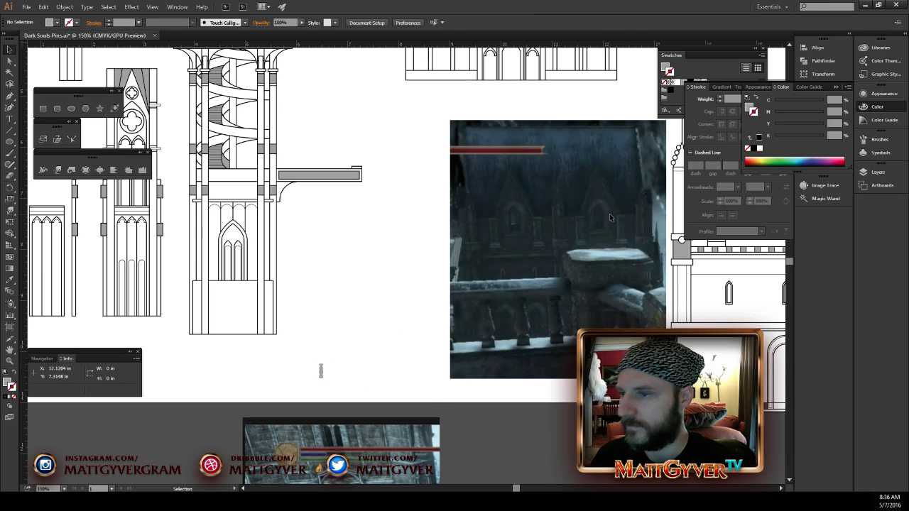
Draw a thin gray rail about 3.14 × 0.02 in centred over the baluster, and move the baluster up against it
{"action": "key", "text": "a"}
{"action": "left_click", "coordinate": [320, 371]}
{"action": "key", "text": "ctrl+equal"}
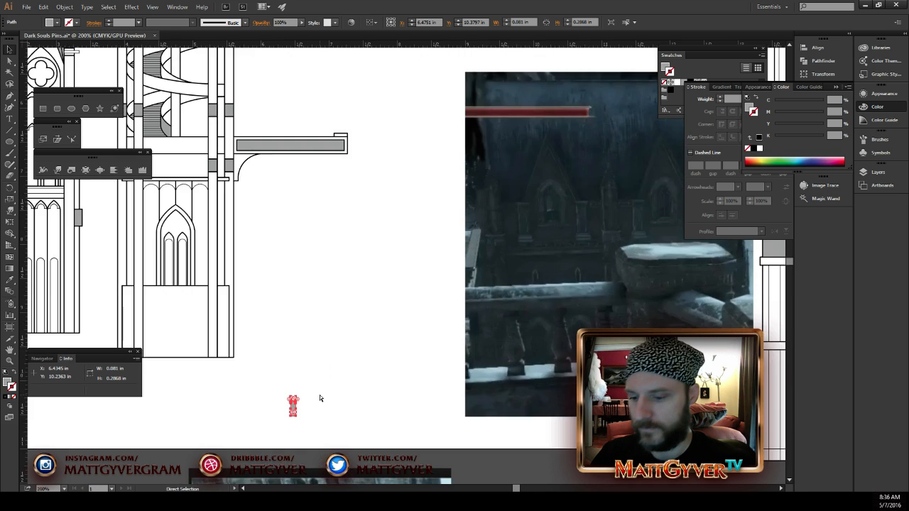
{"action": "key", "text": "ctrl+equal"}
{"action": "key", "text": "ctrl+equal"}
{"action": "key", "text": "space"}
{"action": "left_click_drag", "start_coordinate": [369, 369], "coordinate": [471, 252]}
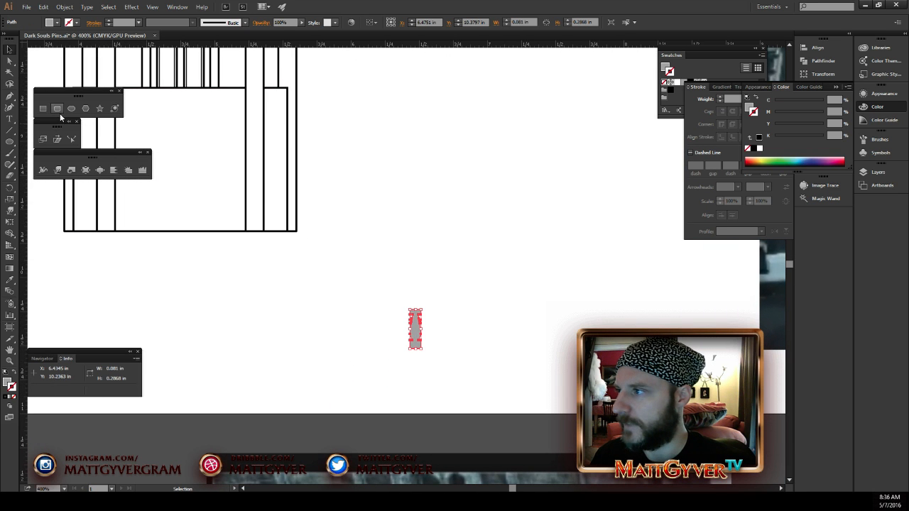
{"action": "left_click", "coordinate": [58, 111]}
{"action": "left_click_drag", "start_coordinate": [210, 300], "coordinate": [639, 303]}
{"action": "key", "text": "v"}
{"action": "left_click_drag", "start_coordinate": [433, 306], "coordinate": [431, 307]}
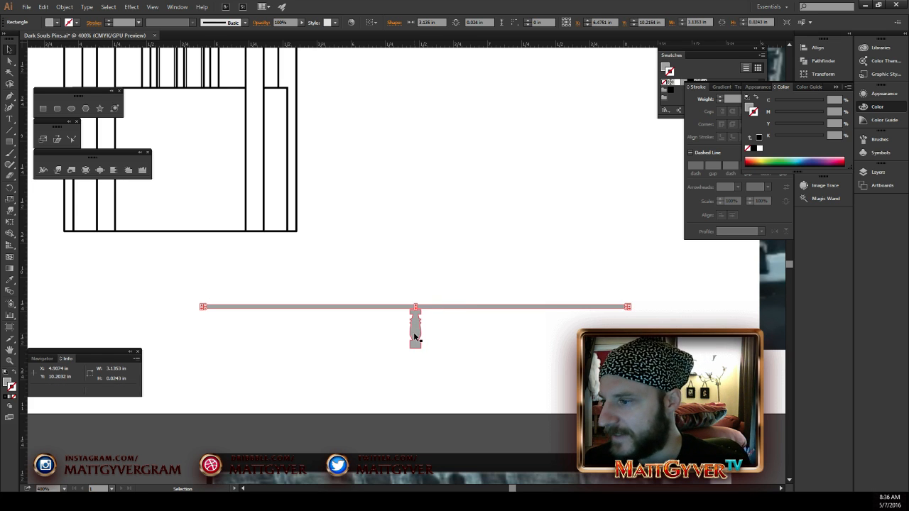
{"action": "left_click", "coordinate": [416, 334]}
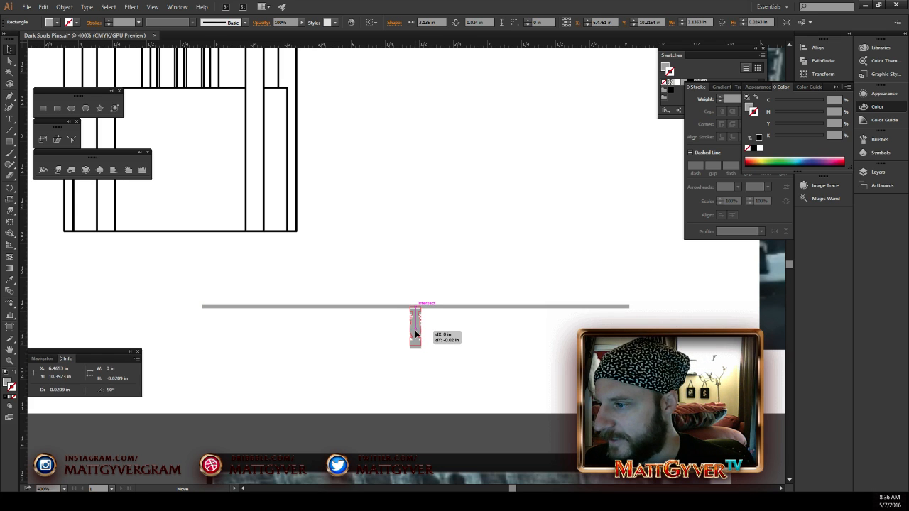
{"action": "left_click", "coordinate": [506, 345]}
Try scaling the complete church facade drawing down to about 1.89 × 3.64 in, and undo the scaling
{"action": "key", "text": "space"}
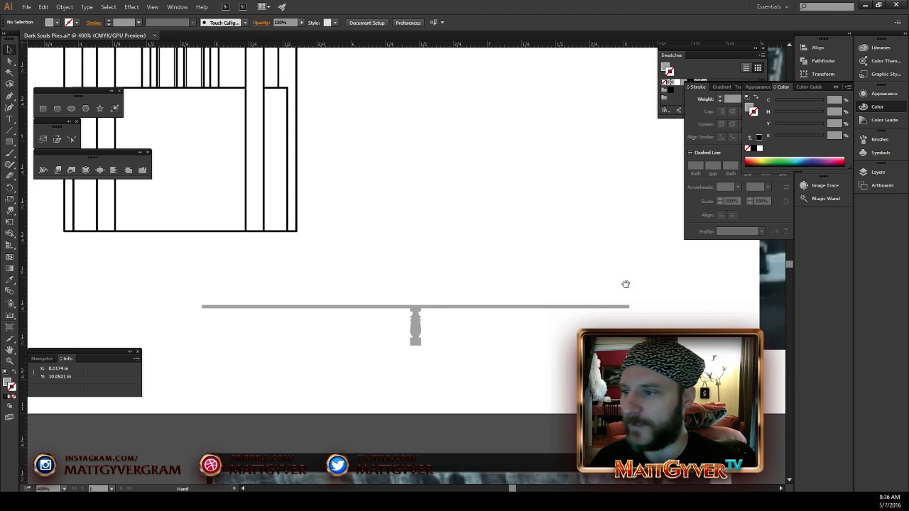
{"action": "left_click_drag", "start_coordinate": [626, 284], "coordinate": [245, 339]}
{"action": "key", "text": "ctrl+minus"}
{"action": "key", "text": "ctrl+minus"}
{"action": "key", "text": "ctrl+minus"}
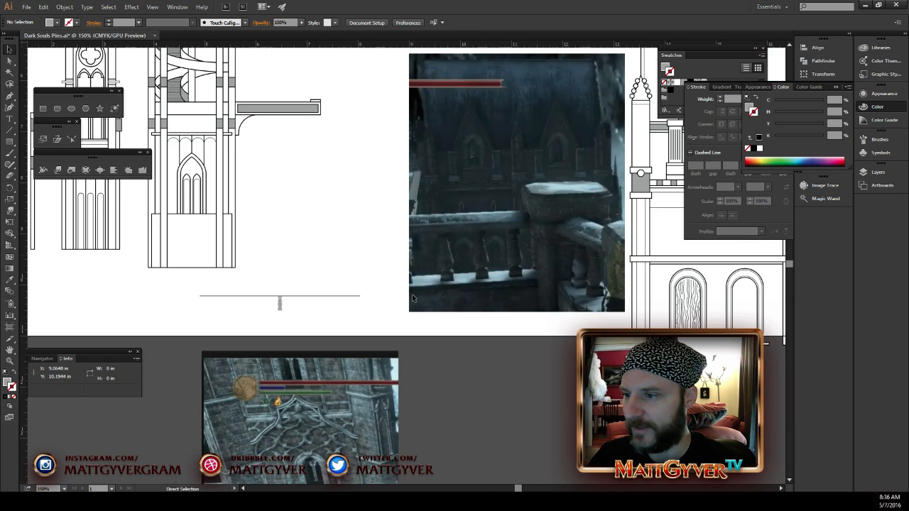
{"action": "key", "text": "space"}
{"action": "left_click_drag", "start_coordinate": [438, 247], "coordinate": [170, 307]}
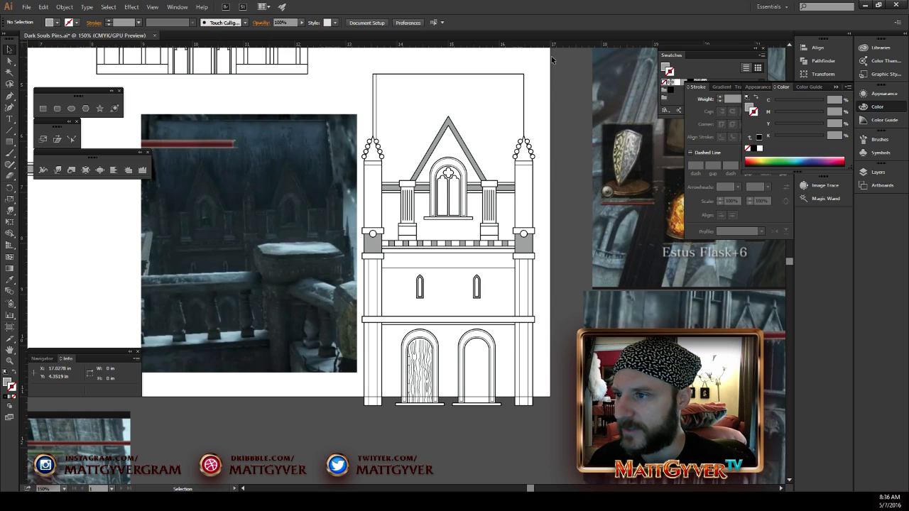
{"action": "left_click_drag", "start_coordinate": [551, 60], "coordinate": [357, 429]}
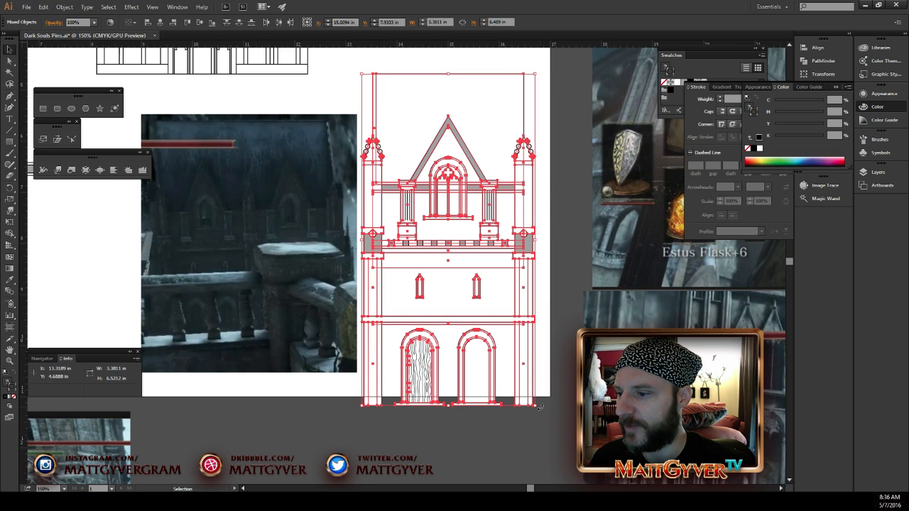
{"action": "left_click_drag", "start_coordinate": [540, 407], "coordinate": [460, 260]}
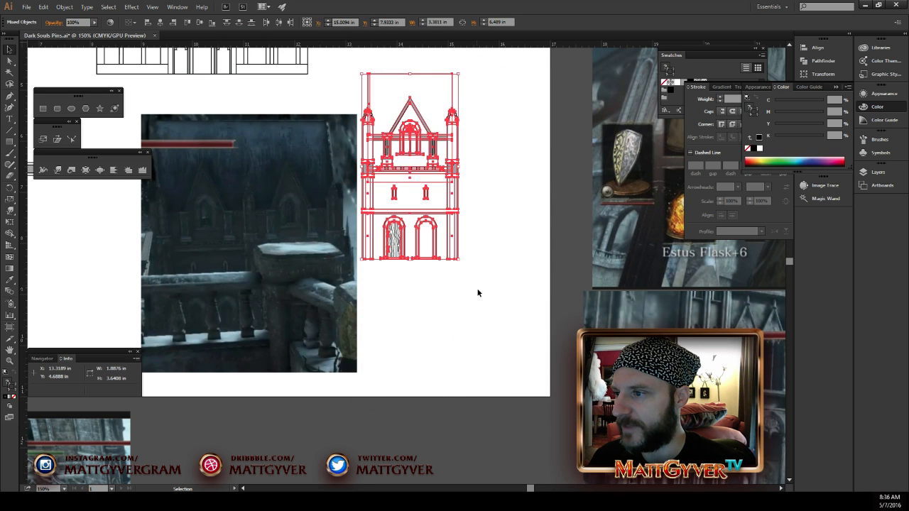
{"action": "left_click", "coordinate": [462, 331]}
{"action": "key", "text": "space"}
{"action": "left_click_drag", "start_coordinate": [462, 331], "coordinate": [502, 229]}
{"action": "key", "text": "ctrl+z"}
{"action": "key", "text": "space"}
{"action": "left_click", "coordinate": [542, 408]}
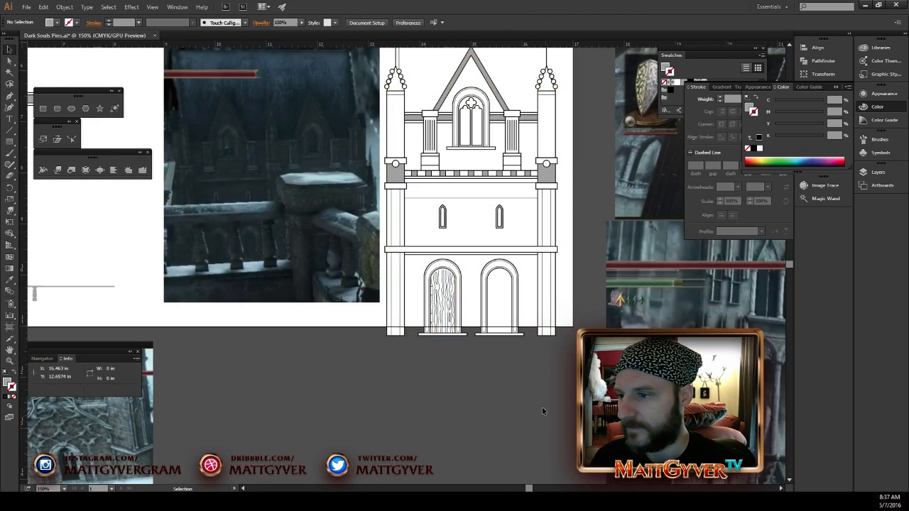
Shorten the rail from its right end to about 1.66 in so it ends just past the baluster
{"action": "key", "text": "ctrl+plus"}
{"action": "key", "text": "ctrl+plus"}
{"action": "key", "text": "space"}
{"action": "left_click_drag", "start_coordinate": [255, 294], "coordinate": [640, 284]}
{"action": "left_click_drag", "start_coordinate": [162, 336], "coordinate": [565, 325]}
{"action": "key", "text": "ctrl+plus"}
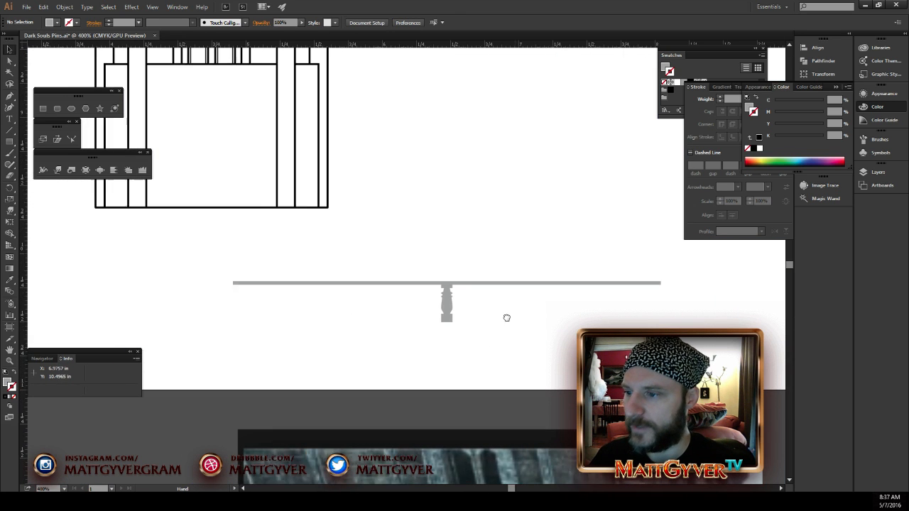
{"action": "left_click", "coordinate": [651, 279]}
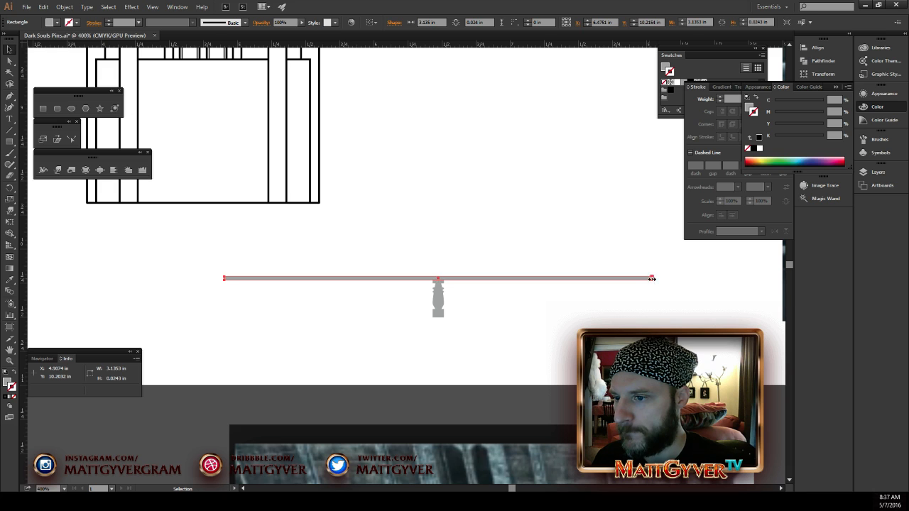
{"action": "left_click_drag", "start_coordinate": [652, 279], "coordinate": [448, 279]}
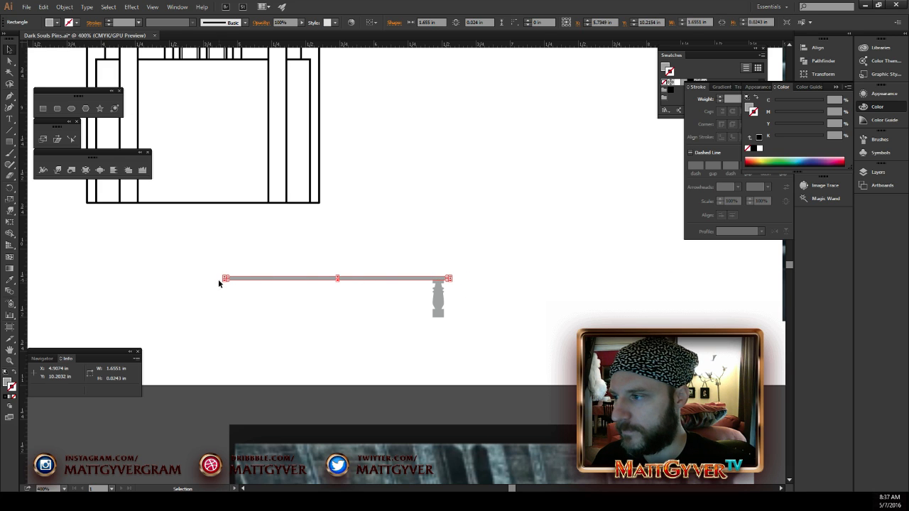
{"action": "key", "text": "ctrl+shift+a"}
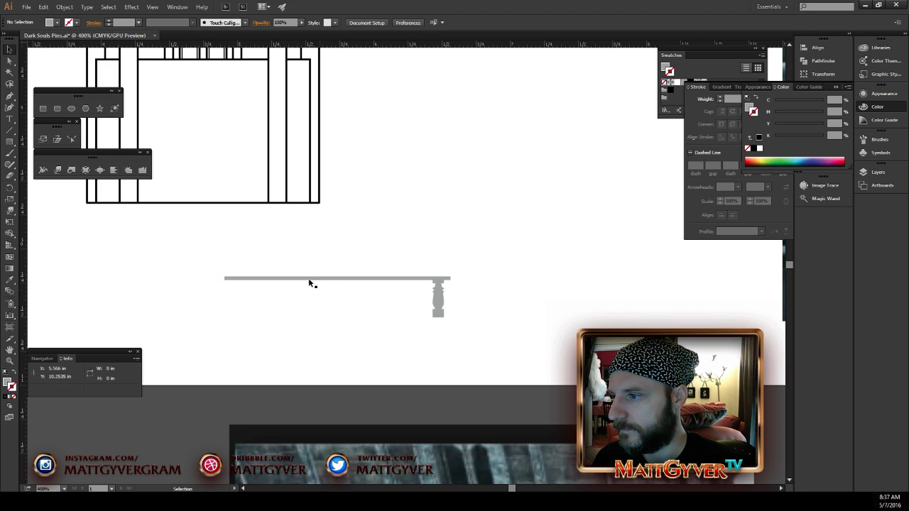
Move the rail's left-end anchor points inward to make a short cap about 0.18 in wide, overhanging the baluster equally on both sides
{"action": "left_click", "coordinate": [267, 280]}
{"action": "key", "text": "a"}
{"action": "left_click_drag", "start_coordinate": [208, 260], "coordinate": [244, 298]}
{"action": "key", "text": "shift+Right"}
{"action": "key", "text": "shift+Right"}
{"action": "key", "text": "shift+Right"}
{"action": "key", "text": "shift+Right"}
{"action": "key", "text": "shift+Right"}
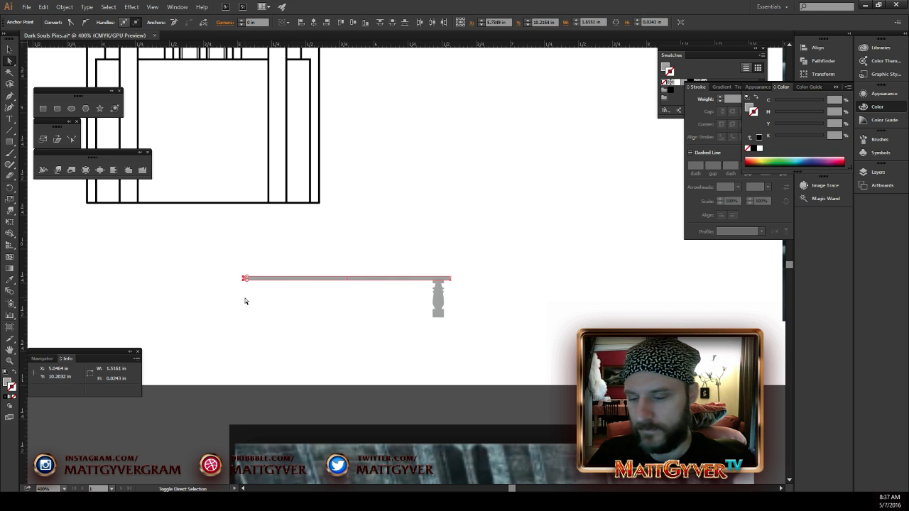
{"action": "key", "text": "shift+Right"}
{"action": "key", "text": "shift+Right"}
{"action": "key", "text": "shift+Right"}
{"action": "key", "text": "shift+Right"}
{"action": "key", "text": "shift+Right"}
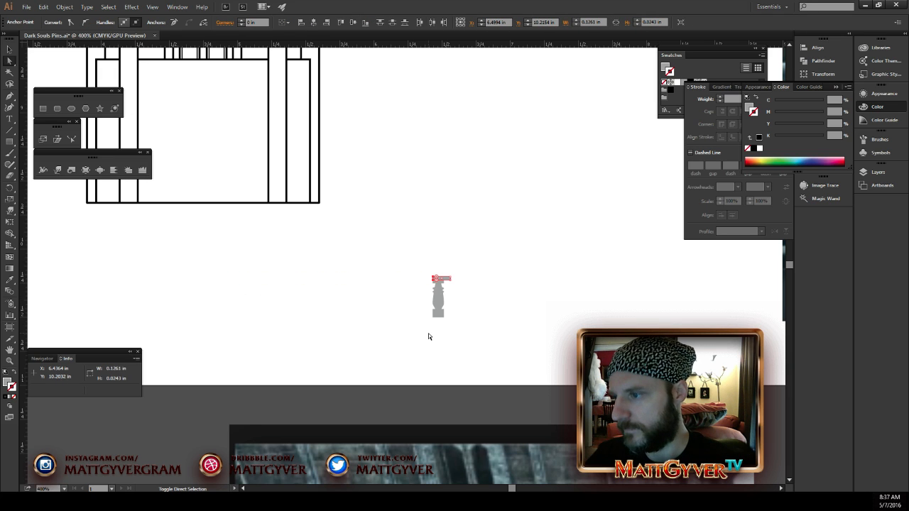
{"action": "key", "text": "Right"}
{"action": "key", "text": "Right"}
{"action": "key", "text": "Right"}
{"action": "key", "text": "Right"}
{"action": "key", "text": "Right"}
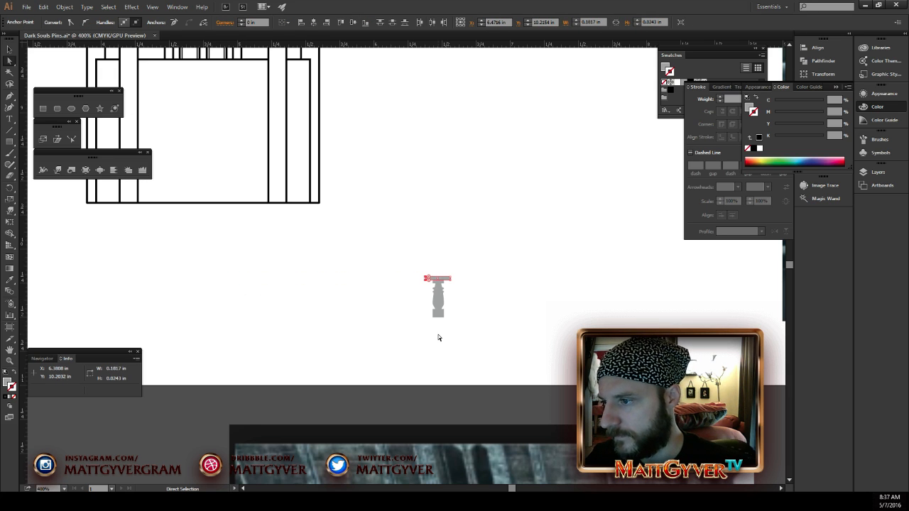
{"action": "key", "text": "v"}
{"action": "left_click_drag", "start_coordinate": [491, 242], "coordinate": [418, 337]}
{"action": "left_click", "coordinate": [470, 313]}
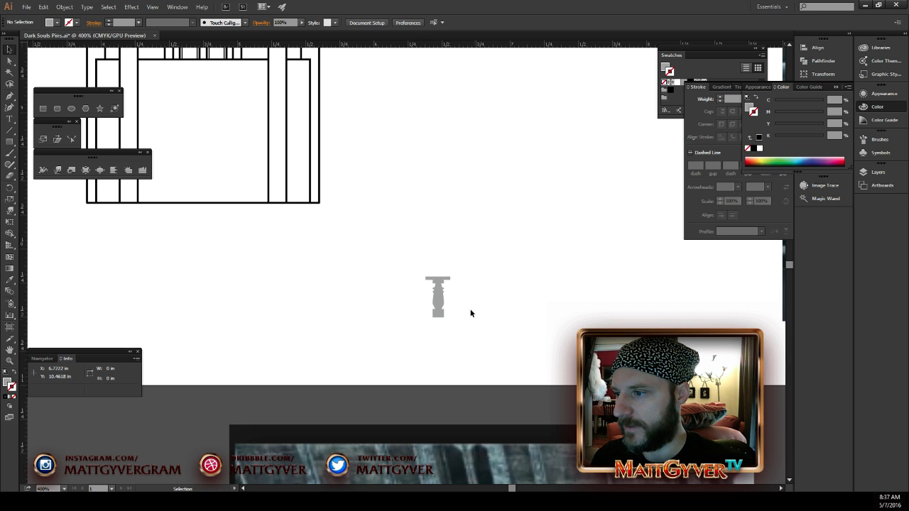
Duplicate the short cap rail straight down and position the copy beneath the baluster's base
{"action": "left_click_drag", "start_coordinate": [449, 281], "coordinate": [449, 321]}
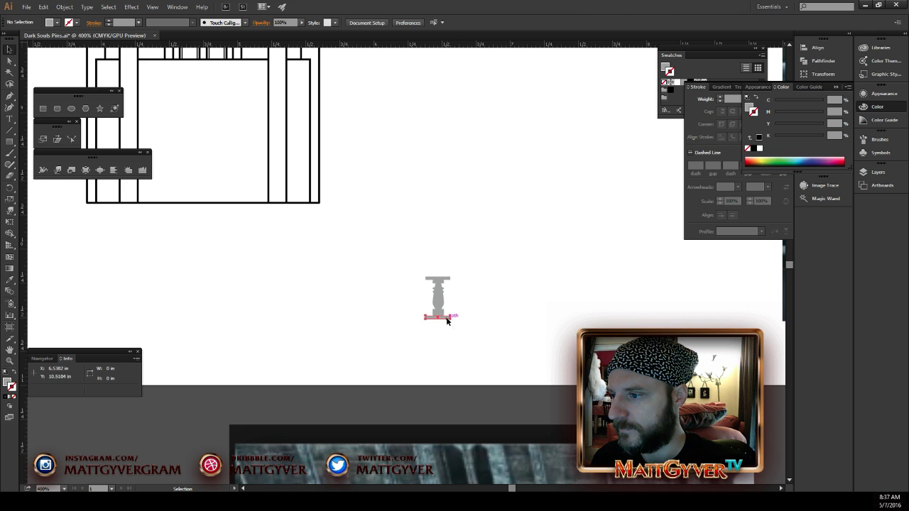
{"action": "left_click", "coordinate": [438, 318]}
{"action": "left_click_drag", "start_coordinate": [437, 318], "coordinate": [438, 321]}
{"action": "left_click", "coordinate": [495, 332]}
Look through the reference images around the artboards, including the towers, the stone staircase and the gate with its bridge railings
{"action": "left_click_drag", "start_coordinate": [430, 380], "coordinate": [406, 88]}
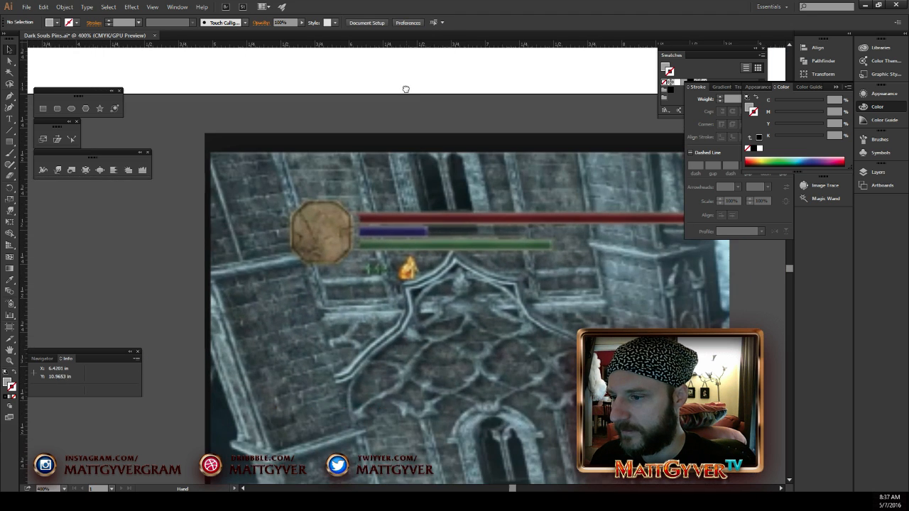
{"action": "key", "text": "ctrl+minus"}
{"action": "key", "text": "ctrl+minus"}
{"action": "left_click_drag", "start_coordinate": [286, 289], "coordinate": [703, 377]}
{"action": "left_click_drag", "start_coordinate": [480, 300], "coordinate": [331, 425]}
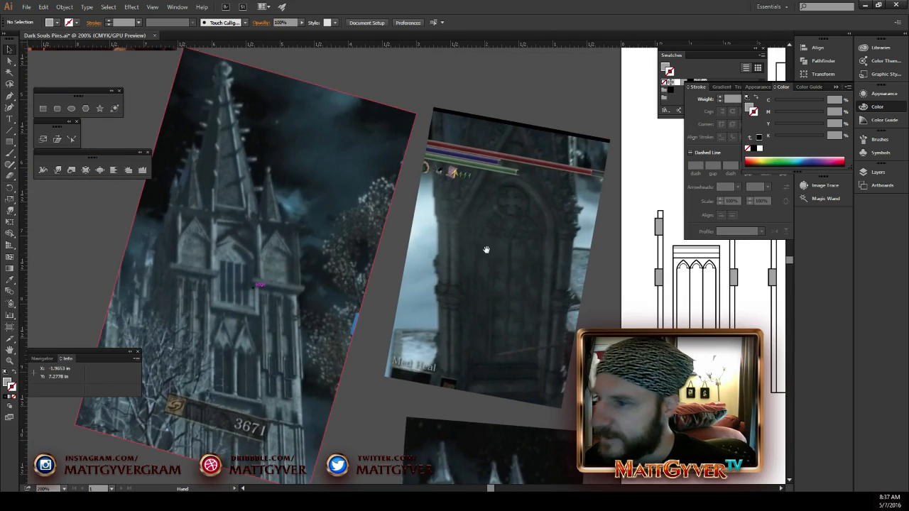
{"action": "left_click_drag", "start_coordinate": [487, 249], "coordinate": [434, 408]}
{"action": "left_click_drag", "start_coordinate": [444, 212], "coordinate": [630, 262]}
{"action": "mouse_move", "coordinate": [526, 252]}
{"action": "left_mouse_down"}
{"action": "mouse_move", "coordinate": [521, 309]}
{"action": "mouse_move", "coordinate": [478, 203]}
{"action": "mouse_move", "coordinate": [287, 290]}
{"action": "left_mouse_up"}
{"action": "mouse_move", "coordinate": [643, 266]}
{"action": "left_mouse_down"}
{"action": "mouse_move", "coordinate": [134, 221]}
{"action": "mouse_move", "coordinate": [110, 402]}
{"action": "left_mouse_up"}
{"action": "mouse_move", "coordinate": [426, 152]}
{"action": "left_mouse_down"}
{"action": "mouse_move", "coordinate": [563, 343]}
{"action": "mouse_move", "coordinate": [402, 273]}
{"action": "mouse_move", "coordinate": [481, 211]}
{"action": "mouse_move", "coordinate": [457, 125]}
{"action": "left_mouse_up"}
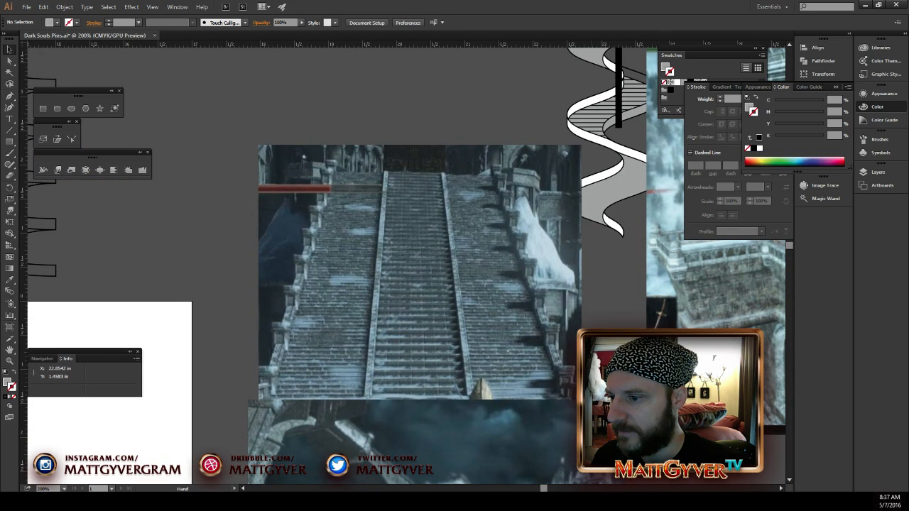
{"action": "left_click_drag", "start_coordinate": [557, 367], "coordinate": [529, 276]}
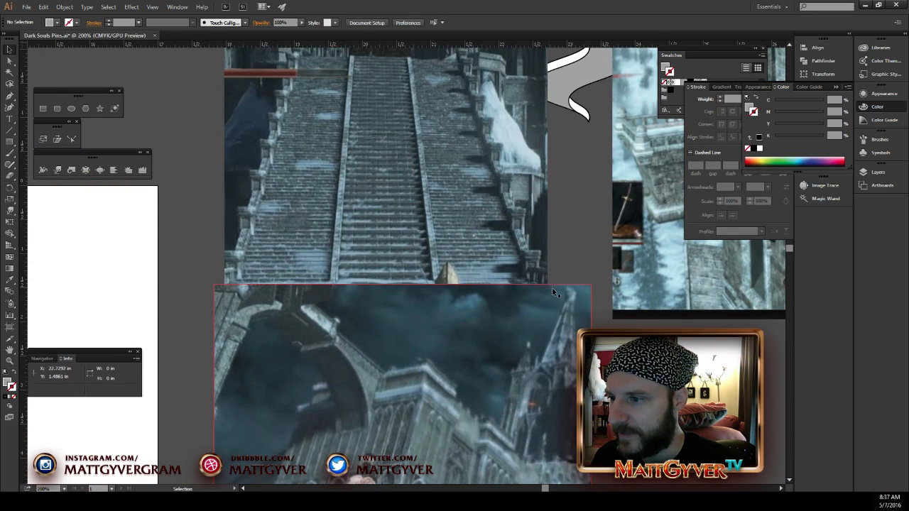
{"action": "left_click_drag", "start_coordinate": [595, 349], "coordinate": [244, 94]}
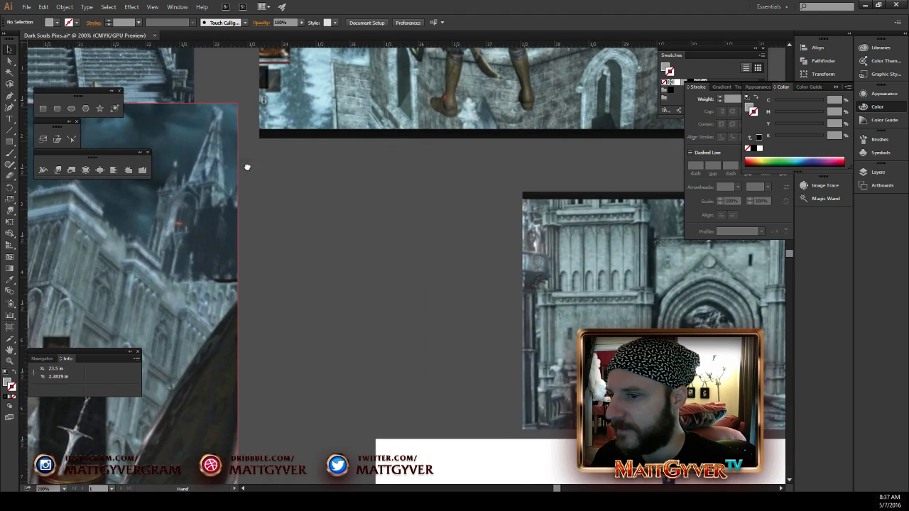
{"action": "left_click_drag", "start_coordinate": [412, 143], "coordinate": [305, 103]}
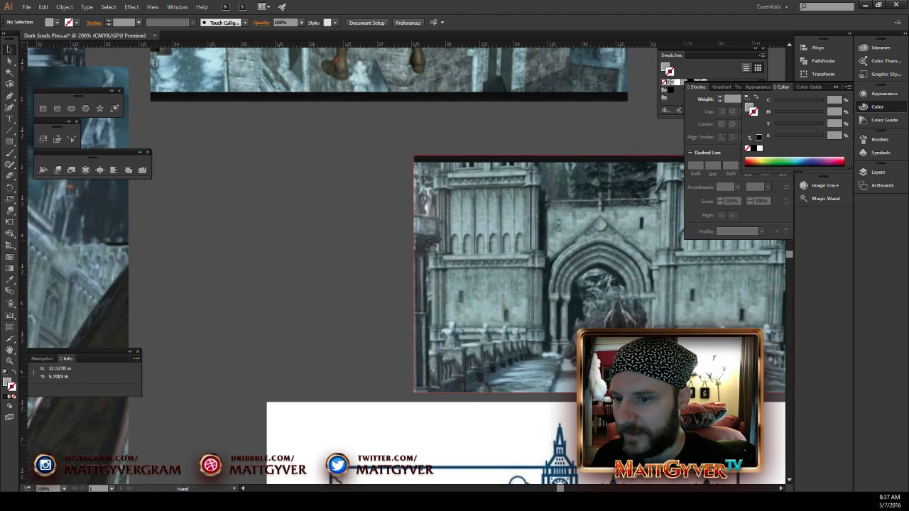
{"action": "left_click_drag", "start_coordinate": [781, 360], "coordinate": [646, 310]}
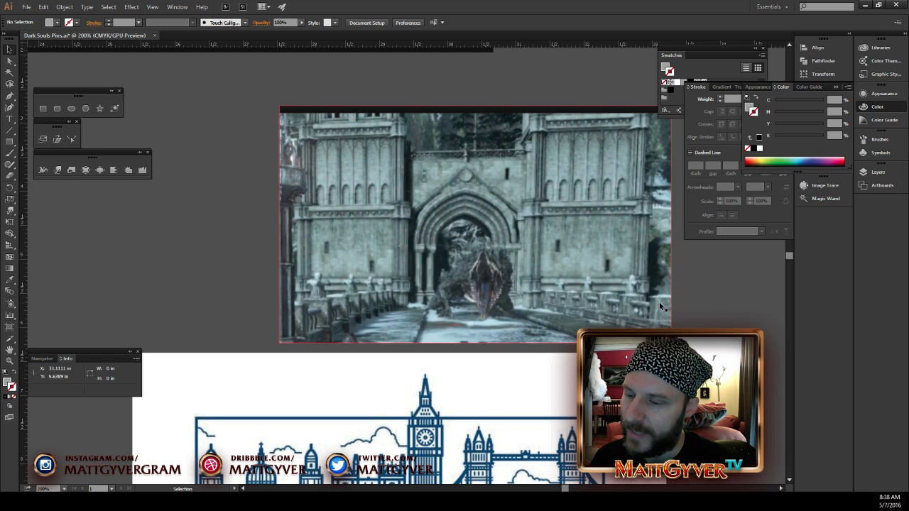
Examine the London skyline badge, the cathedral with its staircases, and the tilted church screenshot with the snowy balustrade as references
{"action": "key", "text": "space"}
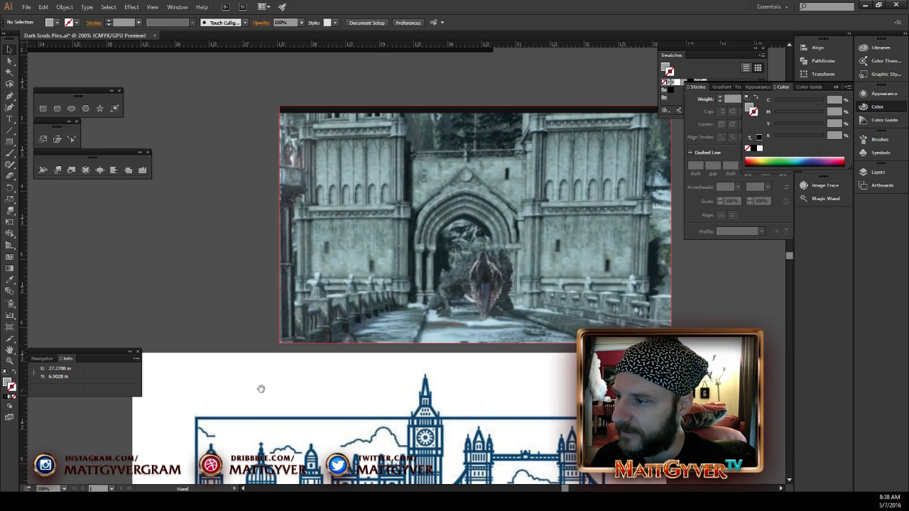
{"action": "left_click_drag", "start_coordinate": [259, 405], "coordinate": [335, 135]}
{"action": "left_click_drag", "start_coordinate": [396, 483], "coordinate": [519, 260]}
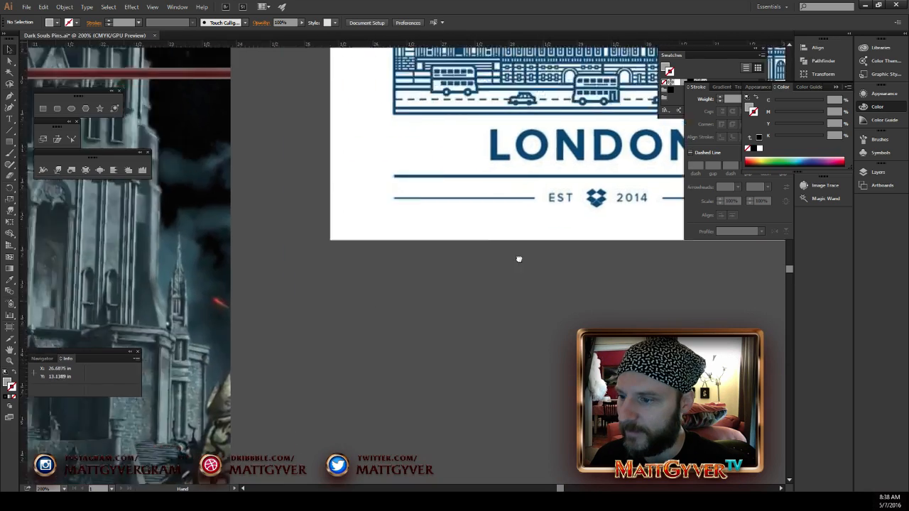
{"action": "left_click_drag", "start_coordinate": [196, 361], "coordinate": [544, 203]}
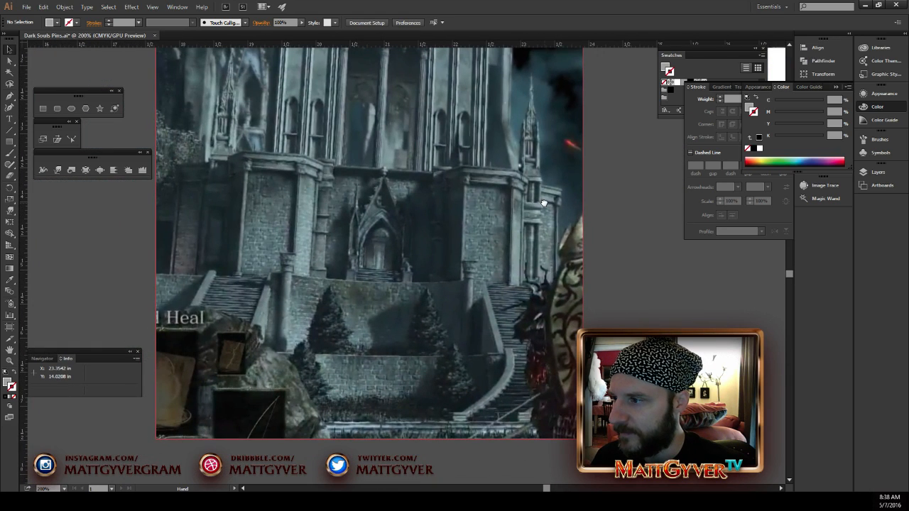
{"action": "left_click_drag", "start_coordinate": [128, 238], "coordinate": [521, 242]}
{"action": "left_click_drag", "start_coordinate": [270, 243], "coordinate": [659, 324]}
{"action": "left_click_drag", "start_coordinate": [146, 215], "coordinate": [376, 219]}
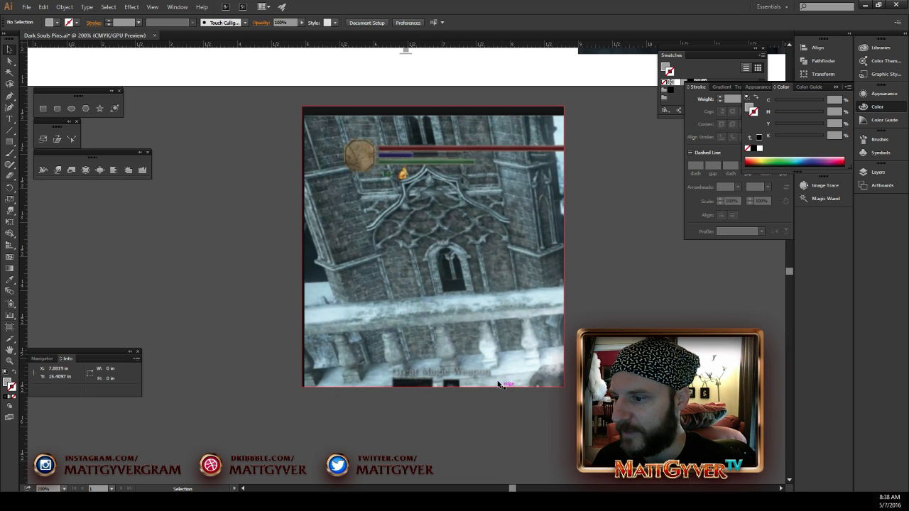
{"action": "left_click_drag", "start_coordinate": [63, 344], "coordinate": [396, 359]}
{"action": "left_click_drag", "start_coordinate": [305, 206], "coordinate": [482, 309]}
{"action": "scroll", "coordinate": [482, 309], "scroll_direction": "up", "scroll_amount": 4}
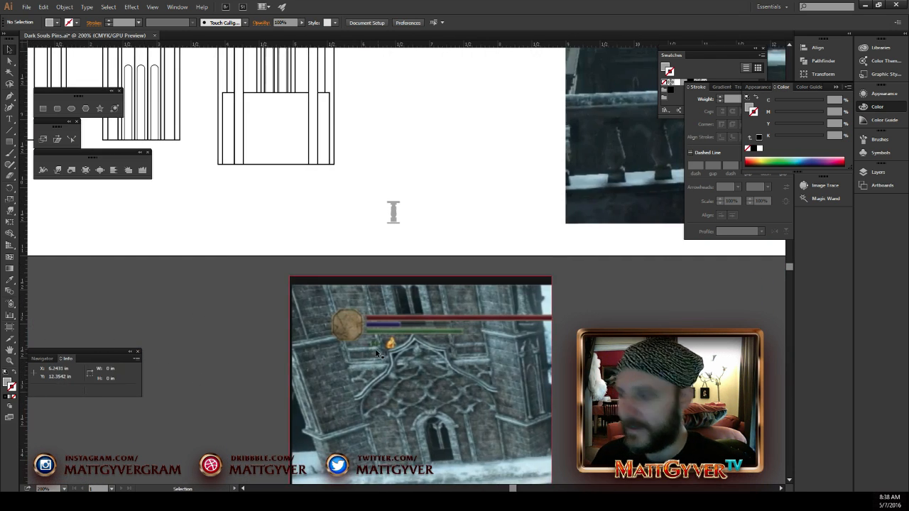
Thicken the bottom rail to about 0.06 in so it meets the baluster's base
{"action": "left_click_drag", "start_coordinate": [443, 210], "coordinate": [436, 272]}
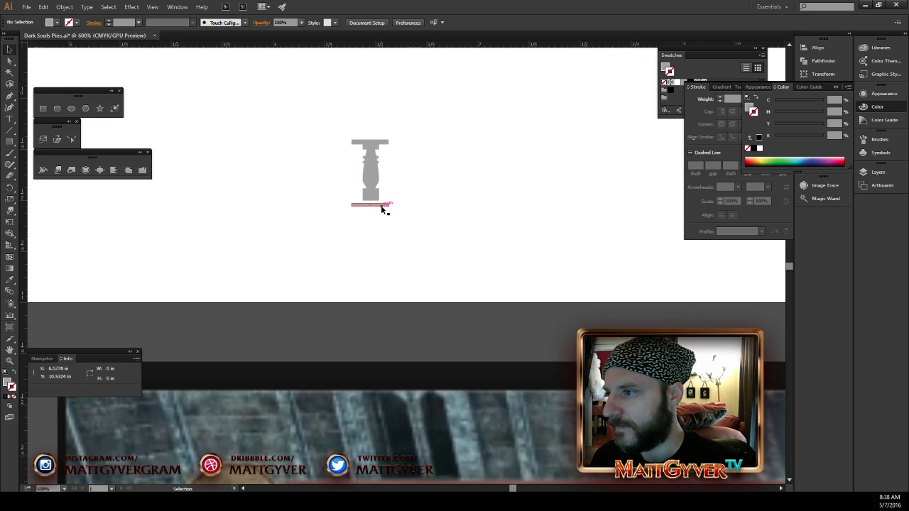
{"action": "left_click", "coordinate": [384, 205]}
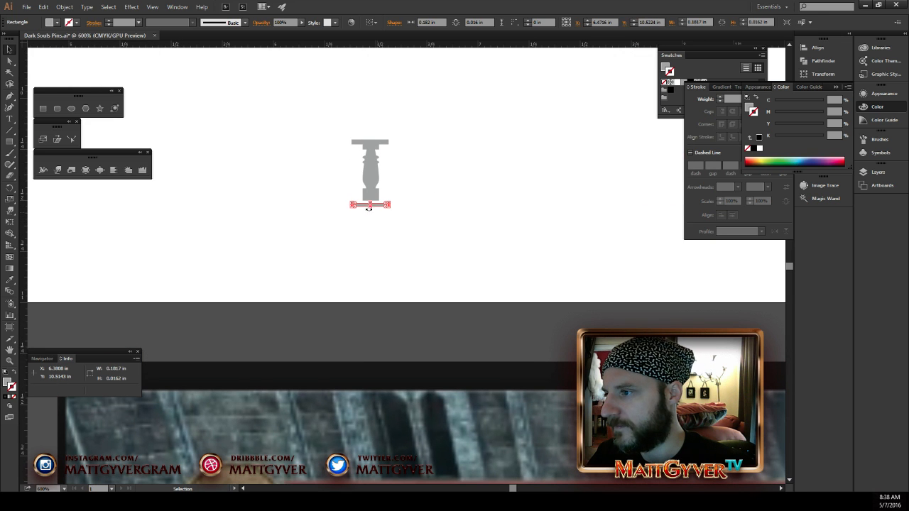
{"action": "left_click", "coordinate": [381, 212]}
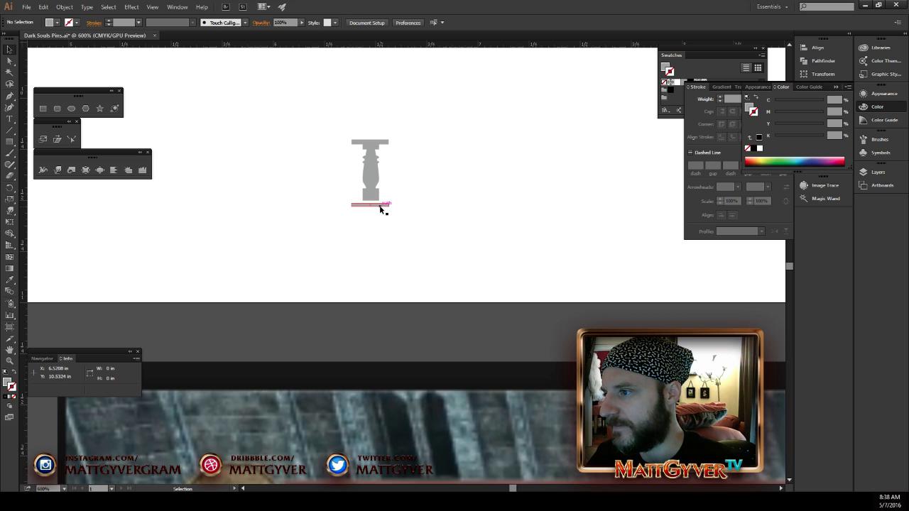
{"action": "left_click_drag", "start_coordinate": [388, 145], "coordinate": [372, 212]}
{"action": "left_click", "coordinate": [418, 218]}
Select the whole baluster segment with both rails and start a new pattern brush from it
{"action": "left_click_drag", "start_coordinate": [428, 126], "coordinate": [313, 240]}
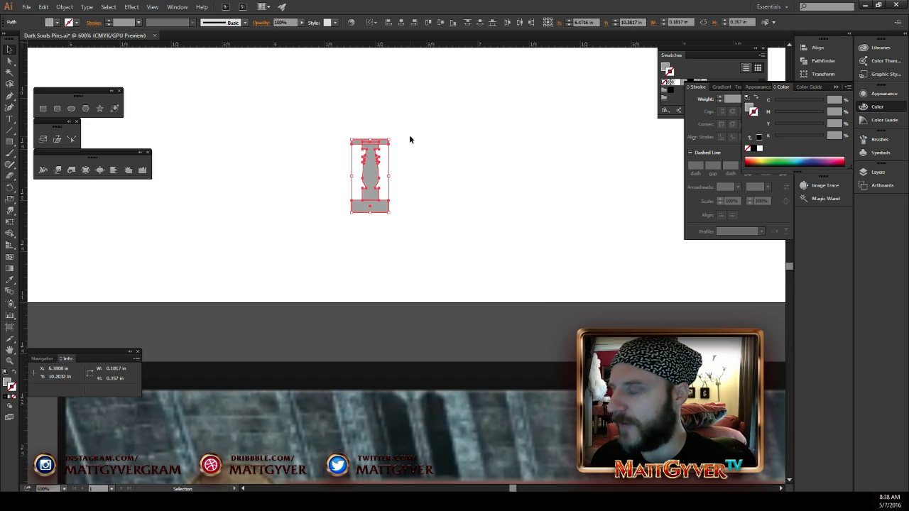
{"action": "left_click", "coordinate": [65, 8]}
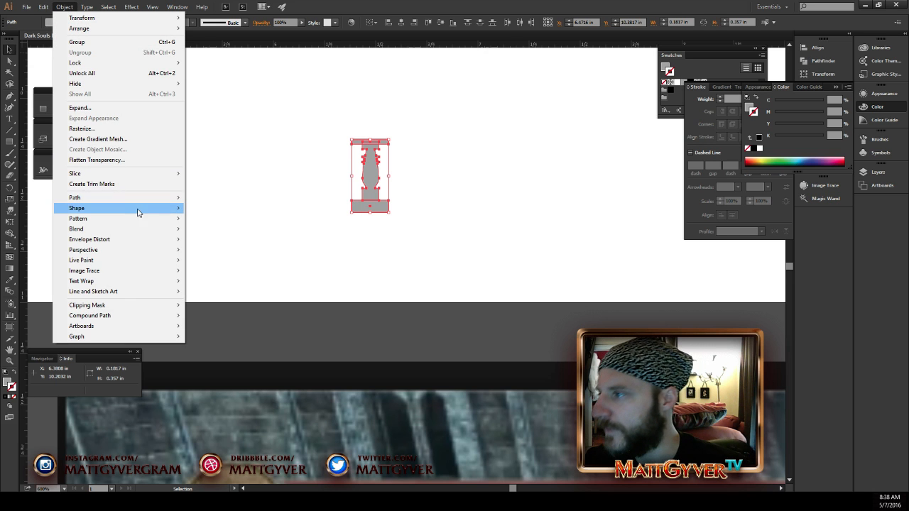
{"action": "mouse_move", "coordinate": [161, 223]}
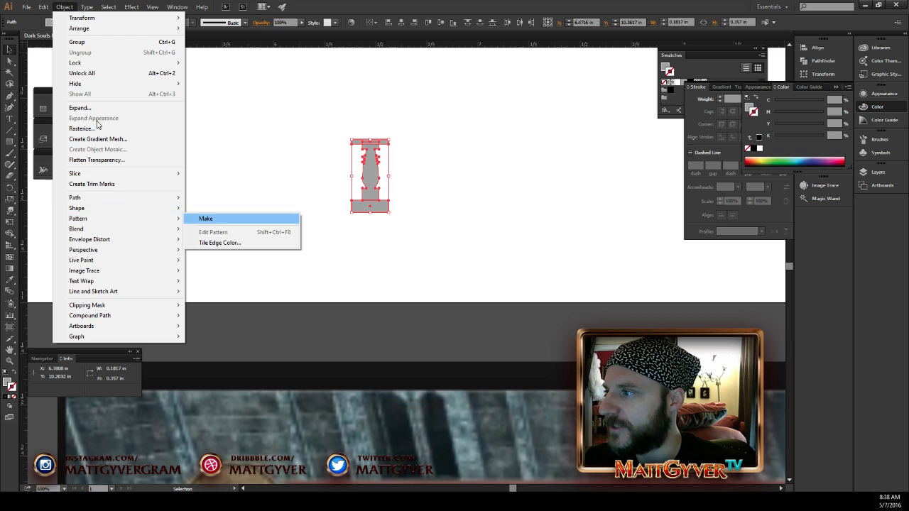
{"action": "left_click", "coordinate": [66, 7]}
{"action": "left_click", "coordinate": [866, 141]}
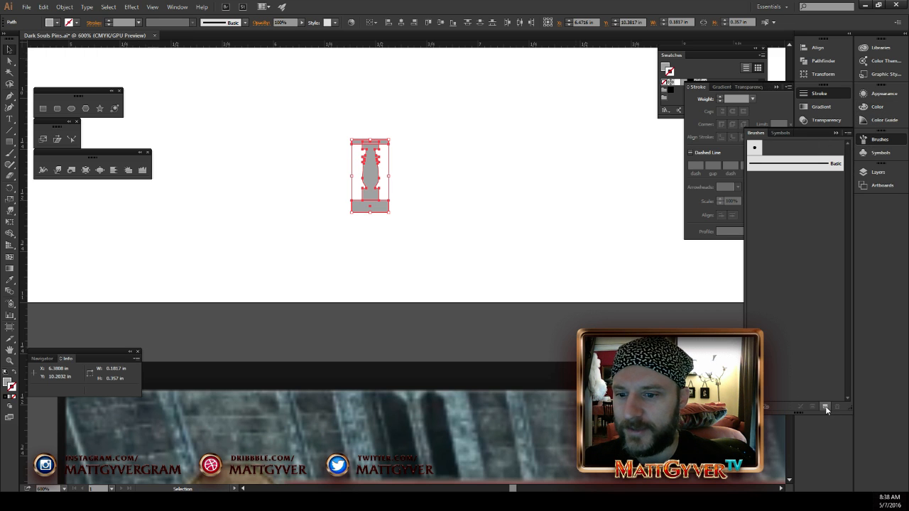
{"action": "left_click", "coordinate": [827, 408]}
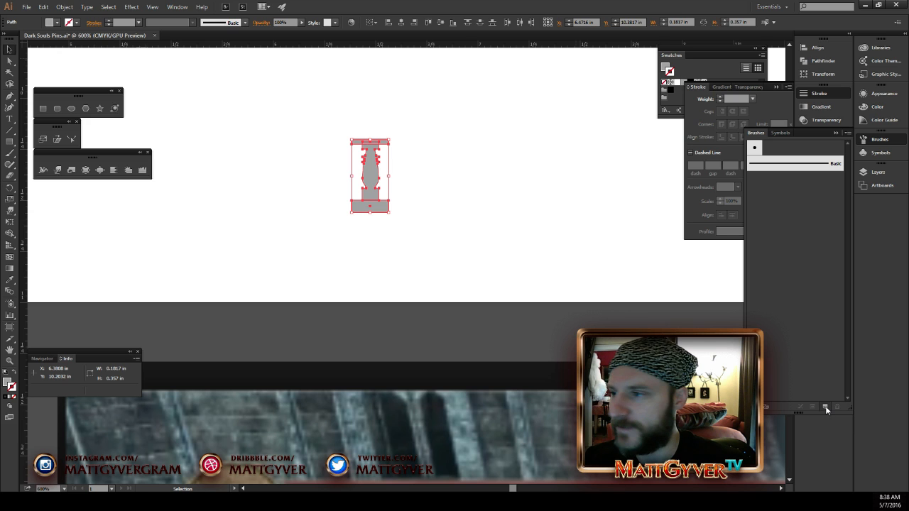
{"action": "mouse_move", "coordinate": [35, 9]}
{"action": "left_mouse_down"}
{"action": "mouse_move", "coordinate": [267, 56]}
{"action": "mouse_move", "coordinate": [435, 121]}
{"action": "left_mouse_up"}
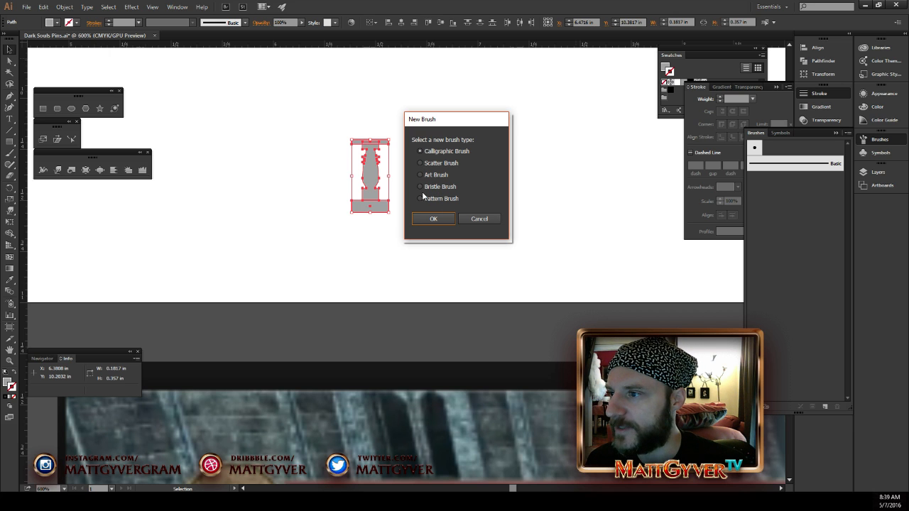
{"action": "left_click", "coordinate": [431, 220]}
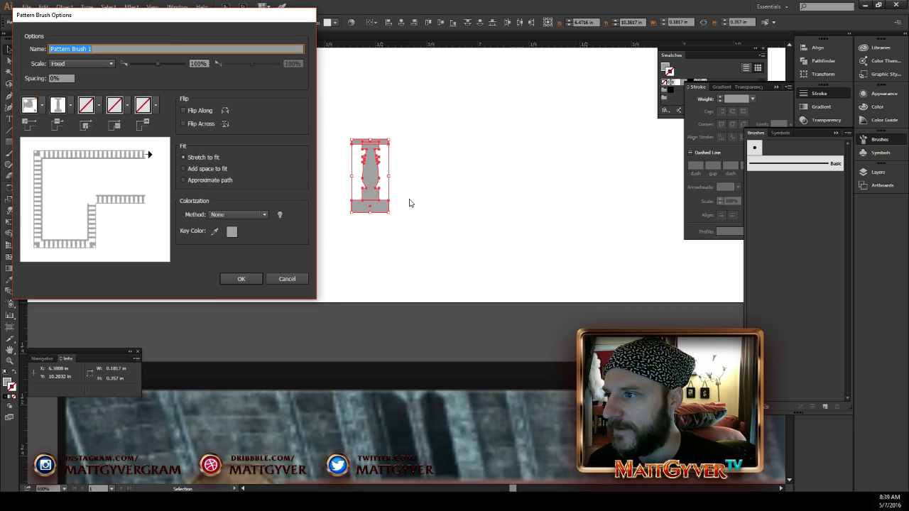
Set the brush's outer corner tile to None and its colorization method to Tints
{"action": "mouse_move", "coordinate": [179, 14]}
{"action": "left_mouse_down"}
{"action": "mouse_move", "coordinate": [590, 64]}
{"action": "mouse_move", "coordinate": [566, 24]}
{"action": "left_mouse_up"}
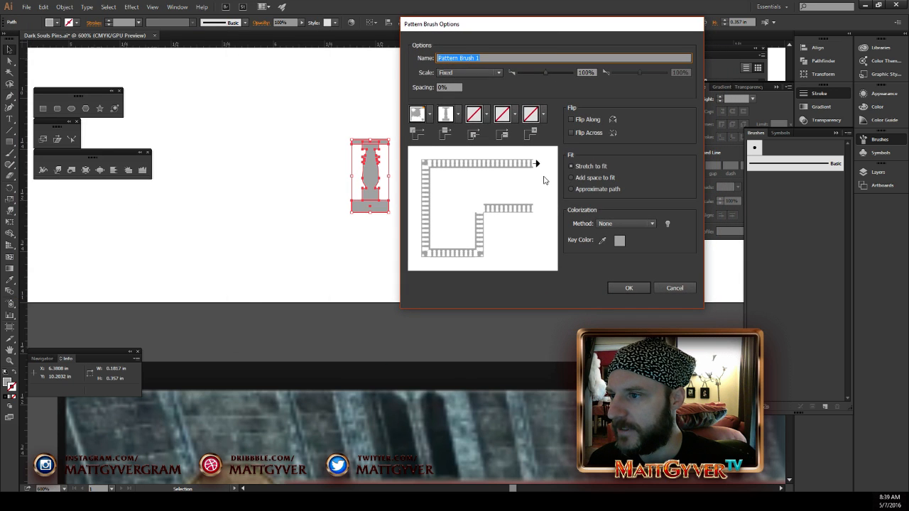
{"action": "left_click", "coordinate": [429, 115]}
{"action": "left_click_drag", "start_coordinate": [422, 180], "coordinate": [422, 161]}
{"action": "left_click", "coordinate": [359, 150]}
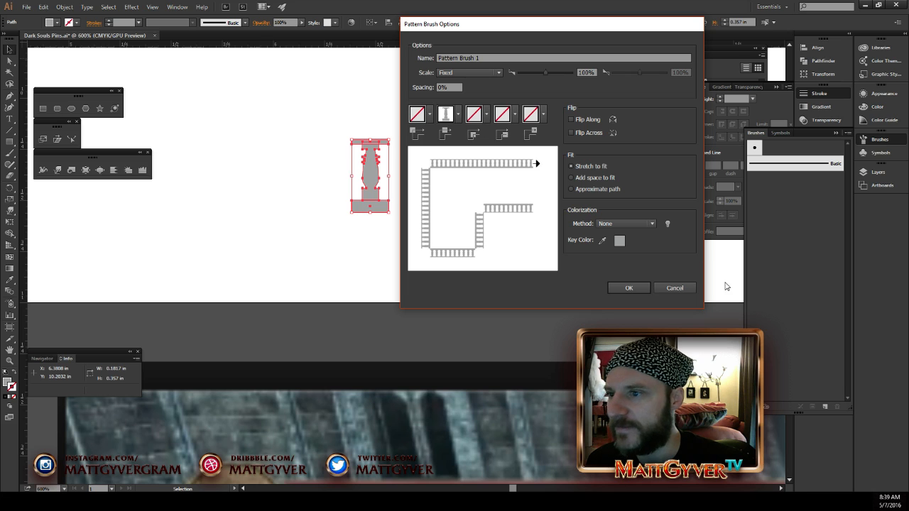
{"action": "left_click", "coordinate": [620, 224]}
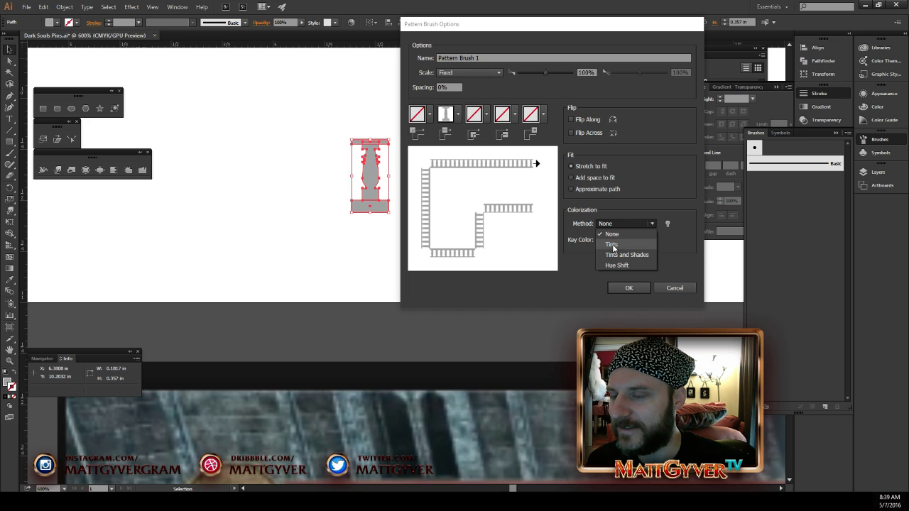
{"action": "left_click", "coordinate": [612, 245]}
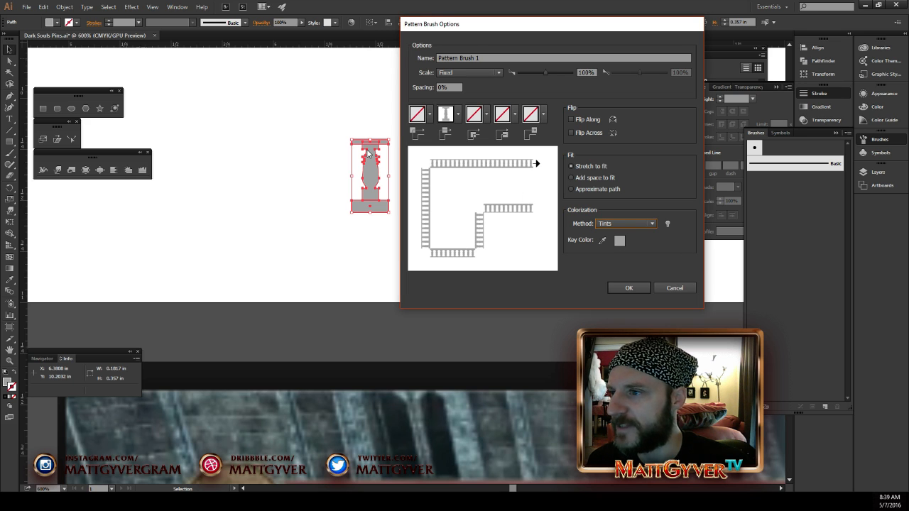
Name the pattern brush Railing and create it
{"action": "left_click", "coordinate": [495, 58]}
{"action": "type", "text": "Railing"}
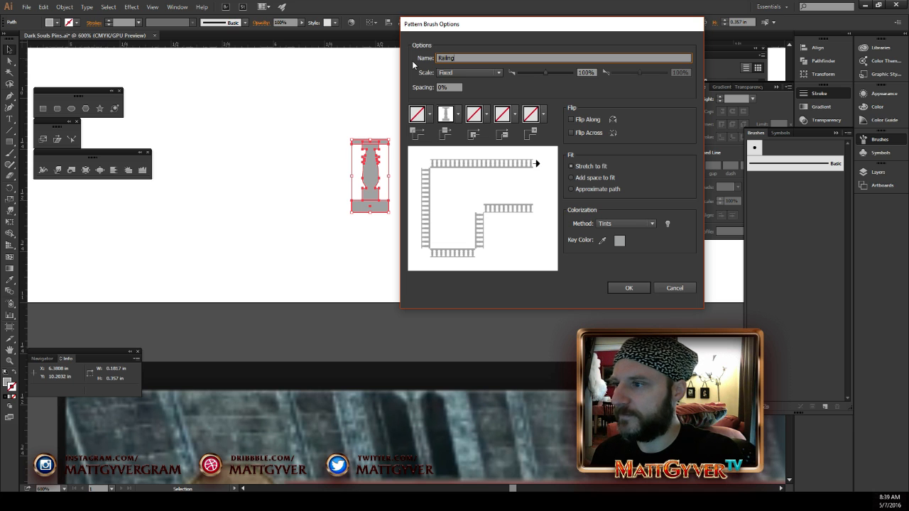
{"action": "key", "text": "Return"}
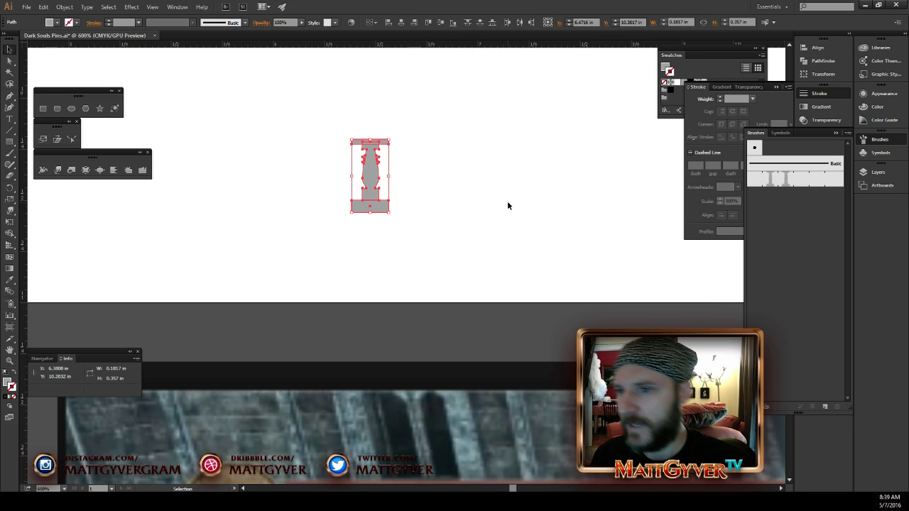
Draw a horizontal line about 1.37 in long above the baluster segment and apply the railing pattern brush to it
{"action": "left_click", "coordinate": [507, 206]}
{"action": "left_click_drag", "start_coordinate": [507, 183], "coordinate": [447, 193]}
{"action": "left_click", "coordinate": [9, 131]}
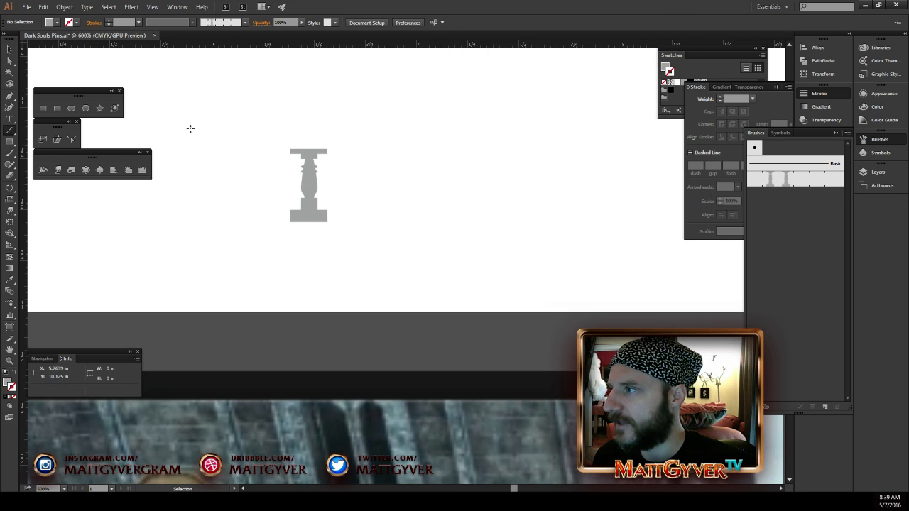
{"action": "left_click_drag", "start_coordinate": [322, 104], "coordinate": [602, 104]}
{"action": "key", "text": "v"}
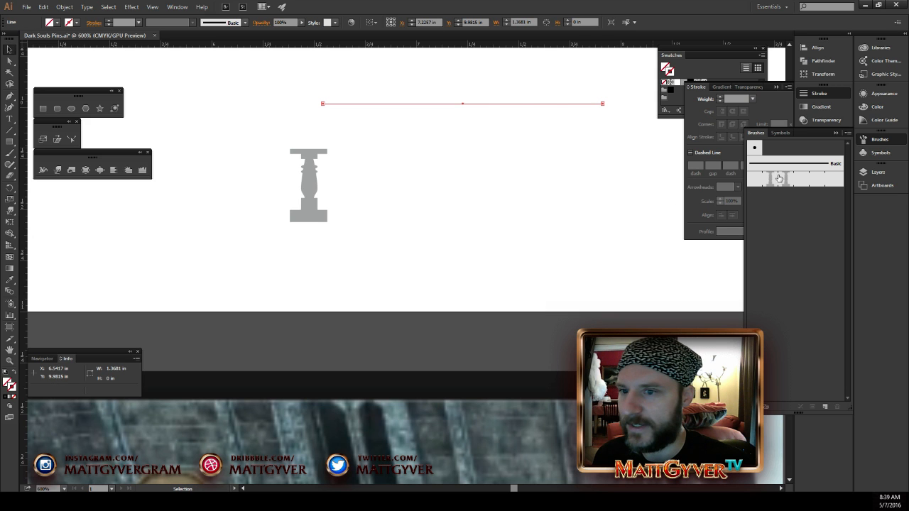
{"action": "left_click", "coordinate": [780, 178]}
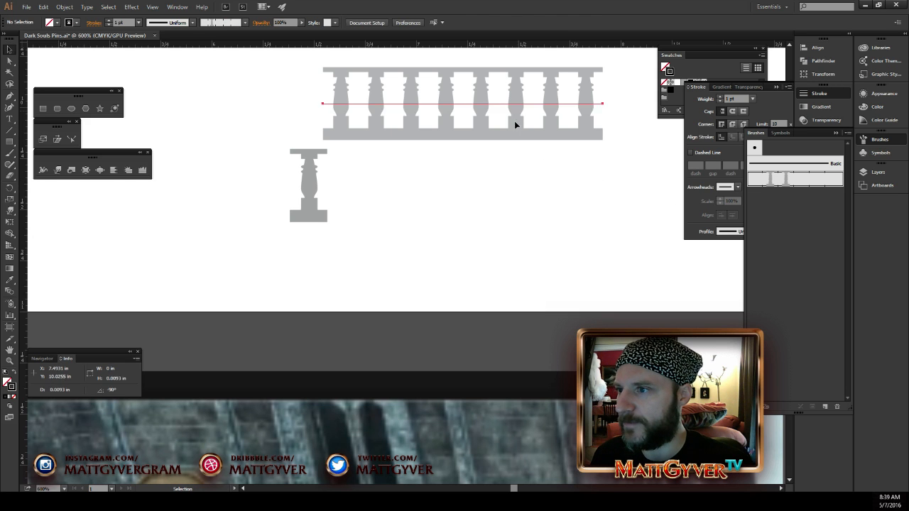
Move the railing line down beside the single baluster segment and set its stroke weight to 0.5 pt
{"action": "left_click_drag", "start_coordinate": [514, 124], "coordinate": [572, 218]}
{"action": "left_click_drag", "start_coordinate": [338, 139], "coordinate": [301, 242]}
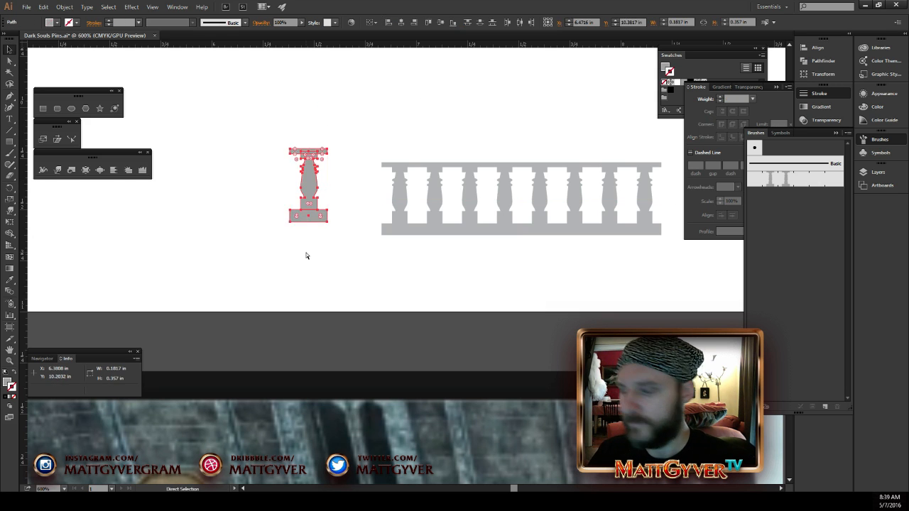
{"action": "scroll", "coordinate": [385, 289], "scroll_direction": "down", "scroll_amount": 2}
{"action": "left_click", "coordinate": [458, 232]}
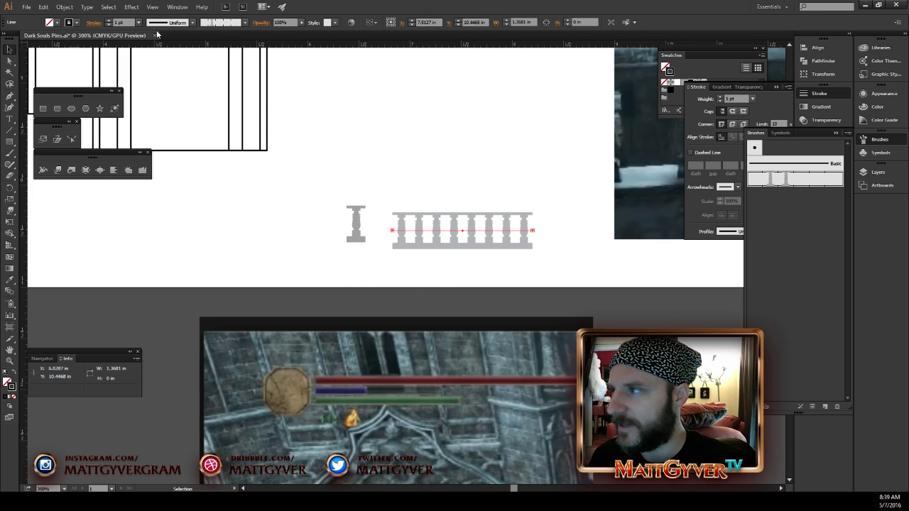
{"action": "type", "text": "0.5"}
{"action": "key", "text": "Return"}
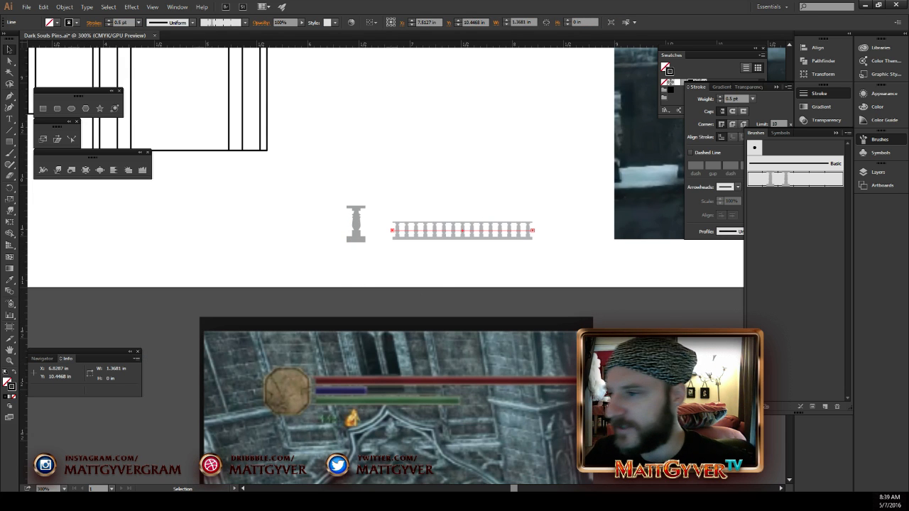
{"action": "left_click", "coordinate": [487, 149]}
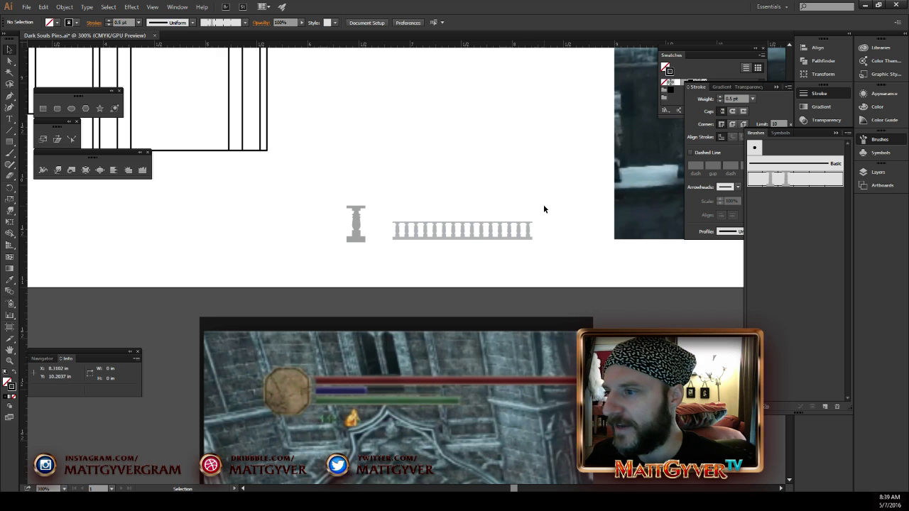
Move the railing line to just beneath the stone balustrade reference photo, near the artboard's lower edge
{"action": "left_click_drag", "start_coordinate": [544, 205], "coordinate": [421, 249]}
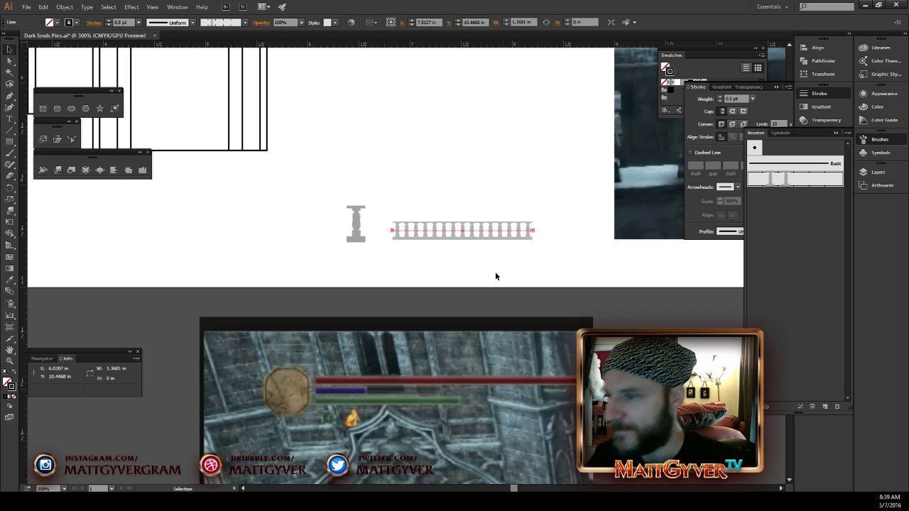
{"action": "left_click_drag", "start_coordinate": [496, 276], "coordinate": [246, 273]}
{"action": "left_click_drag", "start_coordinate": [197, 250], "coordinate": [629, 350]}
{"action": "left_click_drag", "start_coordinate": [655, 371], "coordinate": [487, 414]}
{"action": "left_click_drag", "start_coordinate": [409, 368], "coordinate": [314, 339]}
{"action": "key", "text": "ctrl+minus"}
{"action": "key", "text": "ctrl+minus"}
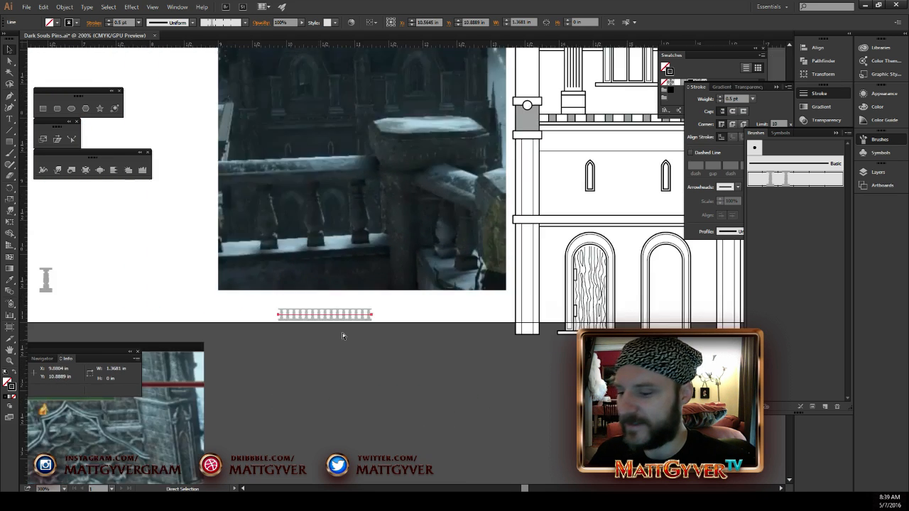
Compare the cathedral, staircase and buttress reference images with the building line drawings on the artboard
{"action": "left_click_drag", "start_coordinate": [537, 338], "coordinate": [235, 207]}
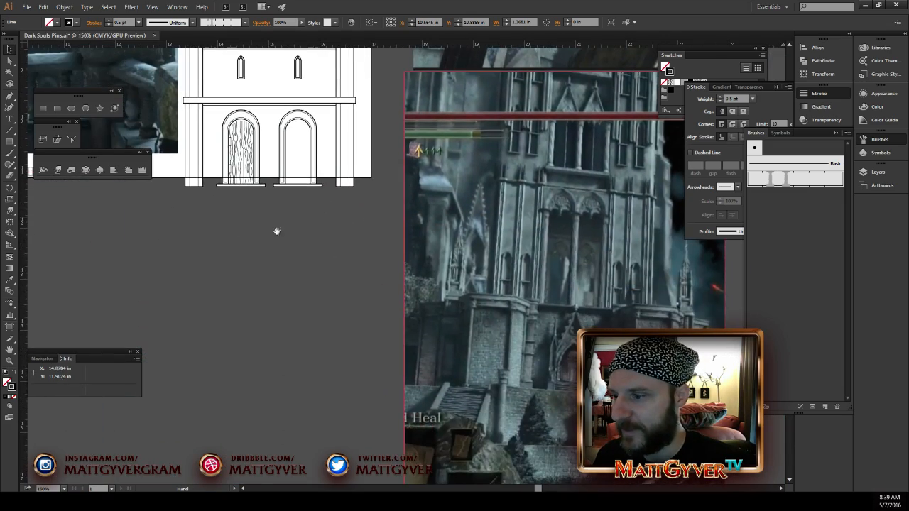
{"action": "left_click_drag", "start_coordinate": [594, 154], "coordinate": [337, 308]}
{"action": "left_click_drag", "start_coordinate": [444, 337], "coordinate": [347, 322]}
{"action": "left_click_drag", "start_coordinate": [268, 260], "coordinate": [432, 369]}
{"action": "left_click_drag", "start_coordinate": [427, 241], "coordinate": [420, 428]}
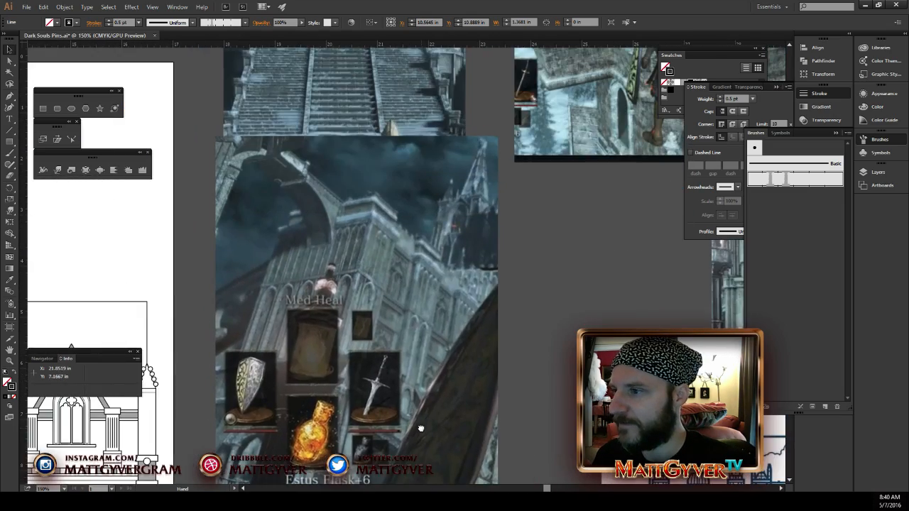
{"action": "mouse_move", "coordinate": [479, 210]}
{"action": "left_mouse_down"}
{"action": "mouse_move", "coordinate": [312, 287]}
{"action": "mouse_move", "coordinate": [299, 264]}
{"action": "mouse_move", "coordinate": [143, 210]}
{"action": "mouse_move", "coordinate": [472, 204]}
{"action": "left_mouse_up"}
{"action": "left_click_drag", "start_coordinate": [177, 266], "coordinate": [575, 217]}
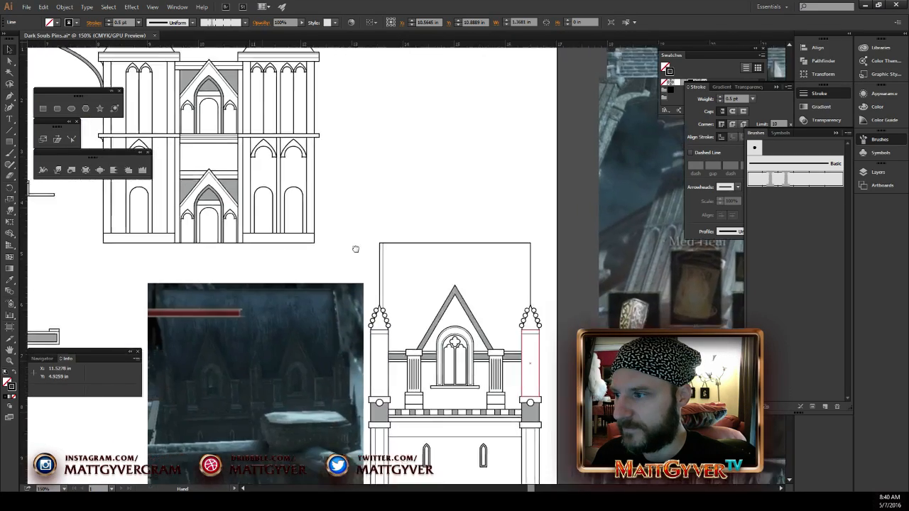
Move the railing line from beneath the balustrade photo to just above the single baluster segment
{"action": "left_click_drag", "start_coordinate": [241, 302], "coordinate": [564, 249]}
{"action": "left_click_drag", "start_coordinate": [523, 470], "coordinate": [506, 256]}
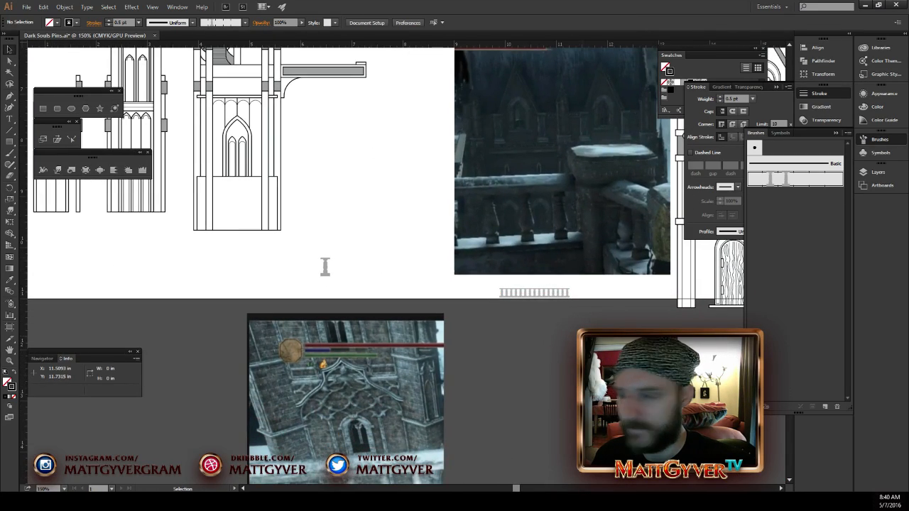
{"action": "left_click_drag", "start_coordinate": [549, 300], "coordinate": [360, 229]}
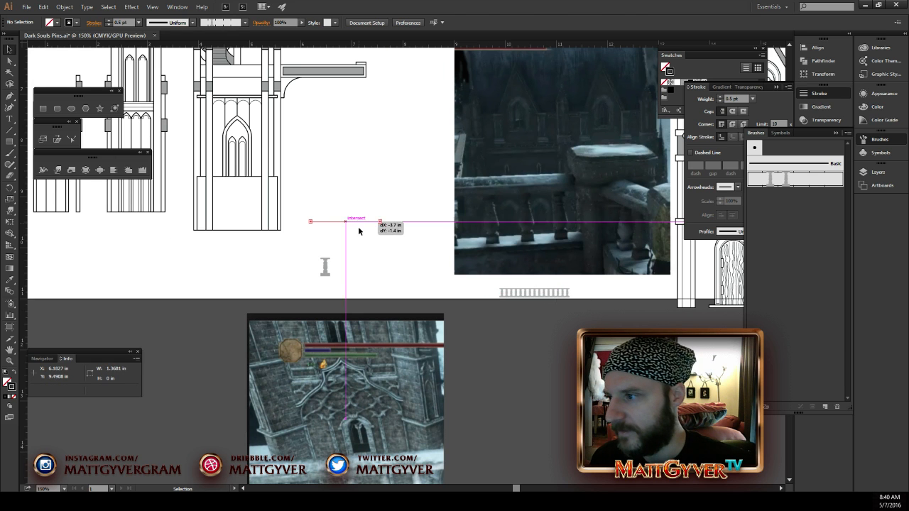
Set the railing line's stroke weight to 0.25 pt
{"action": "left_click", "coordinate": [325, 266]}
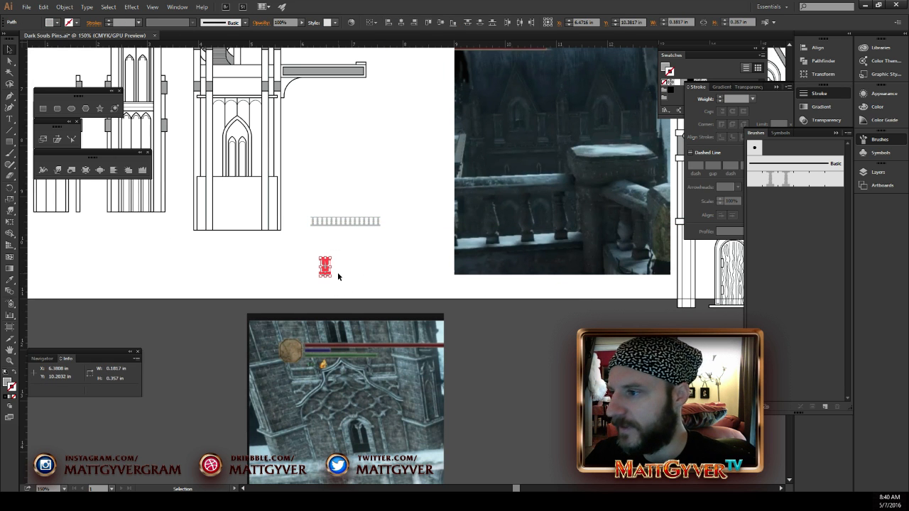
{"action": "scroll", "coordinate": [390, 265], "scroll_direction": "up", "scroll_amount": 3}
{"action": "left_click_drag", "start_coordinate": [324, 180], "coordinate": [402, 208]}
{"action": "left_click", "coordinate": [391, 196]}
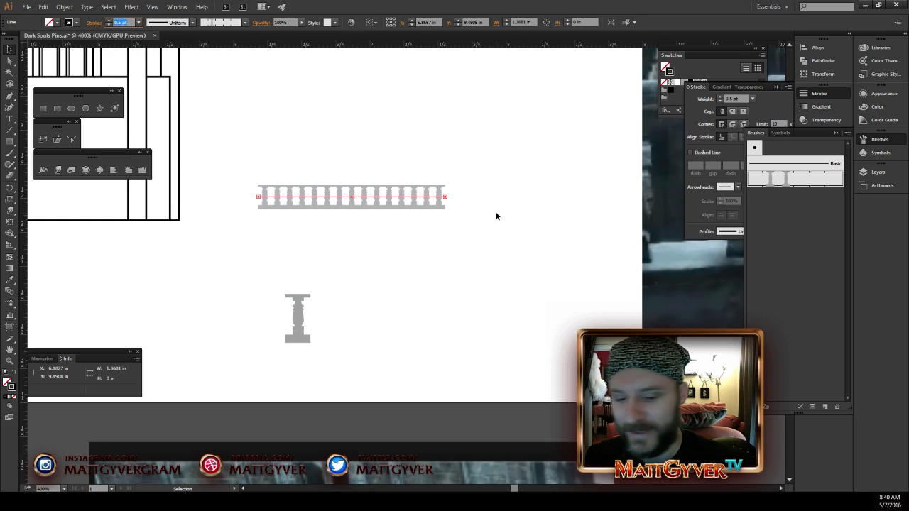
{"action": "type", "text": ".25"}
{"action": "key", "text": "Return"}
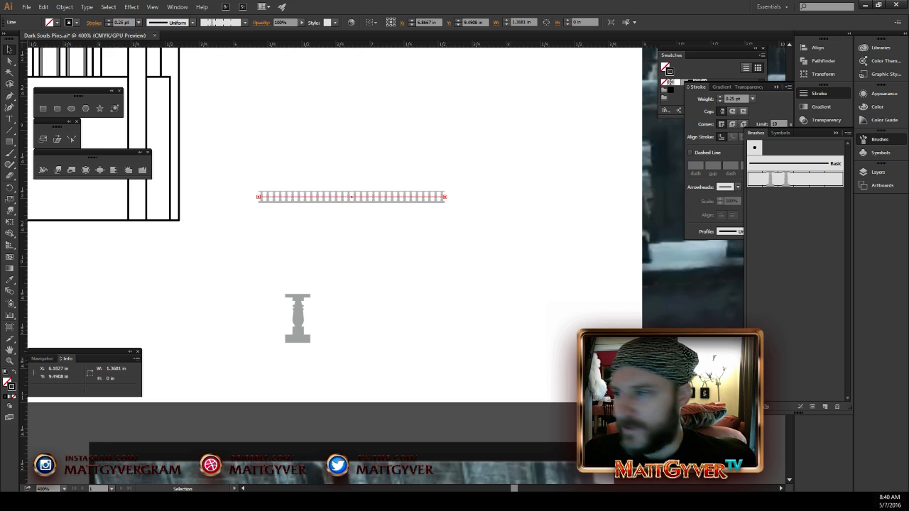
Set the railing line's stroke weight to 1 pt and try recolouring its stroke with the black swatch
{"action": "left_click", "coordinate": [14, 375]}
{"action": "left_click", "coordinate": [14, 375]}
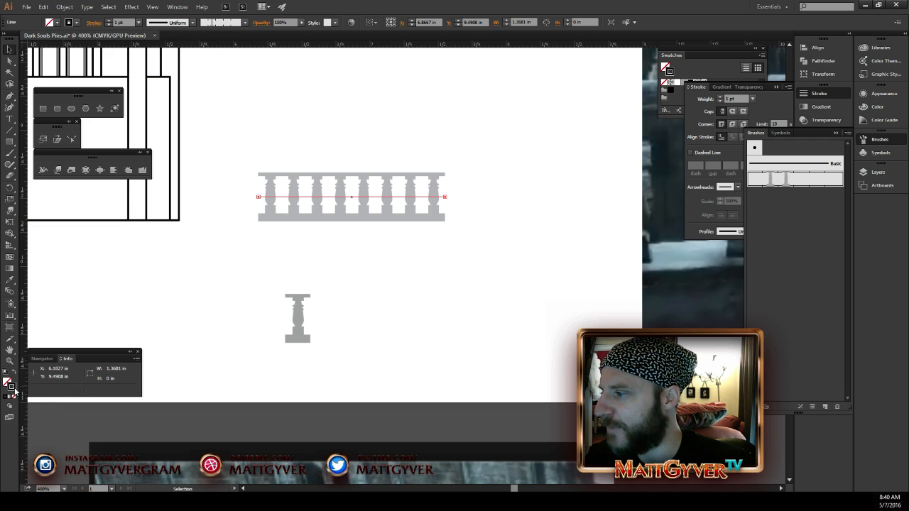
{"action": "left_click", "coordinate": [684, 83]}
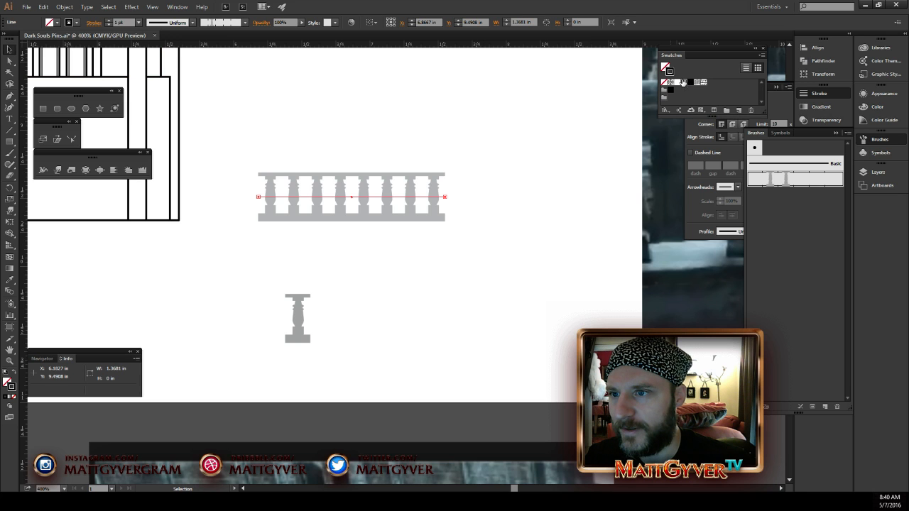
{"action": "left_click", "coordinate": [692, 84]}
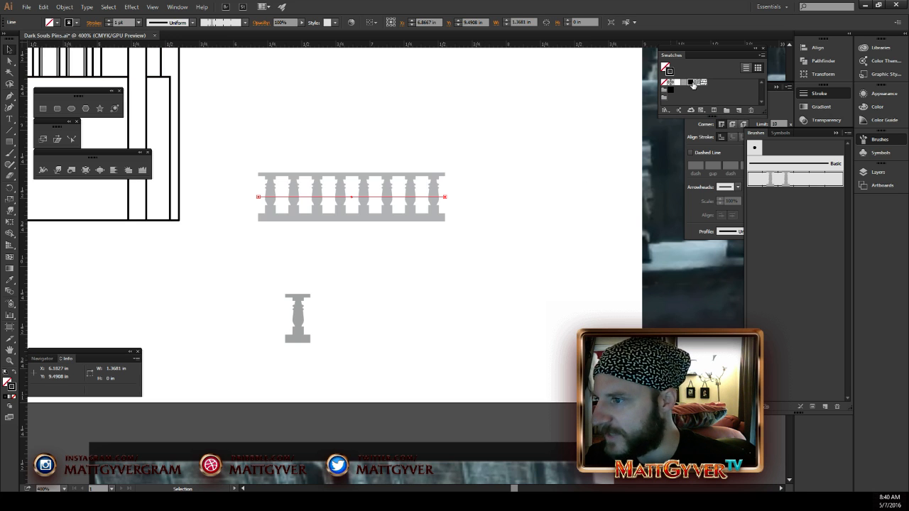
Set the Railing pattern brush's colorization method to Hue Shift and apply the change to existing strokes
{"action": "double_click", "coordinate": [787, 178]}
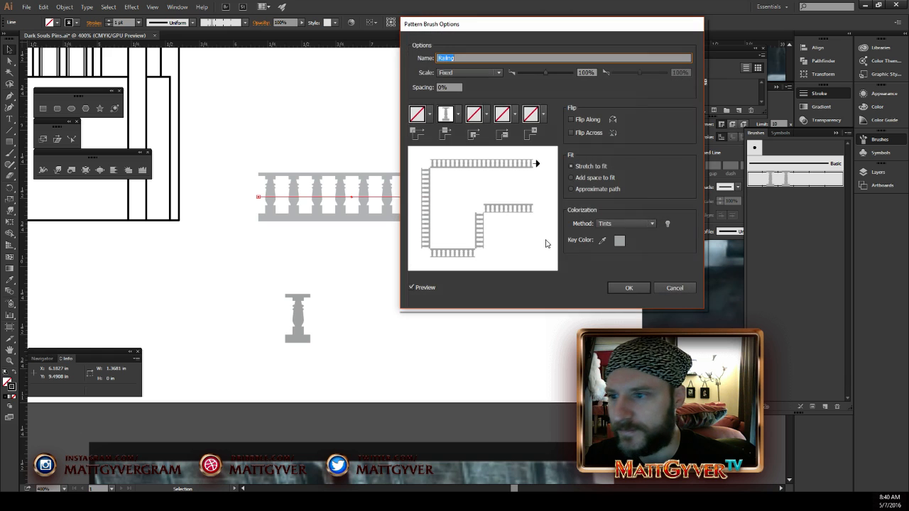
{"action": "left_click", "coordinate": [625, 224]}
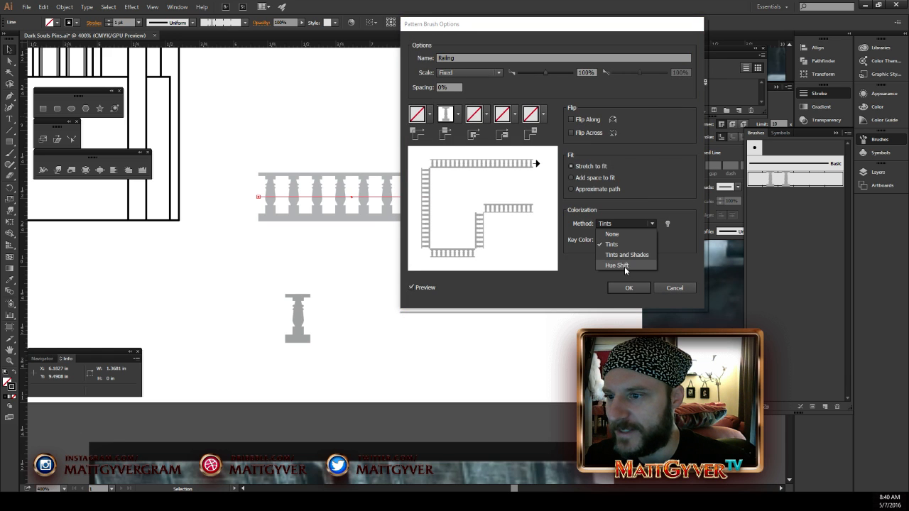
{"action": "left_click", "coordinate": [617, 266]}
{"action": "left_click", "coordinate": [630, 288]}
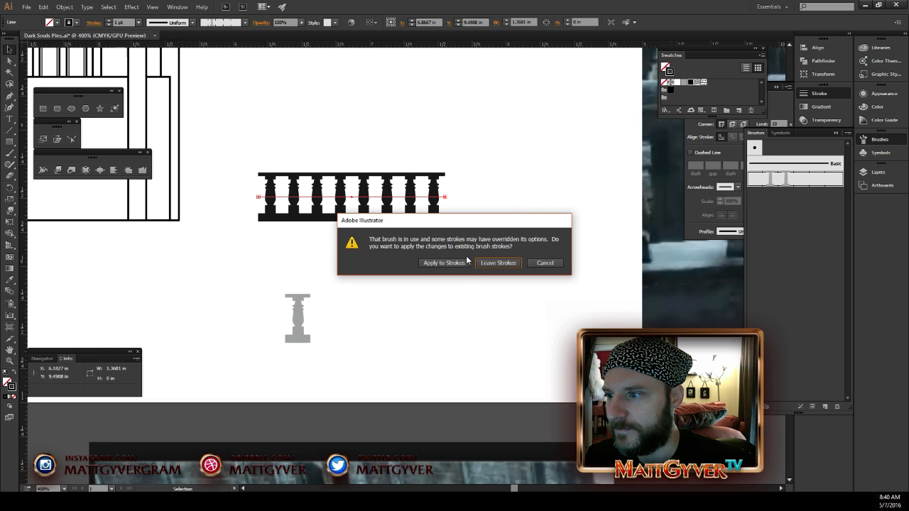
{"action": "left_click", "coordinate": [445, 264]}
{"action": "left_click", "coordinate": [499, 224]}
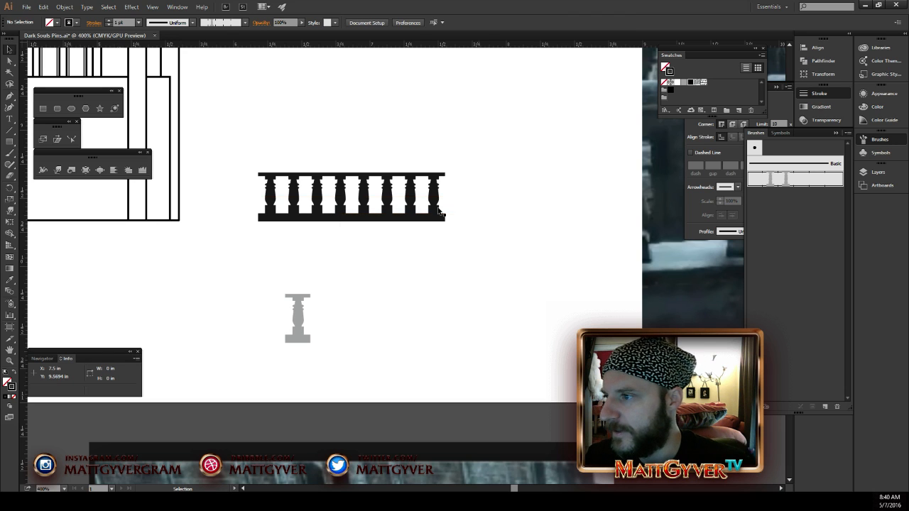
Shift the railing line slightly down and review the Railing brush's pattern options, leaving them without changes
{"action": "left_click_drag", "start_coordinate": [436, 220], "coordinate": [446, 240]}
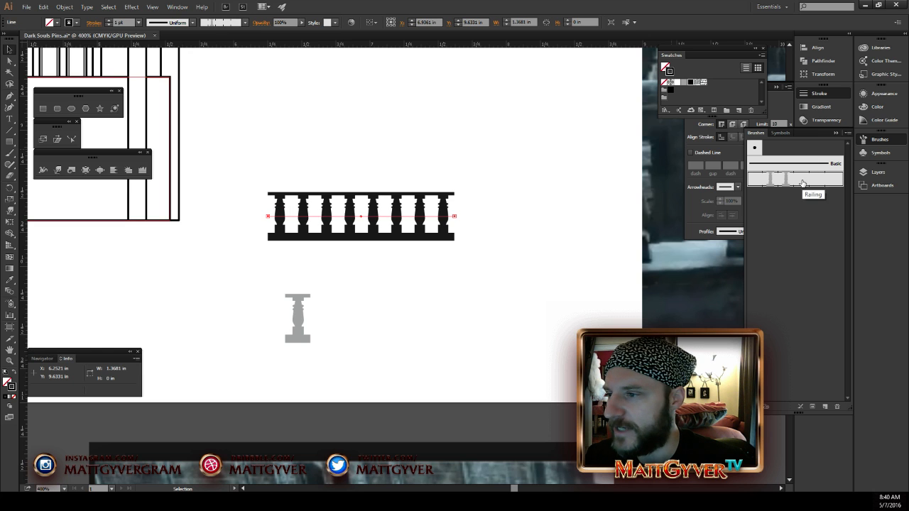
{"action": "double_click", "coordinate": [801, 181]}
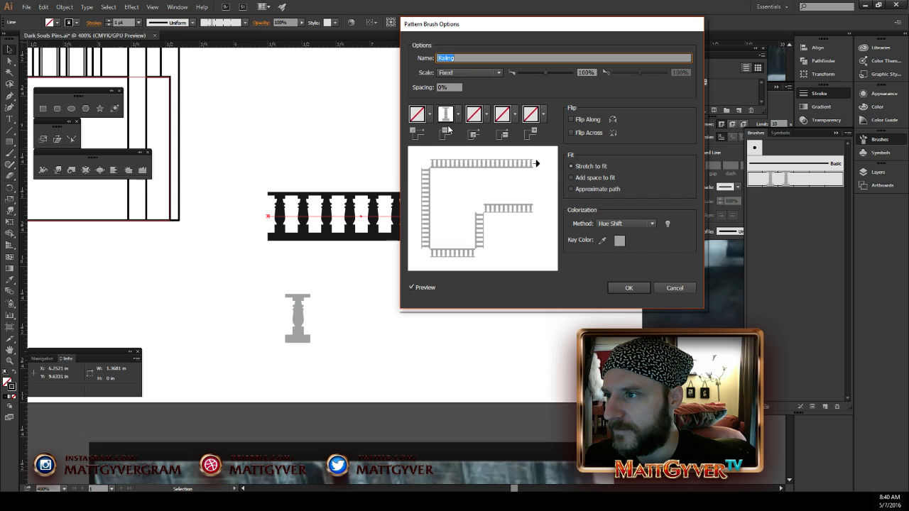
{"action": "left_click", "coordinate": [675, 289]}
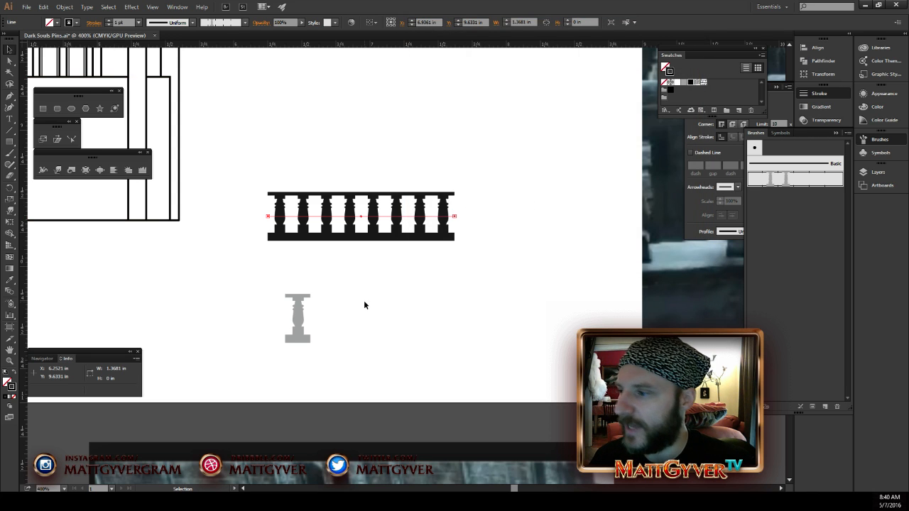
Narrow the baluster segment's top rail and base blocks from both sides to about 0.154 in wide
{"action": "key", "text": "ctrl+plus"}
{"action": "key", "text": "ctrl+plus"}
{"action": "left_click_drag", "start_coordinate": [284, 364], "coordinate": [354, 344]}
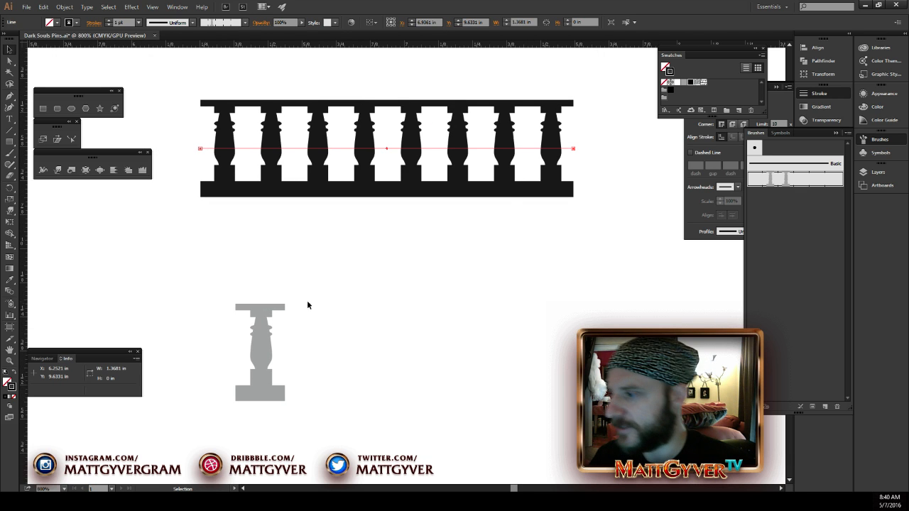
{"action": "key", "text": "a"}
{"action": "left_click_drag", "start_coordinate": [335, 275], "coordinate": [280, 422]}
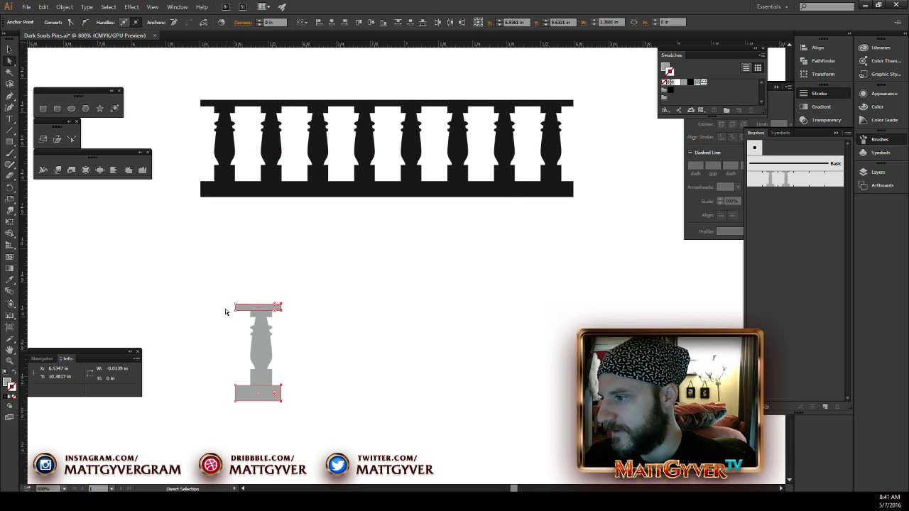
{"action": "left_click_drag", "start_coordinate": [221, 289], "coordinate": [240, 414]}
{"action": "key", "text": "Right"}
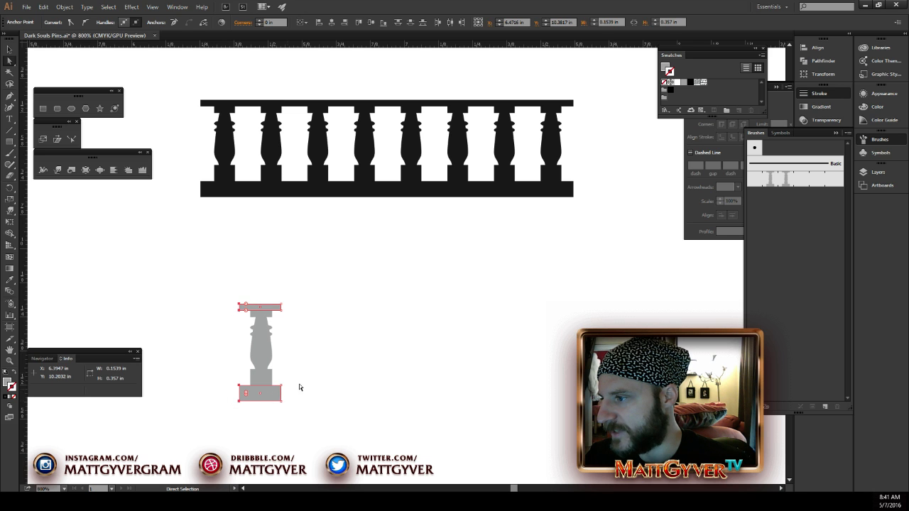
{"action": "left_click", "coordinate": [299, 387]}
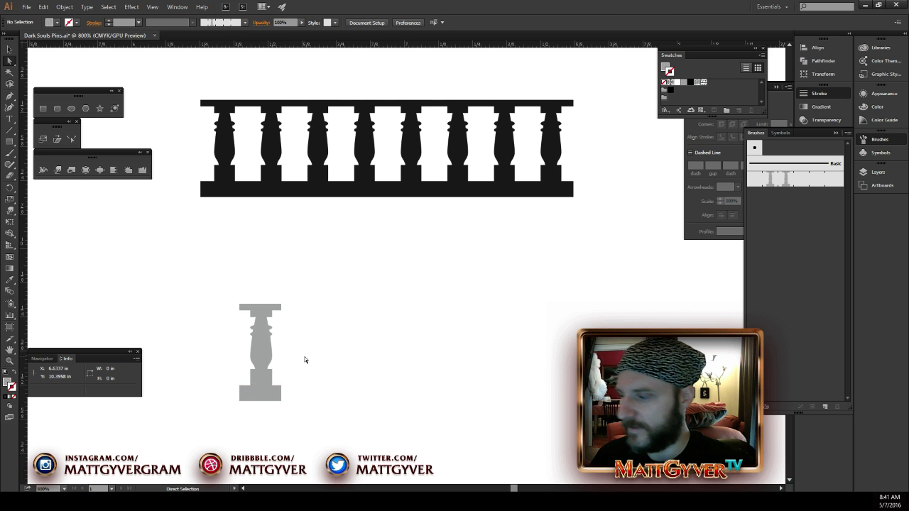
Pull the outer anchor points of the baluster's two neck rings inward on both sides so the rings protrude less
{"action": "left_click_drag", "start_coordinate": [260, 237], "coordinate": [335, 241]}
{"action": "key", "text": "ctrl+equal"}
{"action": "key", "text": "ctrl+equal"}
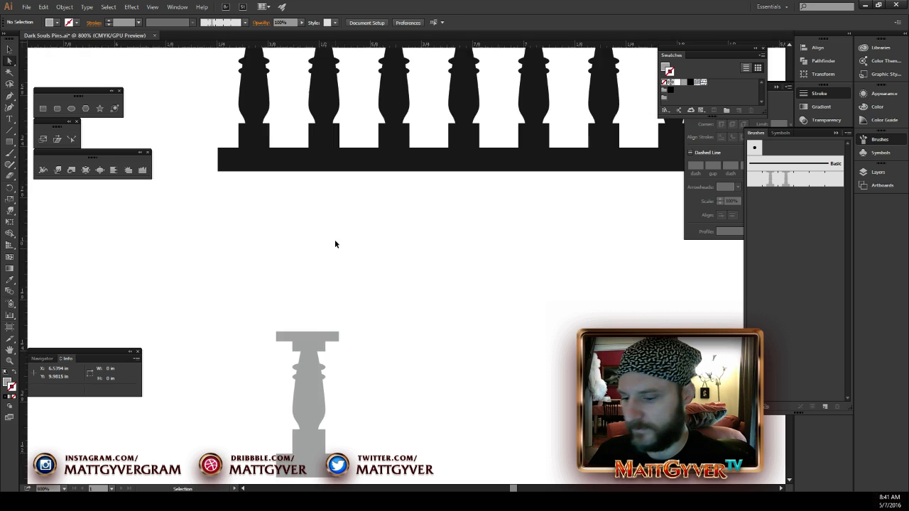
{"action": "left_click_drag", "start_coordinate": [320, 402], "coordinate": [433, 211]}
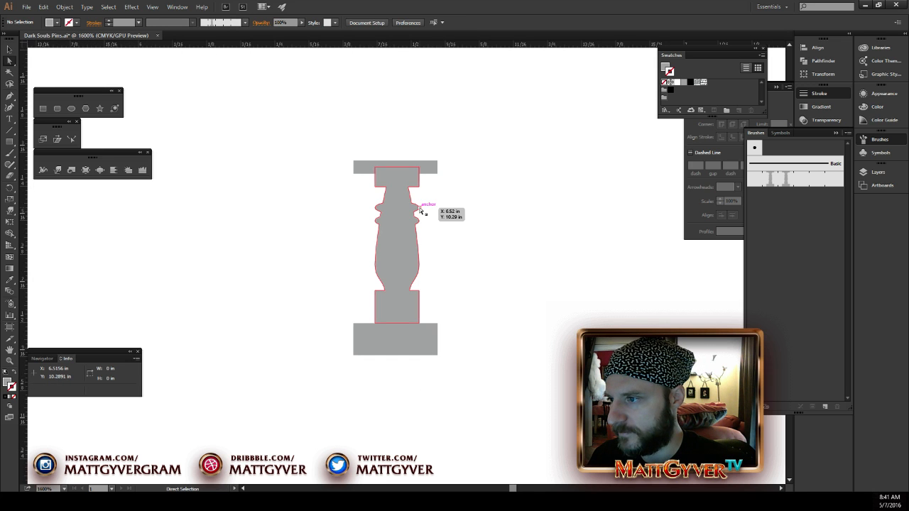
{"action": "left_click", "coordinate": [419, 207]}
{"action": "left_click", "coordinate": [419, 221], "text": "shift"}
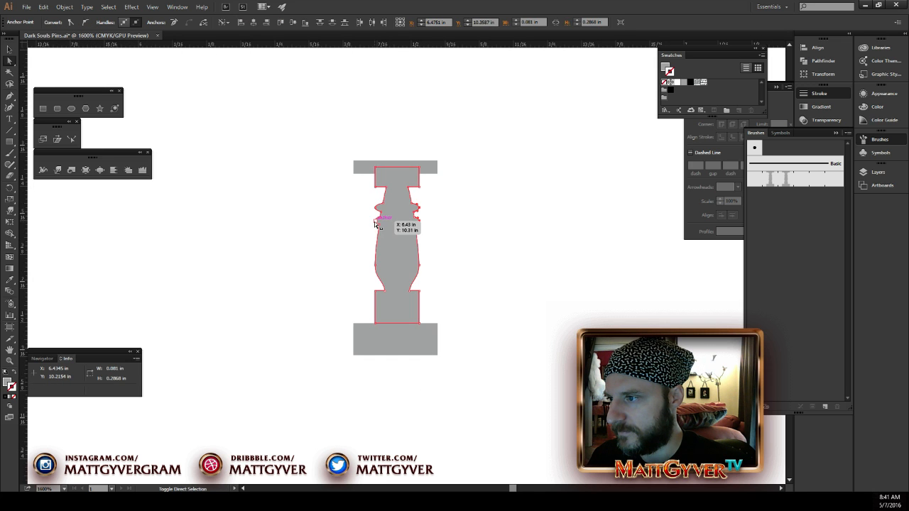
{"action": "left_click", "coordinate": [480, 246]}
{"action": "key", "text": "ctrl+minus"}
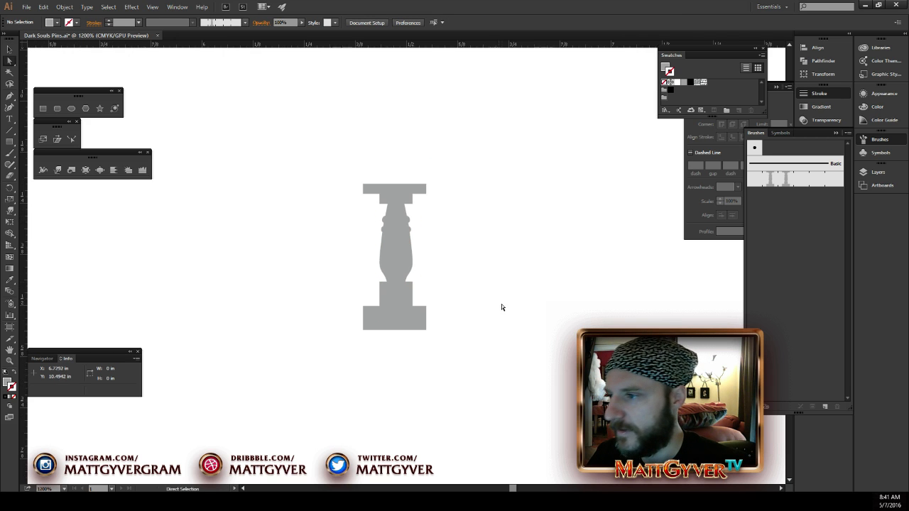
Delete the black railing line above the baluster segment
{"action": "scroll", "coordinate": [419, 287], "scroll_direction": "up", "scroll_amount": 5}
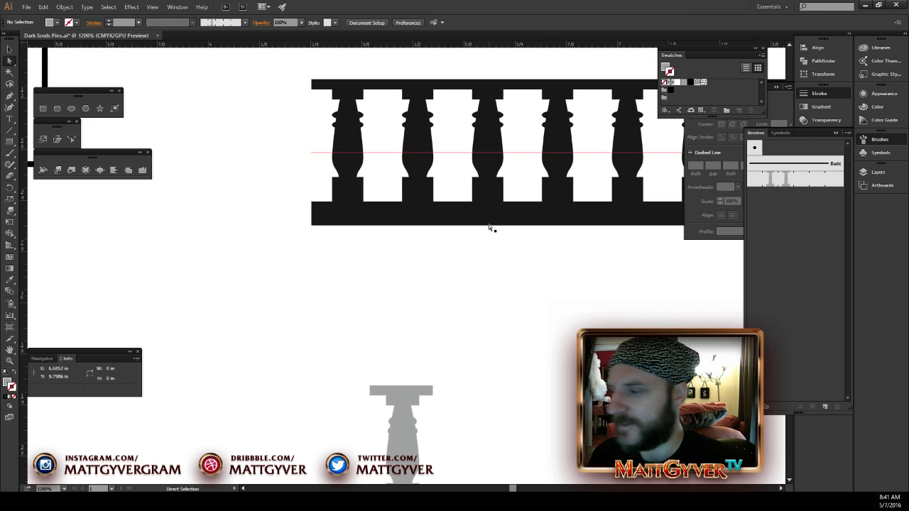
{"action": "key", "text": "v"}
{"action": "left_click", "coordinate": [548, 143]}
{"action": "key", "text": "Delete"}
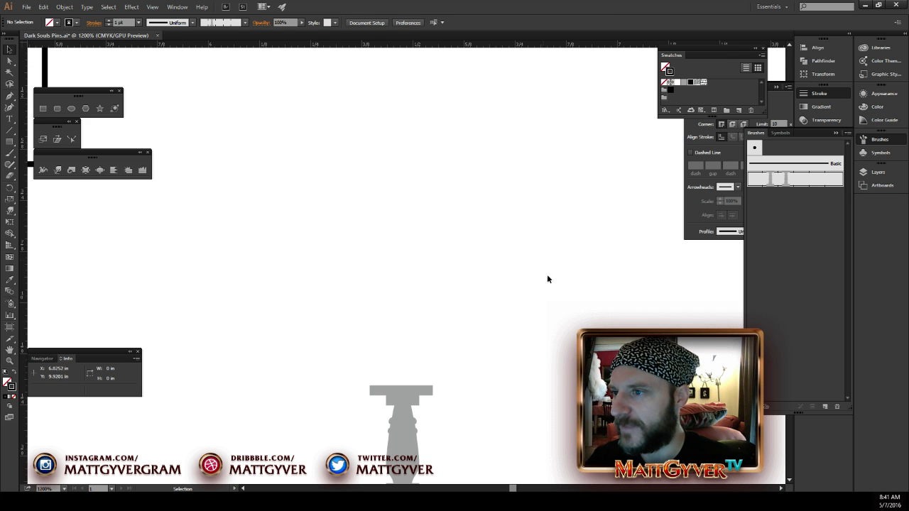
Delete the Railing pattern brush made from the old baluster artwork
{"action": "scroll", "coordinate": [542, 248], "scroll_direction": "down", "scroll_amount": 4}
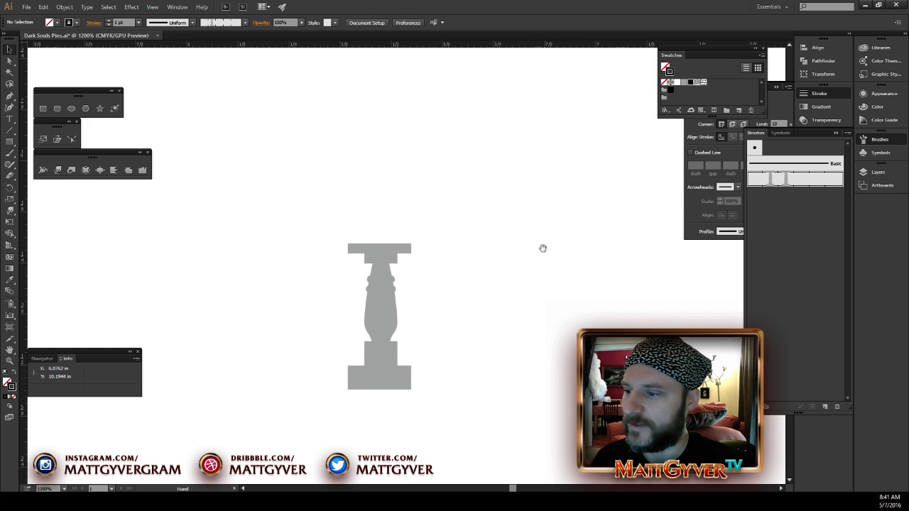
{"action": "double_click", "coordinate": [776, 182]}
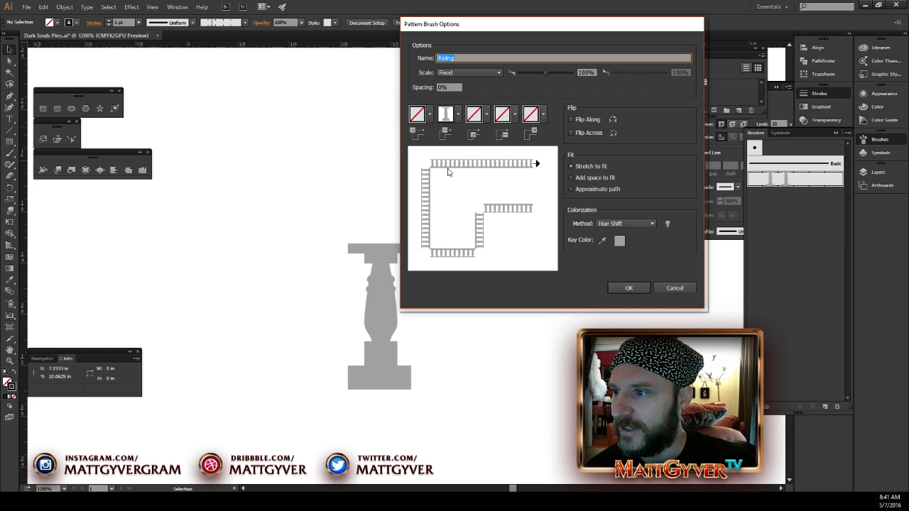
{"action": "left_click", "coordinate": [674, 288]}
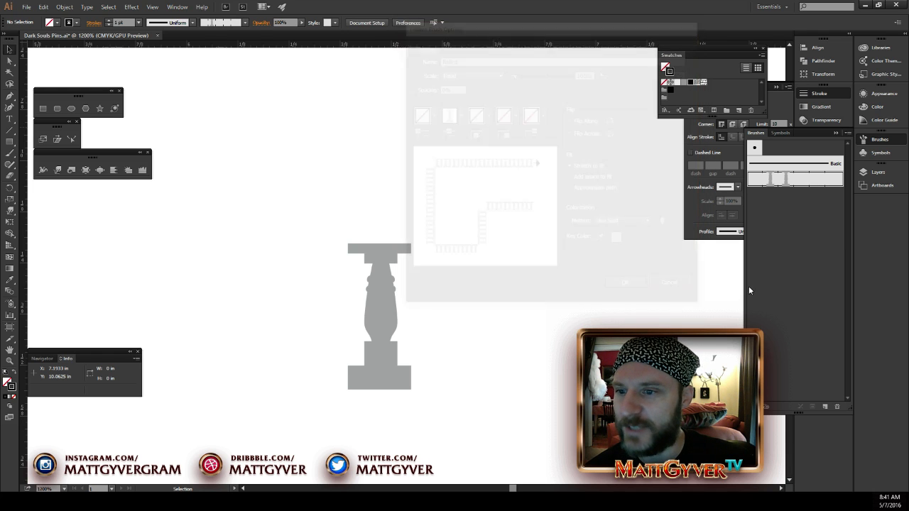
{"action": "left_click", "coordinate": [836, 407]}
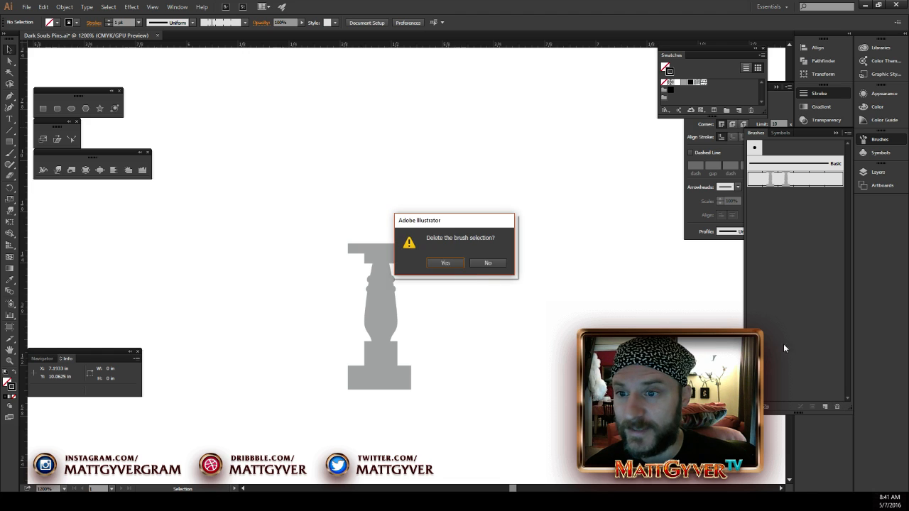
{"action": "left_click", "coordinate": [445, 263]}
Select all the shapes of the revised baluster segment
{"action": "left_click_drag", "start_coordinate": [470, 206], "coordinate": [289, 436]}
{"action": "left_click", "coordinate": [554, 342]}
{"action": "left_click_drag", "start_coordinate": [485, 216], "coordinate": [289, 454]}
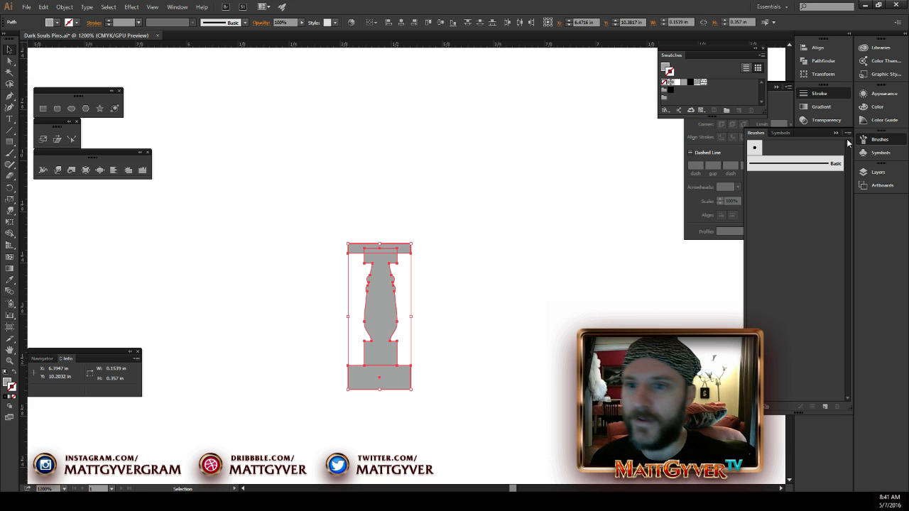
{"action": "left_click", "coordinate": [879, 140]}
{"action": "left_click", "coordinate": [880, 140]}
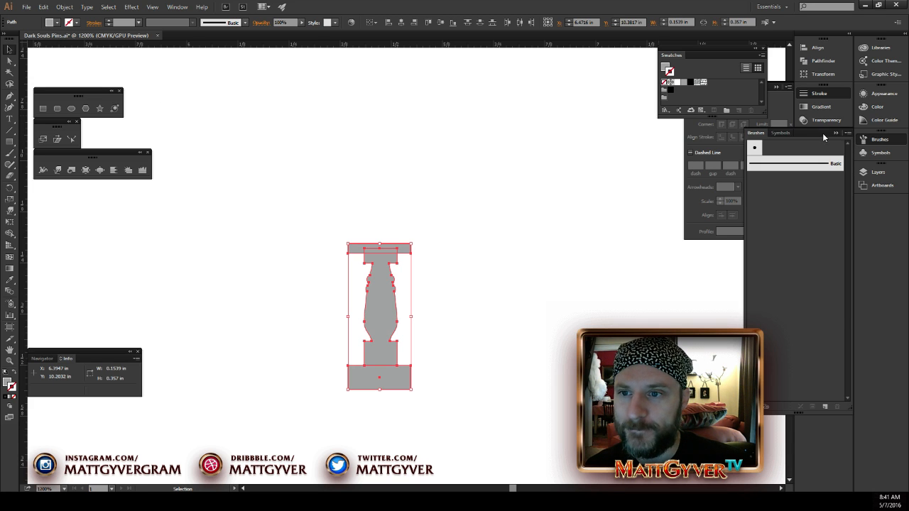
{"action": "left_click", "coordinate": [844, 131]}
{"action": "left_click", "coordinate": [763, 135]}
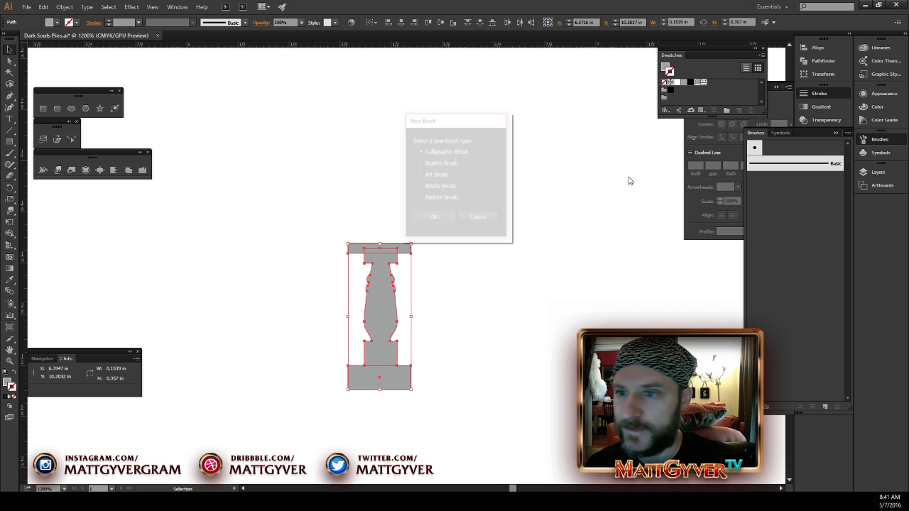
{"action": "left_click", "coordinate": [444, 199]}
{"action": "left_click", "coordinate": [444, 220]}
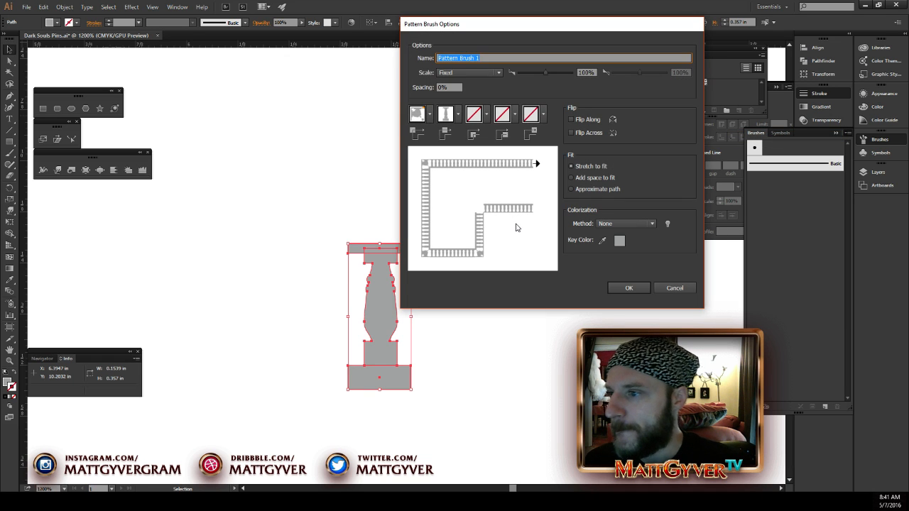
{"action": "left_click", "coordinate": [691, 290]}
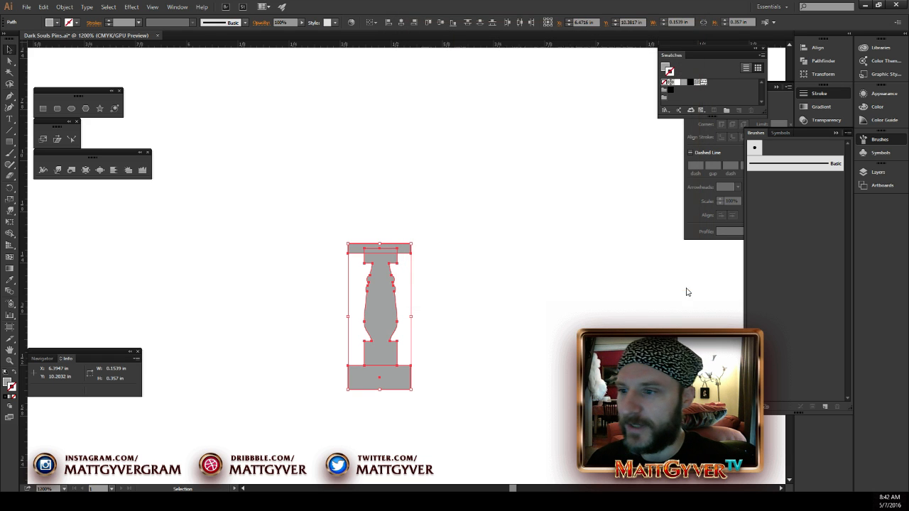
Fill the selected baluster segment with black
{"action": "left_click", "coordinate": [7, 382]}
{"action": "left_click", "coordinate": [691, 83]}
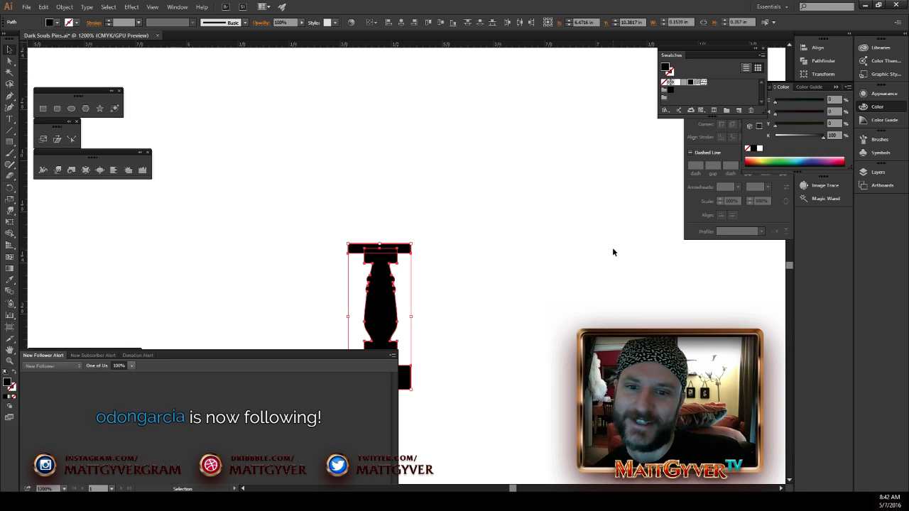
Start a new Pattern Brush from the selected black baluster segment
{"action": "left_click", "coordinate": [874, 146]}
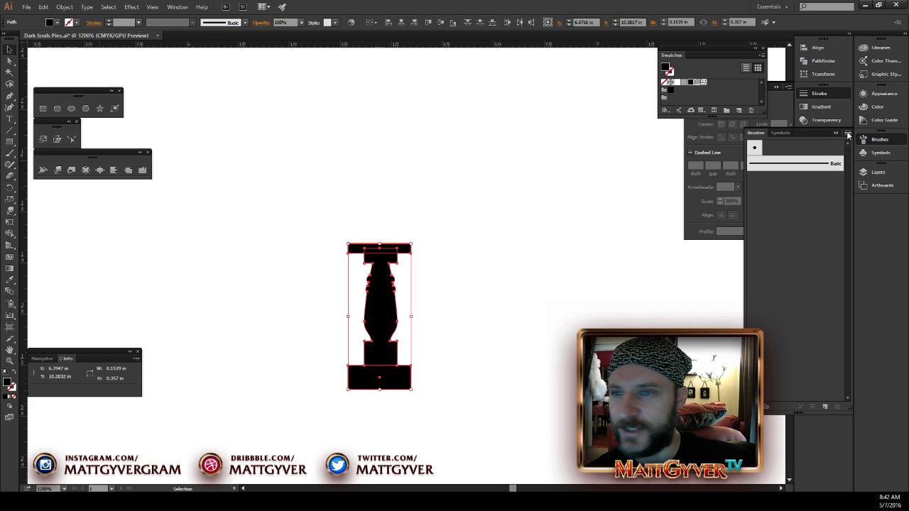
{"action": "left_click", "coordinate": [847, 134]}
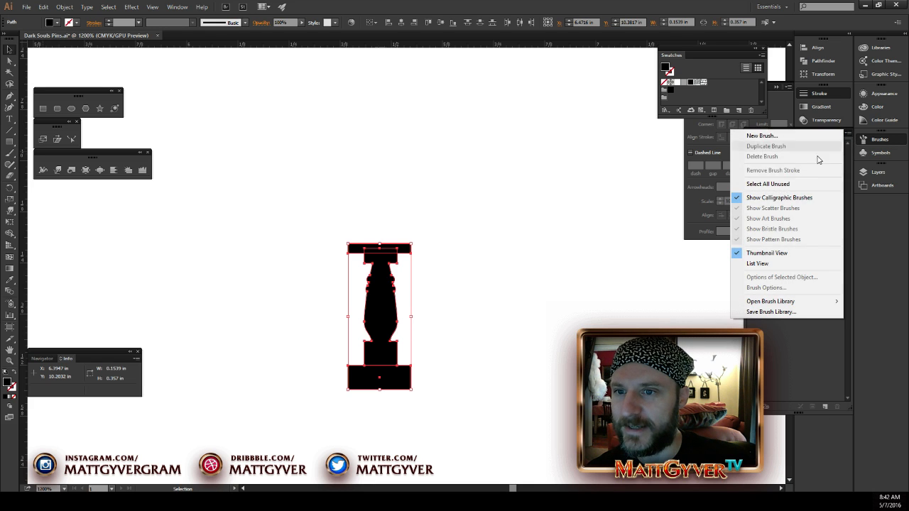
{"action": "left_click", "coordinate": [791, 135]}
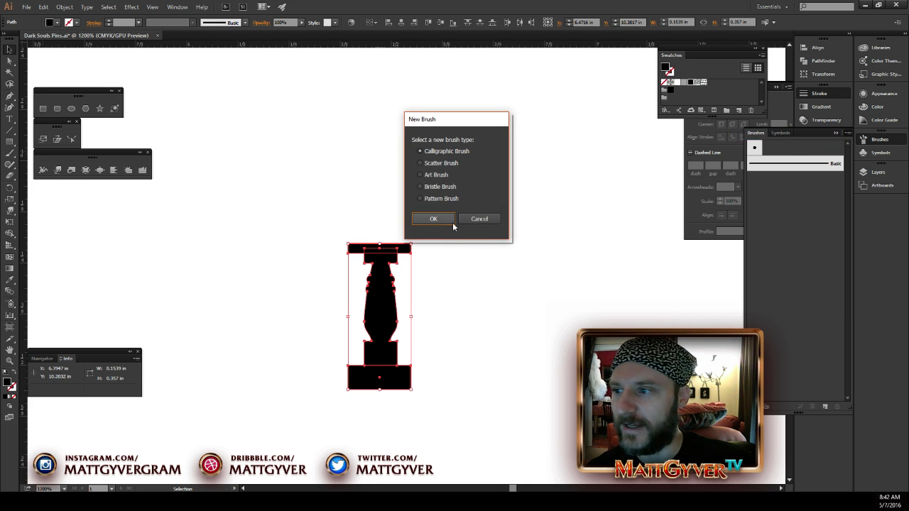
{"action": "left_click", "coordinate": [439, 200]}
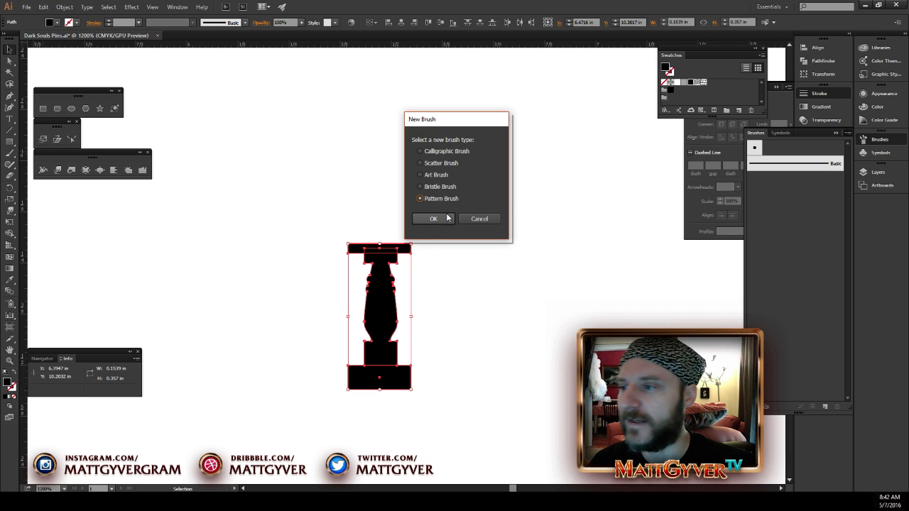
{"action": "left_click", "coordinate": [436, 219]}
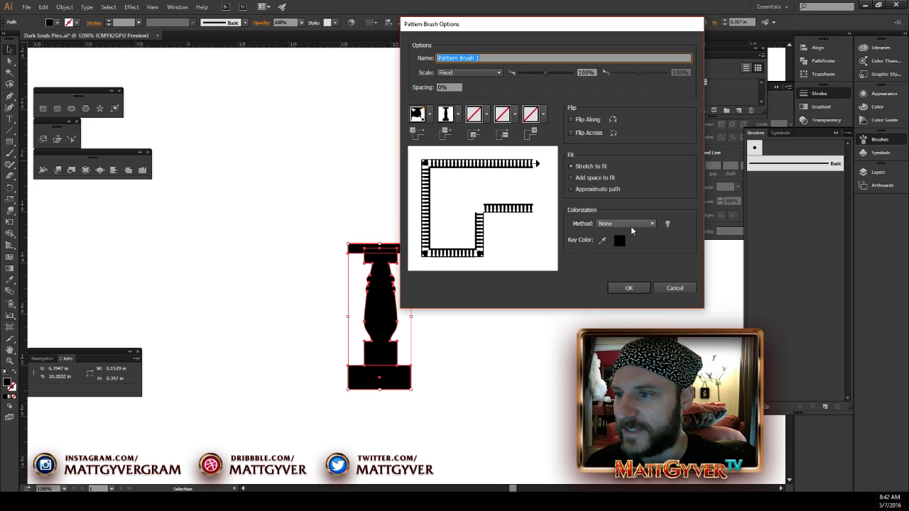
Set the pattern brush's colorization method to Tints and name it Railing
{"action": "left_click", "coordinate": [633, 226]}
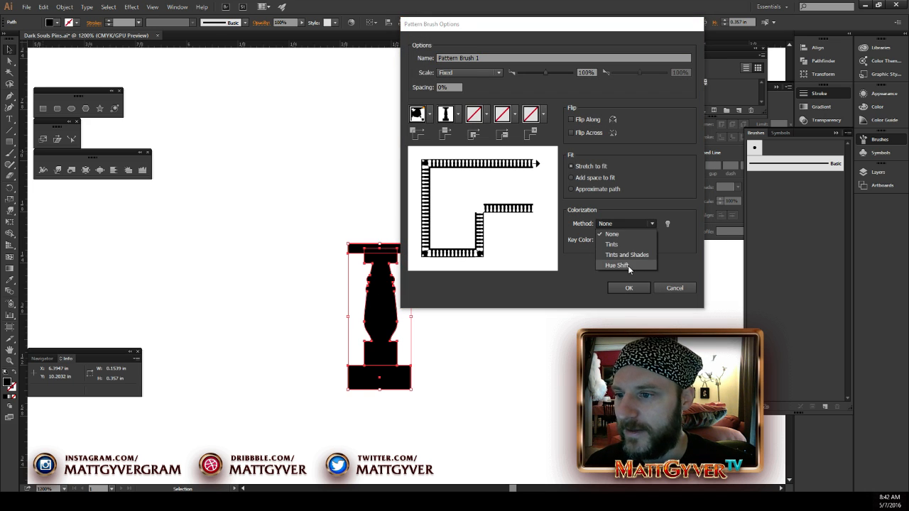
{"action": "left_click", "coordinate": [625, 244]}
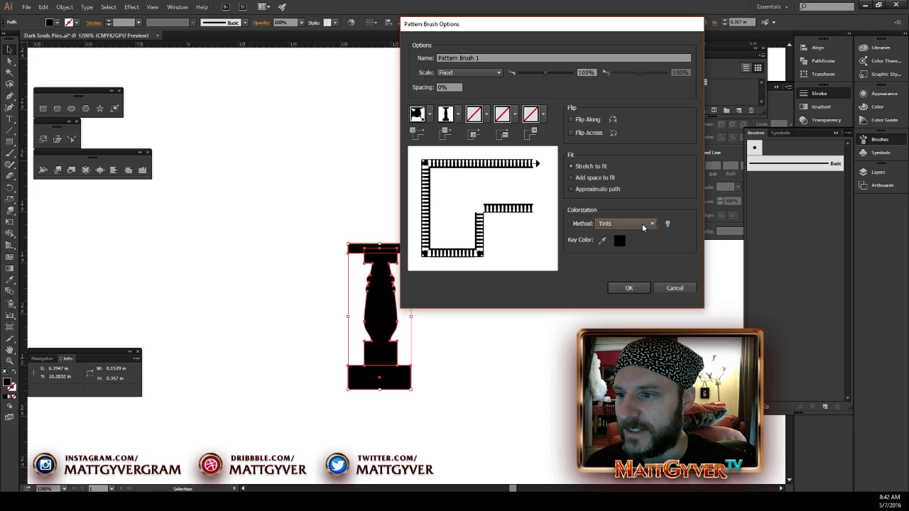
{"action": "left_click", "coordinate": [643, 226]}
{"action": "left_click", "coordinate": [619, 244]}
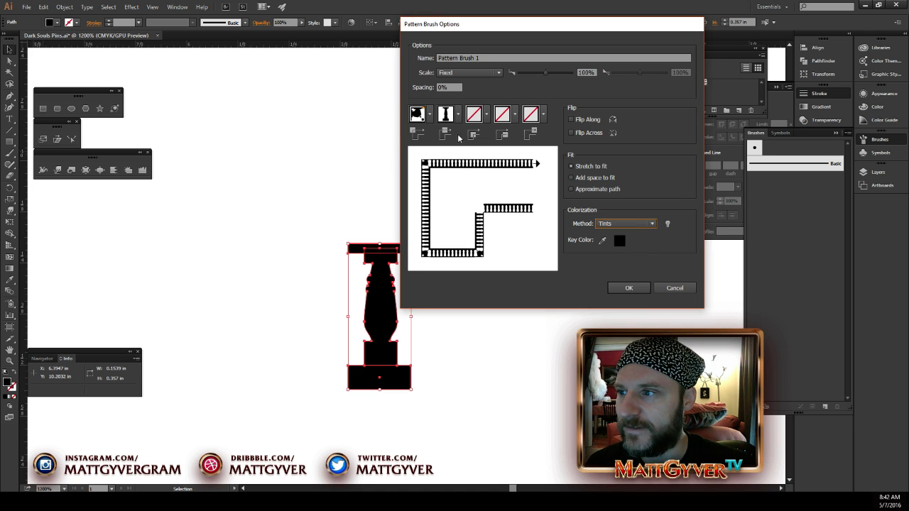
{"action": "left_click", "coordinate": [493, 57]}
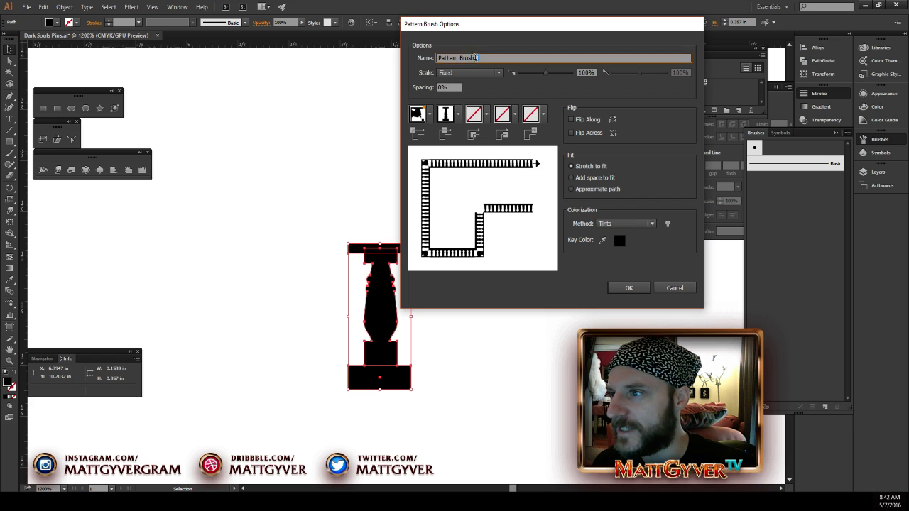
{"action": "key", "text": "ctrl+a"}
{"action": "type", "text": "R"}
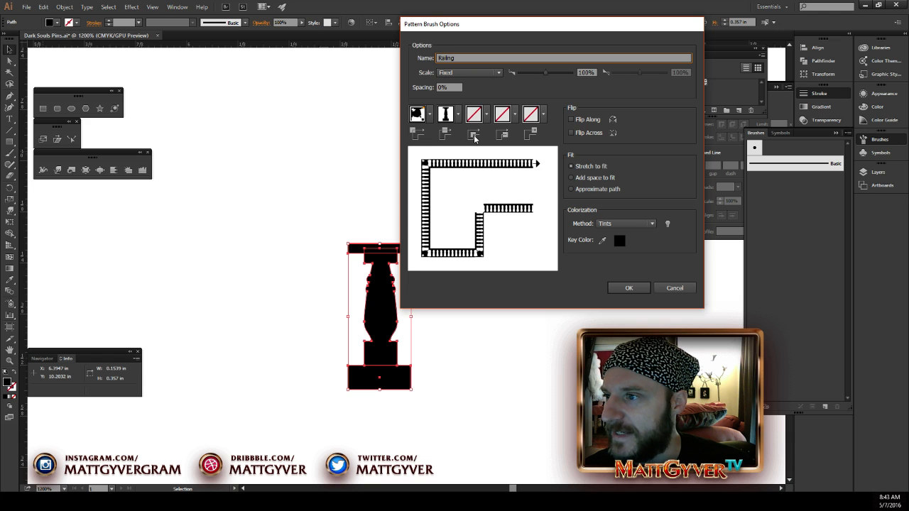
Set the brush's outer corner tile to None, use Stretch to fit, and create the brush
{"action": "left_click", "coordinate": [515, 115]}
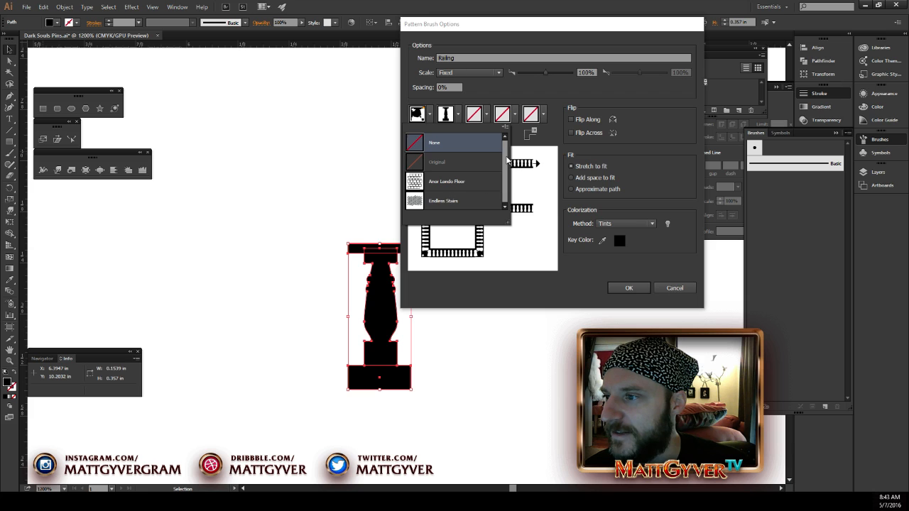
{"action": "left_click", "coordinate": [515, 91]}
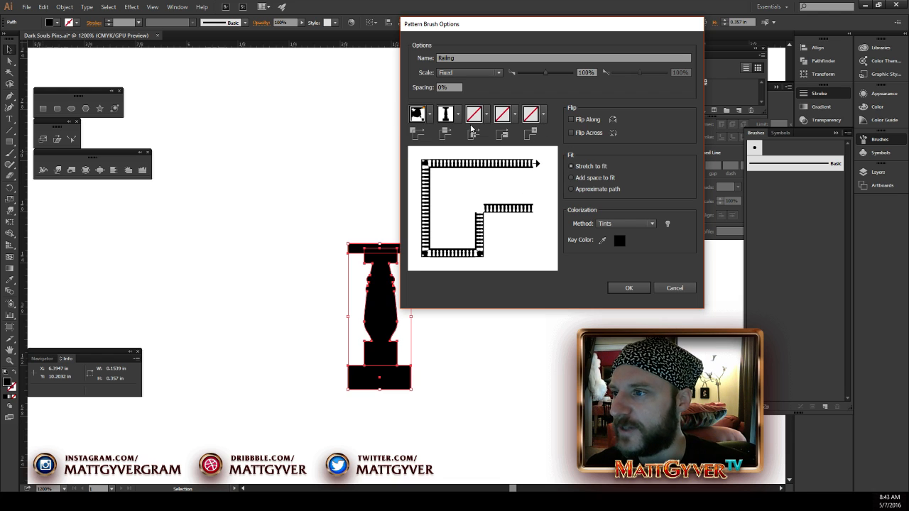
{"action": "left_click", "coordinate": [430, 116]}
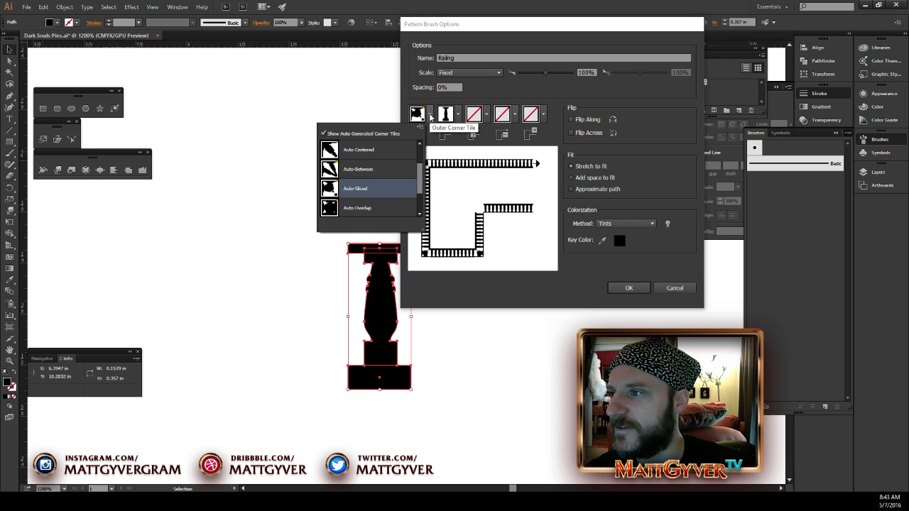
{"action": "scroll", "coordinate": [376, 155], "scroll_direction": "up", "scroll_amount": 2}
{"action": "left_click", "coordinate": [377, 154]}
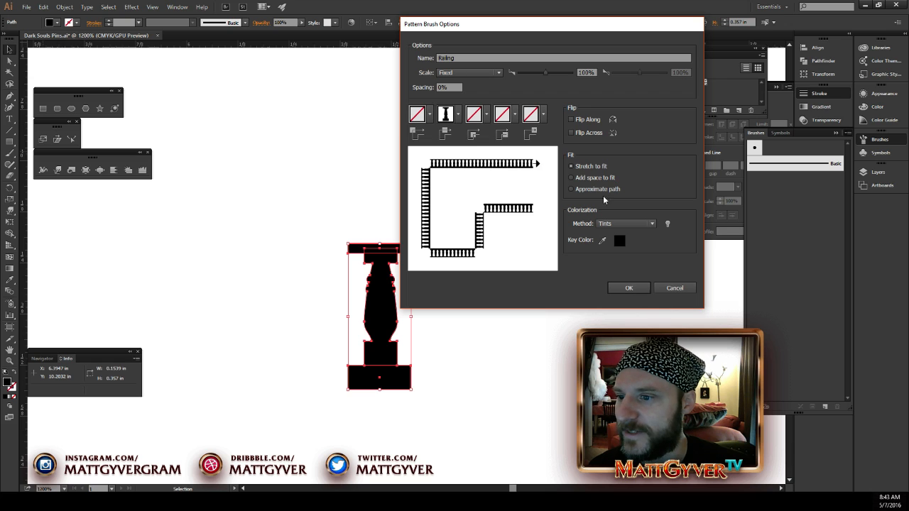
{"action": "left_click", "coordinate": [576, 177]}
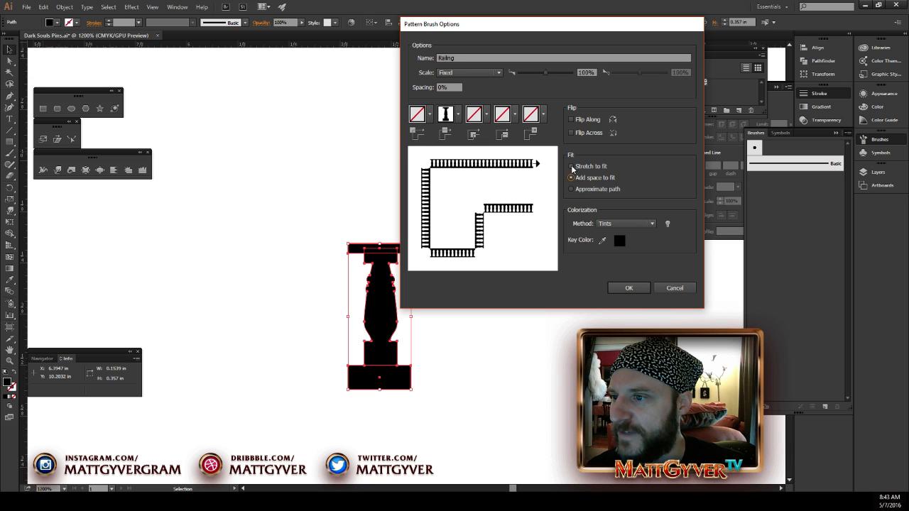
{"action": "left_click", "coordinate": [572, 167]}
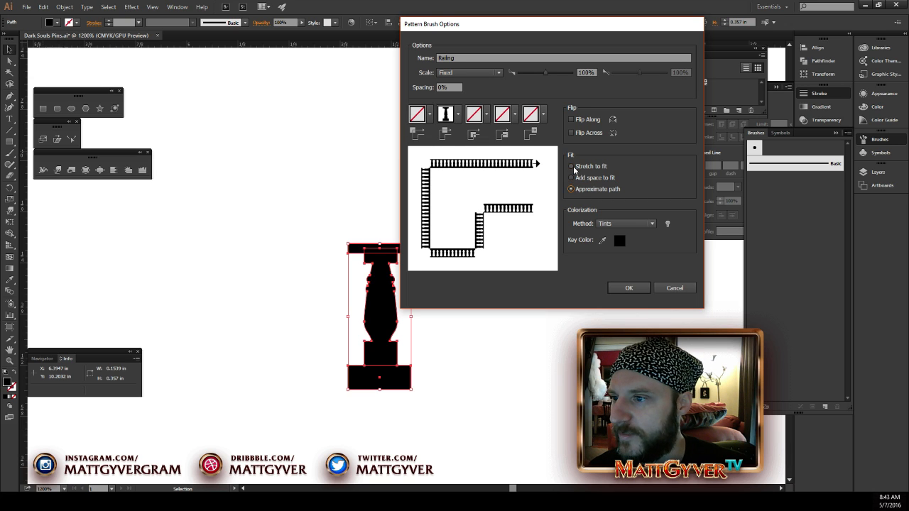
{"action": "left_click", "coordinate": [572, 167]}
{"action": "left_click", "coordinate": [629, 287]}
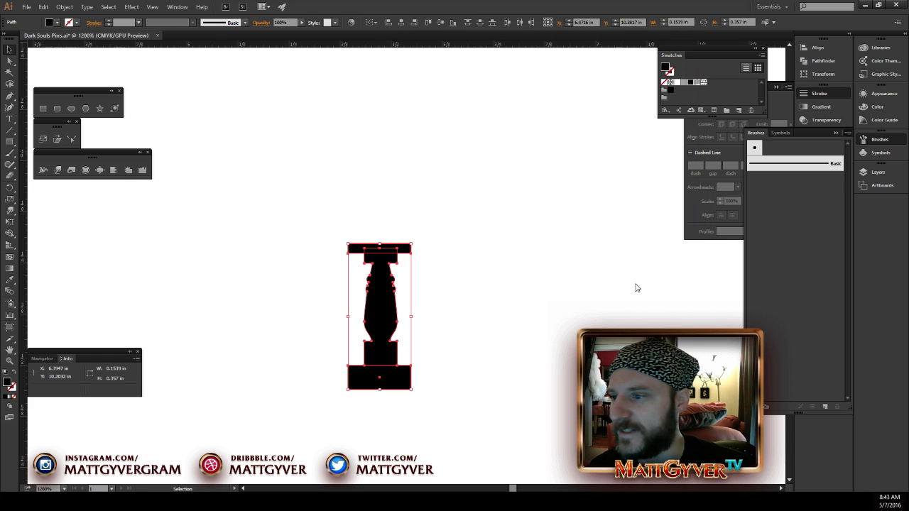
Draw a horizontal line about 2.46 in long in the empty area beside the tower and apply the new railing brush to it
{"action": "key", "text": "ctrl+shift+a"}
{"action": "key", "text": "ctrl+minus"}
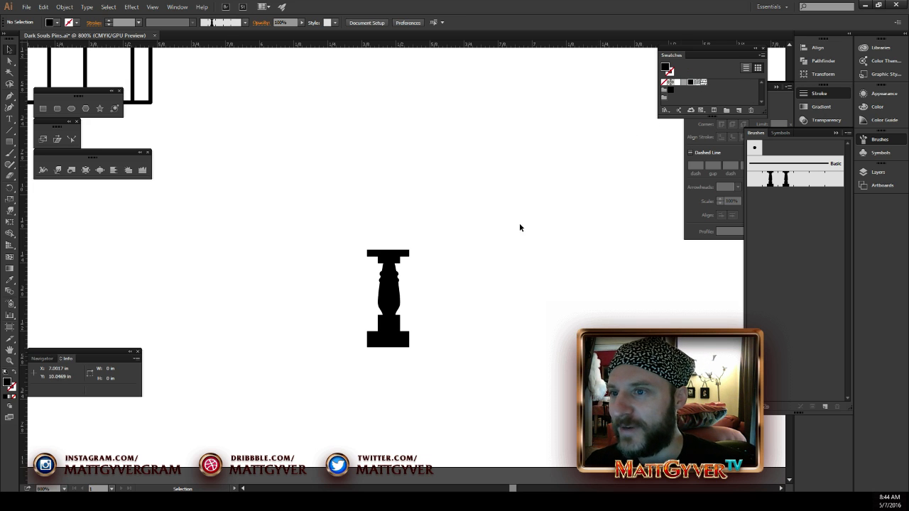
{"action": "key", "text": "ctrl+minus"}
{"action": "key", "text": "ctrl+minus"}
{"action": "left_click_drag", "start_coordinate": [561, 186], "coordinate": [547, 203]}
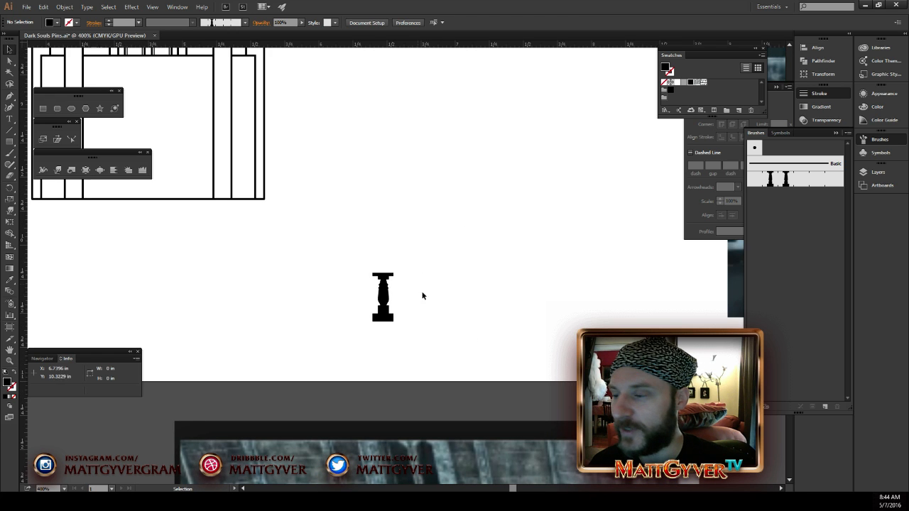
{"action": "left_click_drag", "start_coordinate": [435, 250], "coordinate": [346, 344]}
{"action": "left_click", "coordinate": [280, 199]}
{"action": "left_click_drag", "start_coordinate": [201, 246], "coordinate": [191, 285]}
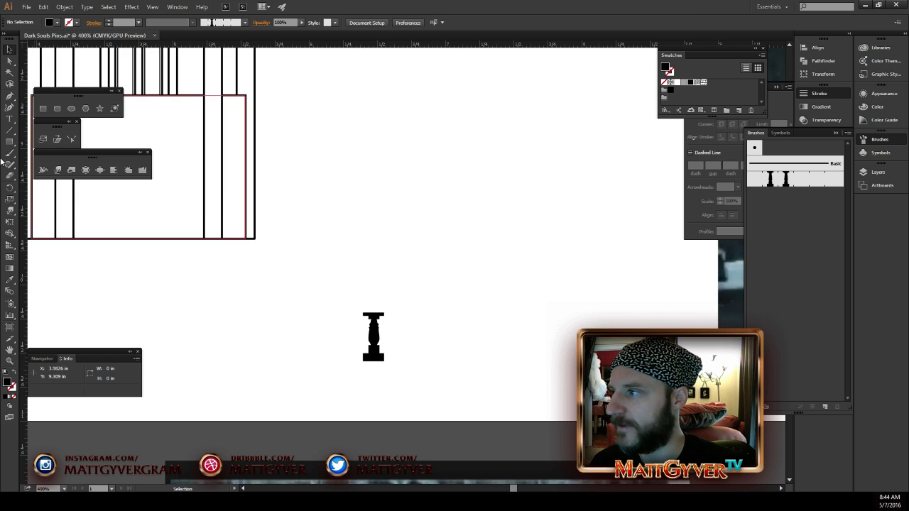
{"action": "left_click", "coordinate": [8, 132]}
{"action": "left_click_drag", "start_coordinate": [289, 138], "coordinate": [625, 139]}
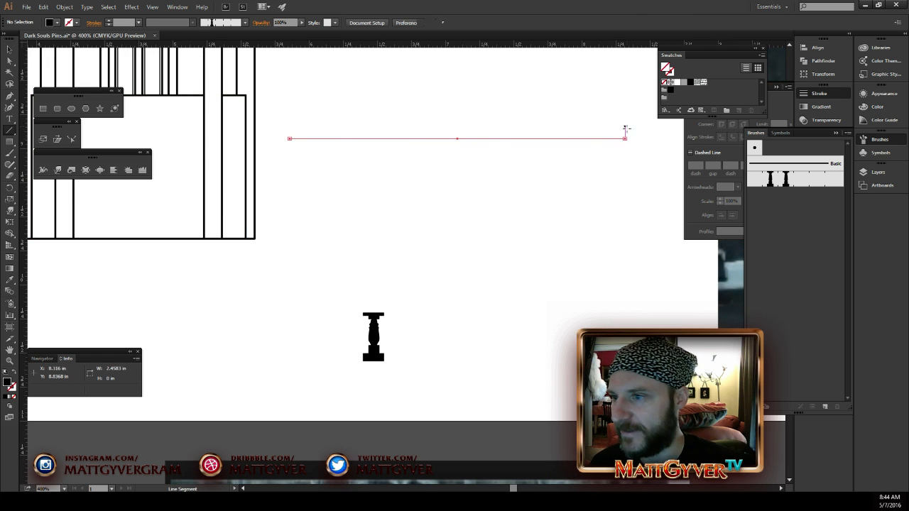
{"action": "left_click", "coordinate": [800, 183]}
{"action": "scroll", "coordinate": [459, 212], "scroll_direction": "up", "scroll_amount": 2}
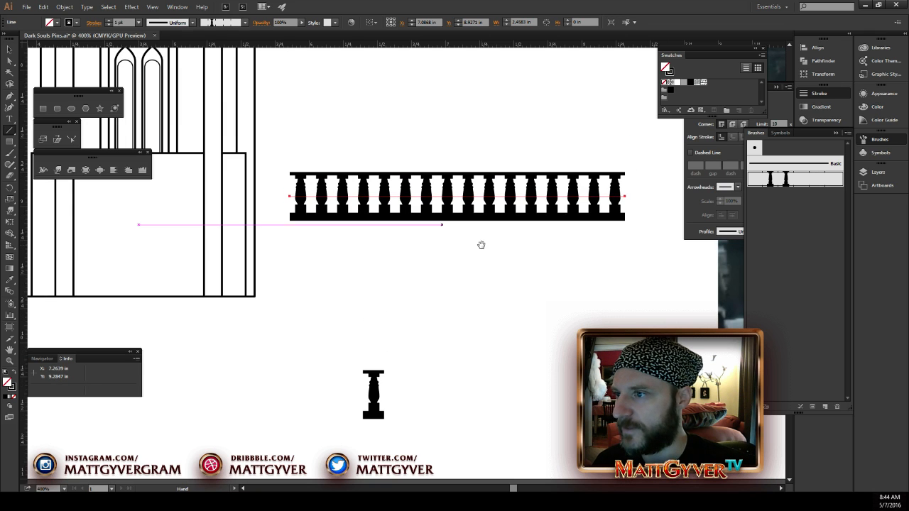
Set the railing line's stroke weight to 0.5 pt
{"action": "key", "text": "v"}
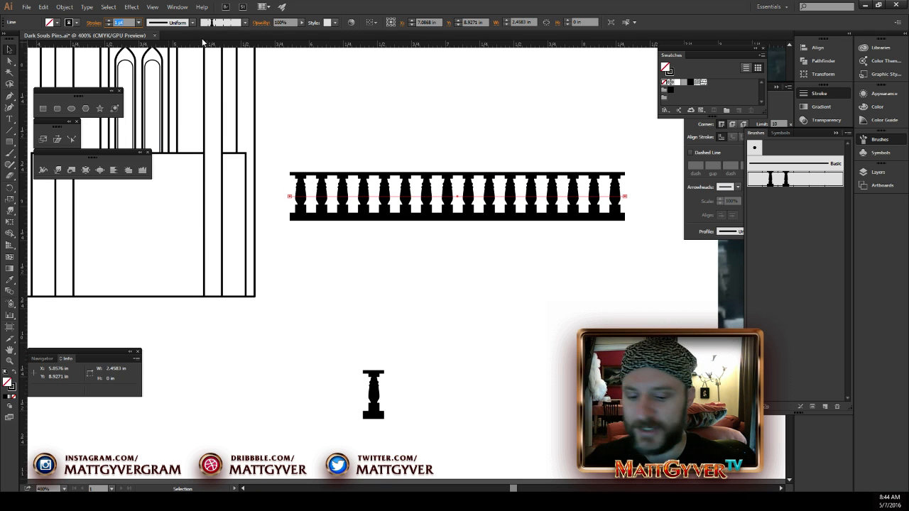
{"action": "type", "text": "0.5"}
{"action": "key", "text": "Return"}
{"action": "left_click", "coordinate": [473, 182]}
{"action": "scroll", "coordinate": [469, 228], "scroll_direction": "up", "scroll_amount": 3}
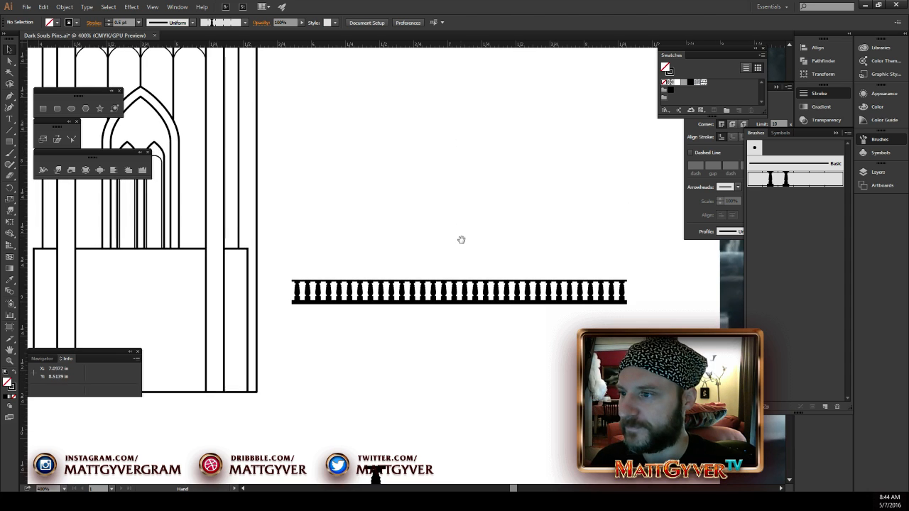
Move the railing line onto the tower's balcony ledge against the column and shorten it to about 1.67 in, ending at the ledge's outer edge
{"action": "key", "text": "ctrl+minus"}
{"action": "left_click_drag", "start_coordinate": [495, 232], "coordinate": [524, 338]}
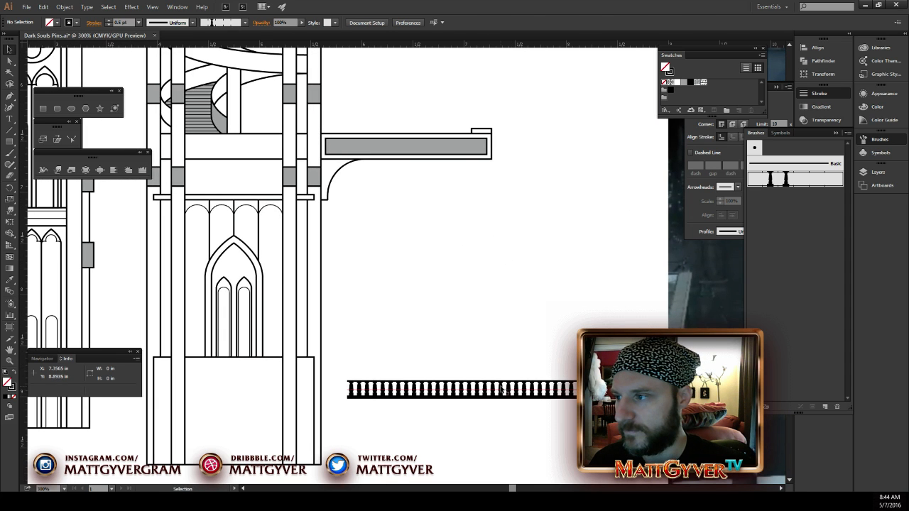
{"action": "left_click_drag", "start_coordinate": [527, 395], "coordinate": [533, 130]}
{"action": "key", "text": "Left"}
{"action": "key", "text": "Left"}
{"action": "key", "text": "Left"}
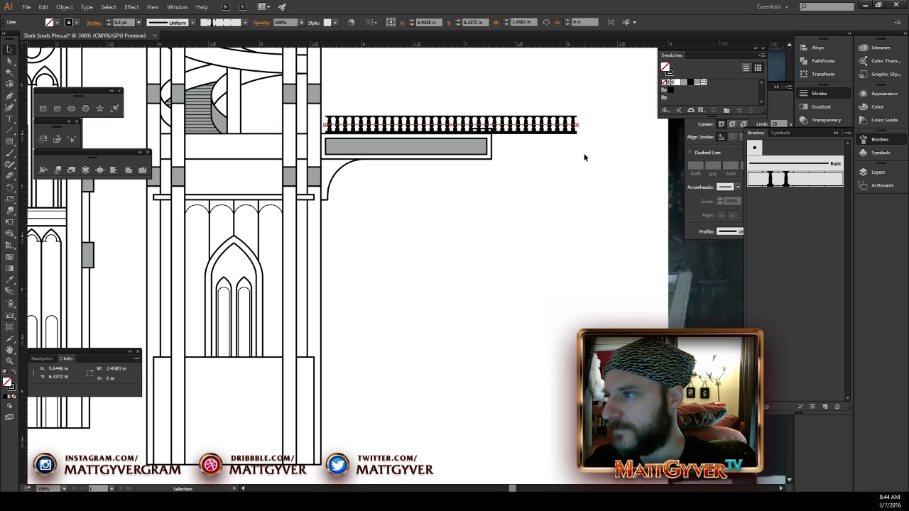
{"action": "key", "text": "Left"}
{"action": "key", "text": "Left"}
{"action": "key", "text": "Left"}
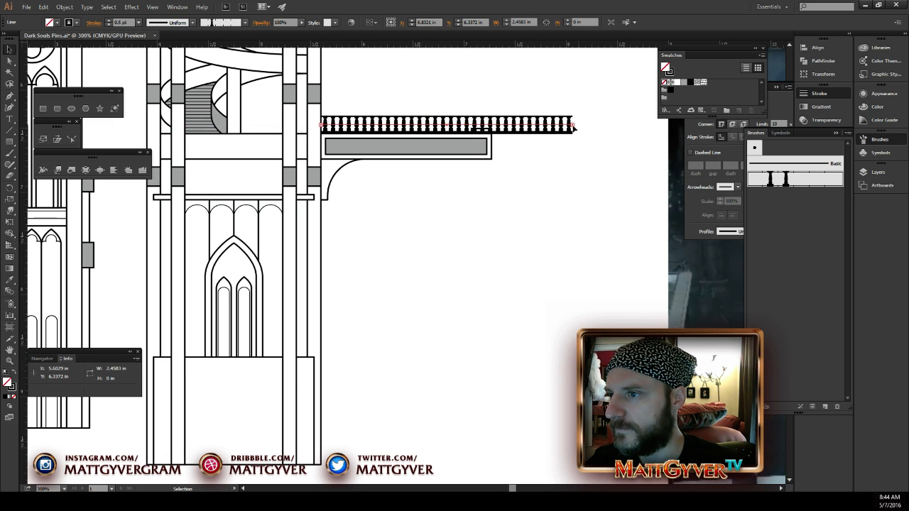
{"action": "left_click_drag", "start_coordinate": [574, 127], "coordinate": [492, 126]}
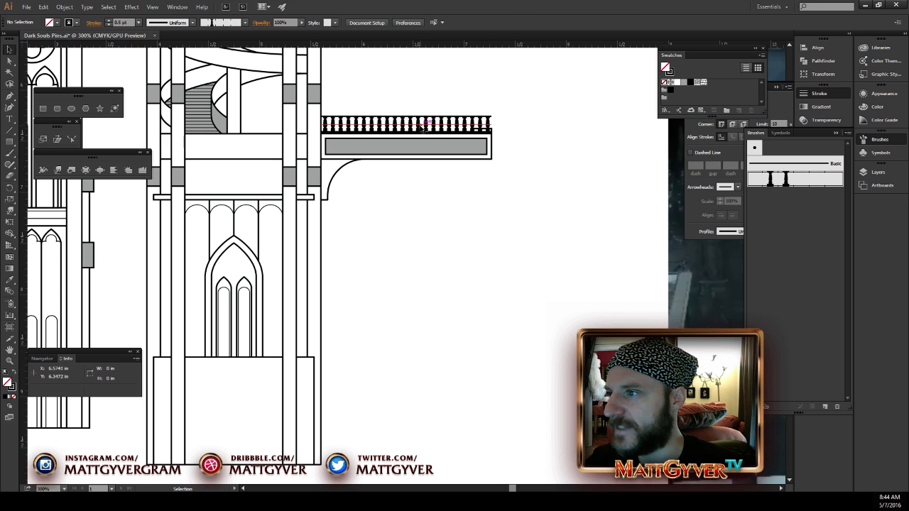
Set the railing's stroke weight to 0.25 pt and lower it to rest on the balcony ledge
{"action": "left_click_drag", "start_coordinate": [128, 23], "coordinate": [77, 19]}
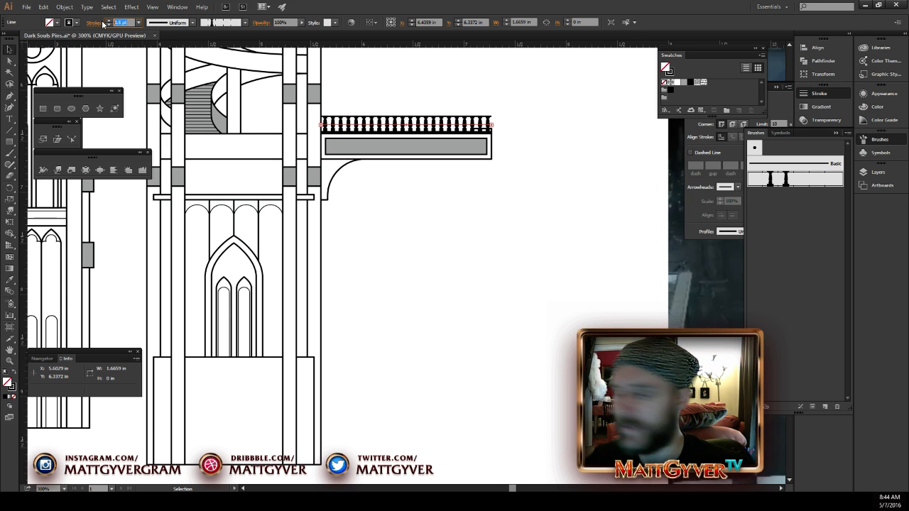
{"action": "type", "text": "0.25"}
{"action": "key", "text": "Return"}
{"action": "left_click", "coordinate": [459, 171]}
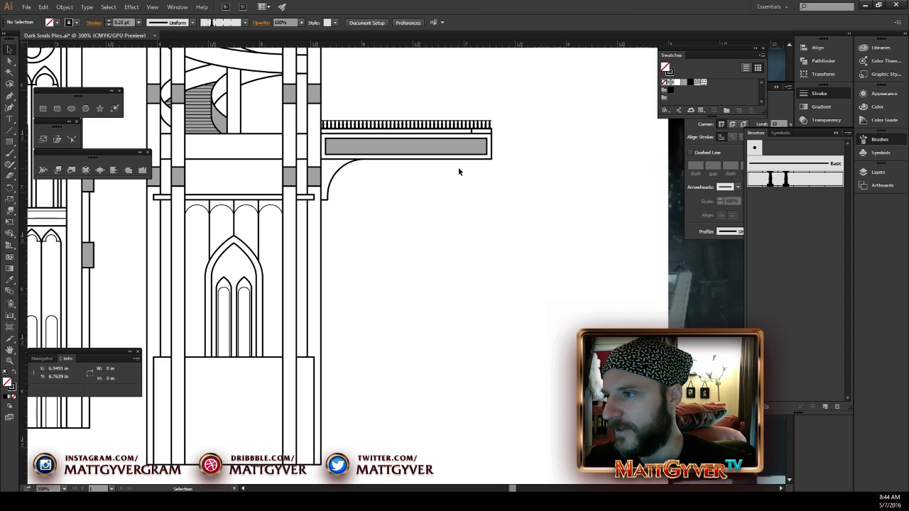
{"action": "left_click_drag", "start_coordinate": [428, 127], "coordinate": [429, 132]}
{"action": "left_click", "coordinate": [516, 229]}
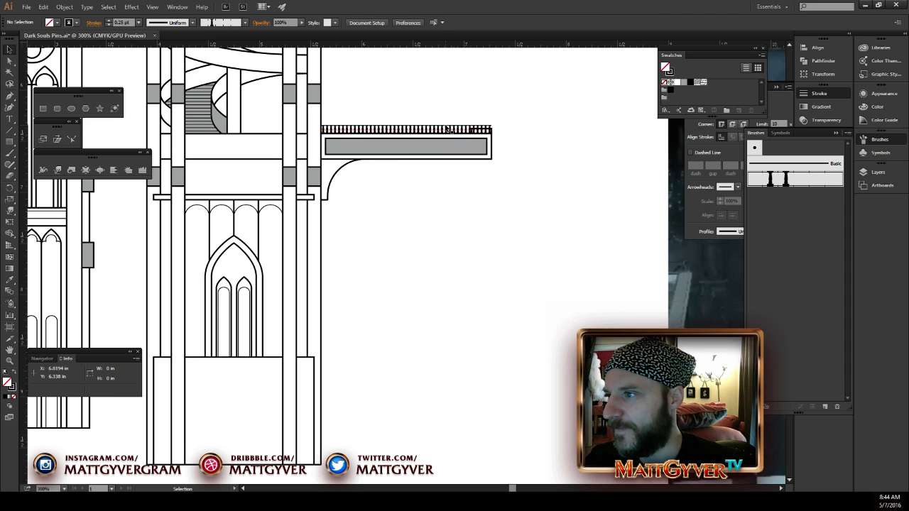
Move the railing line off the balcony ledge into the empty space above and lower its outer end so it slopes, about 1.74 in wide
{"action": "left_click_drag", "start_coordinate": [423, 234], "coordinate": [491, 351]}
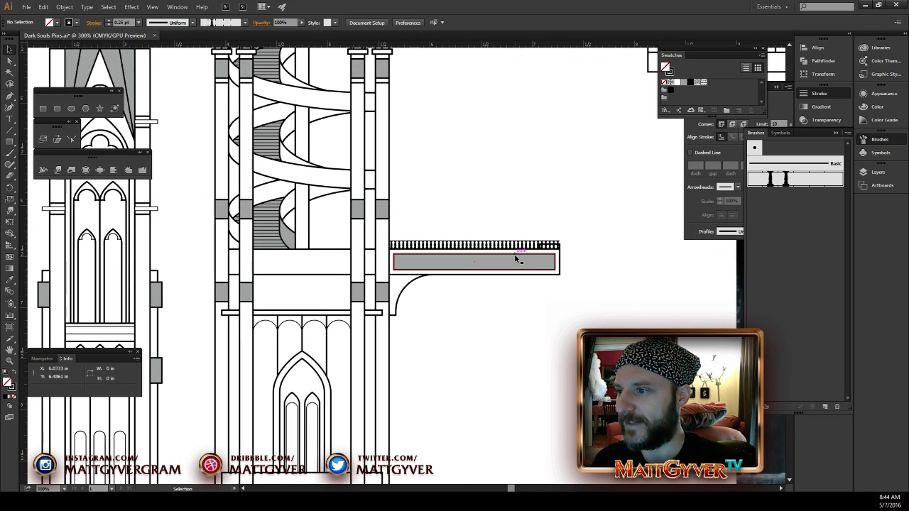
{"action": "left_click_drag", "start_coordinate": [507, 245], "coordinate": [544, 163]}
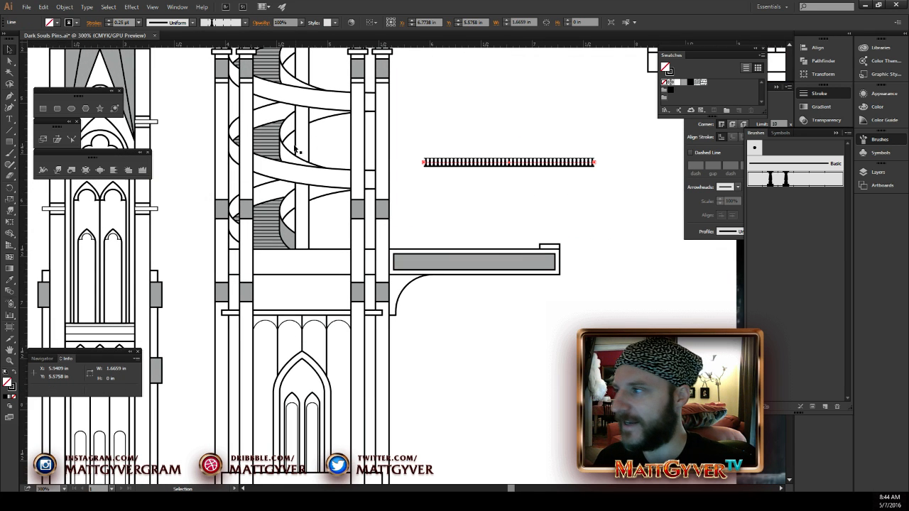
{"action": "key", "text": "shift+c"}
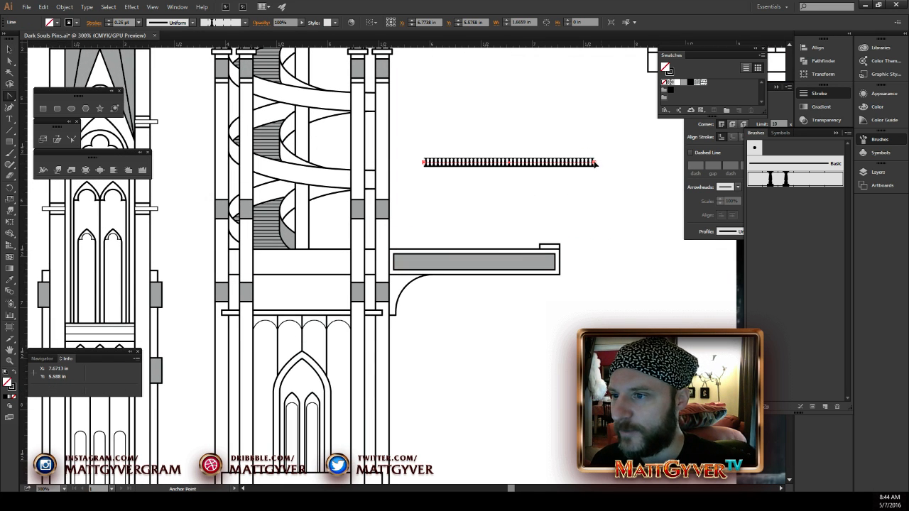
{"action": "left_click_drag", "start_coordinate": [595, 163], "coordinate": [602, 182]}
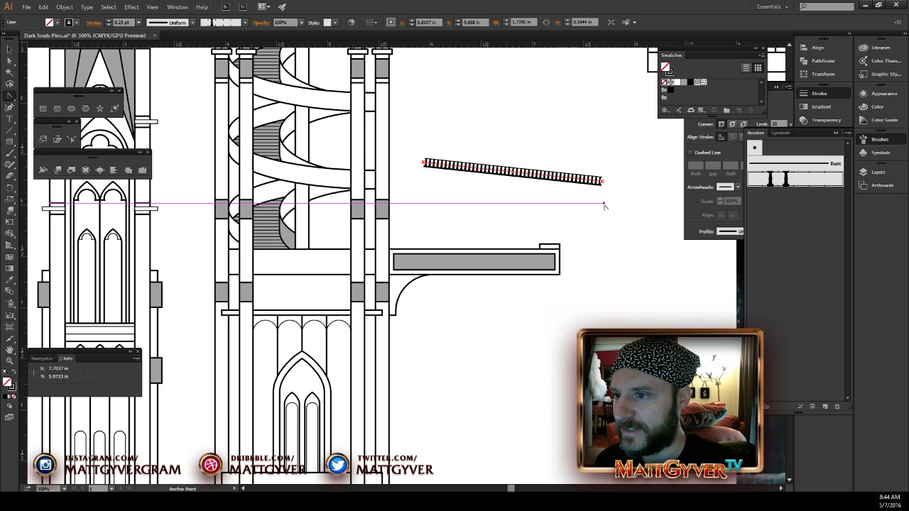
Draw a shallow arched path about 2.07 in wide above the sloped railing with the Pen tool and apply the railing brush to it
{"action": "key", "text": "p"}
{"action": "left_click", "coordinate": [424, 115]}
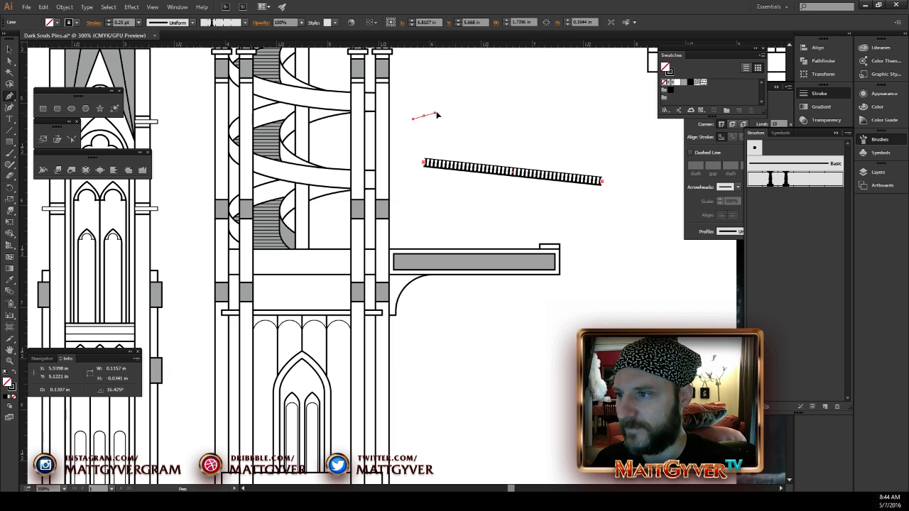
{"action": "left_click_drag", "start_coordinate": [636, 123], "coordinate": [685, 143]}
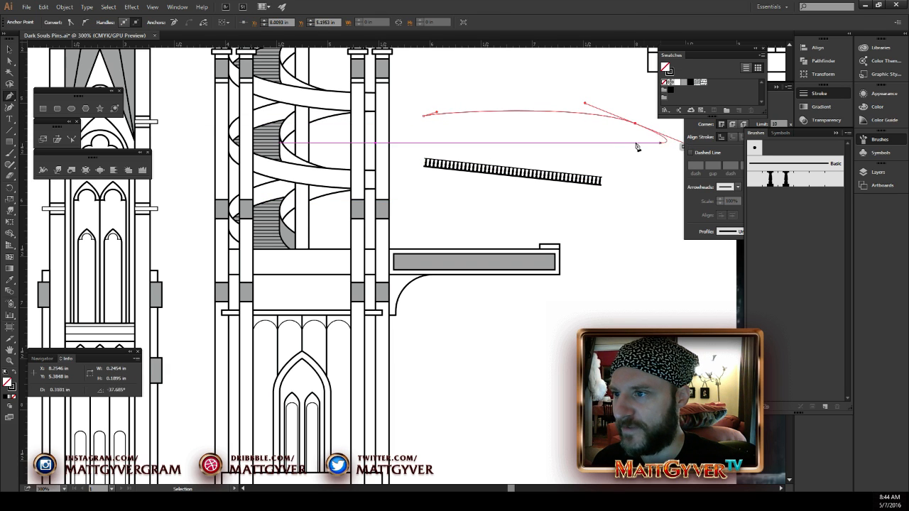
{"action": "key", "text": "v"}
{"action": "left_click", "coordinate": [655, 167]}
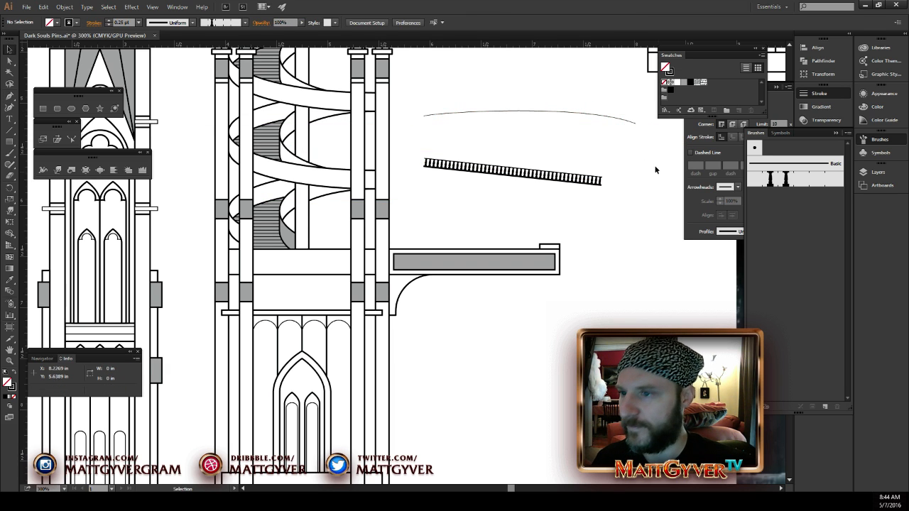
{"action": "left_click_drag", "start_coordinate": [622, 98], "coordinate": [585, 135]}
{"action": "left_click", "coordinate": [791, 181]}
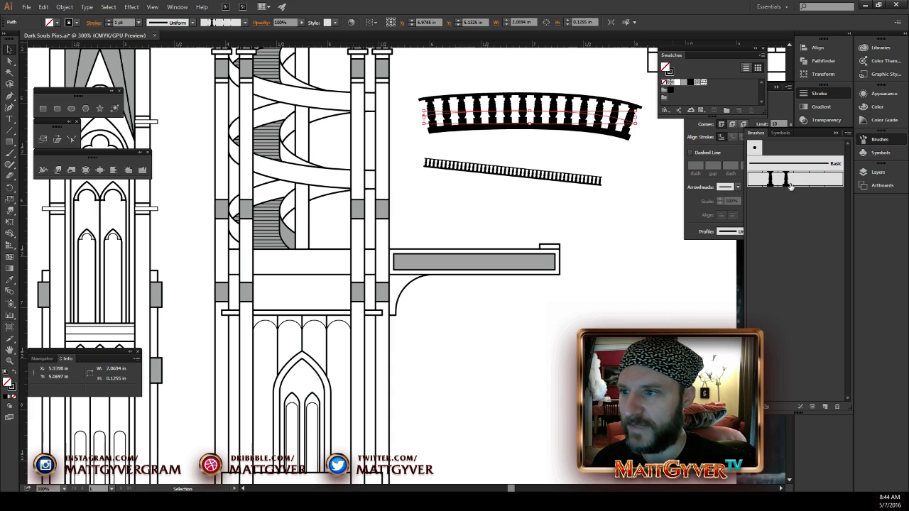
Transform the arched railing into a tighter, slightly rotated arc about 0.89 in wide and 0.32 in high
{"action": "left_click", "coordinate": [663, 178]}
{"action": "left_click", "coordinate": [612, 115]}
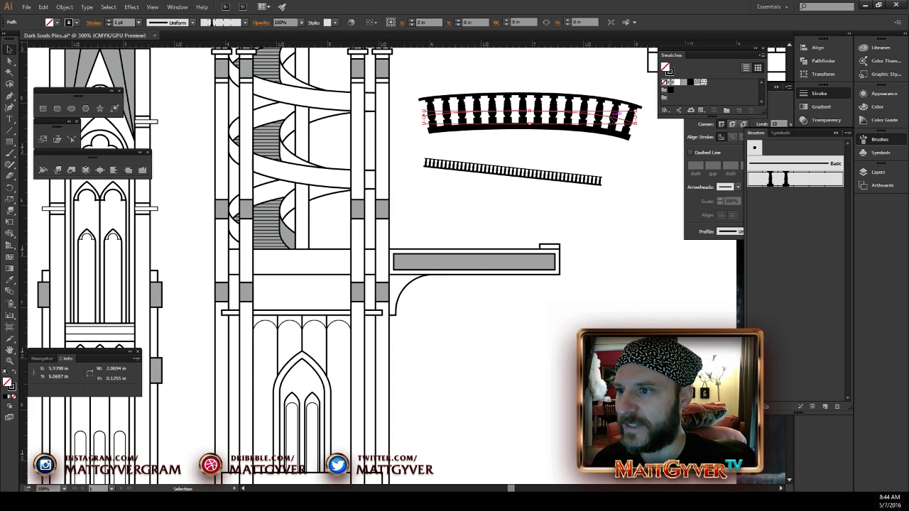
{"action": "mouse_move", "coordinate": [636, 127]}
{"action": "left_mouse_down"}
{"action": "mouse_move", "coordinate": [597, 147]}
{"action": "mouse_move", "coordinate": [526, 145]}
{"action": "mouse_move", "coordinate": [560, 114]}
{"action": "mouse_move", "coordinate": [608, 138]}
{"action": "mouse_move", "coordinate": [594, 132]}
{"action": "mouse_move", "coordinate": [604, 139]}
{"action": "mouse_move", "coordinate": [572, 142]}
{"action": "mouse_move", "coordinate": [573, 130]}
{"action": "mouse_move", "coordinate": [589, 149]}
{"action": "mouse_move", "coordinate": [573, 216]}
{"action": "left_mouse_up"}
{"action": "left_click", "coordinate": [615, 148]}
{"action": "key", "text": "space"}
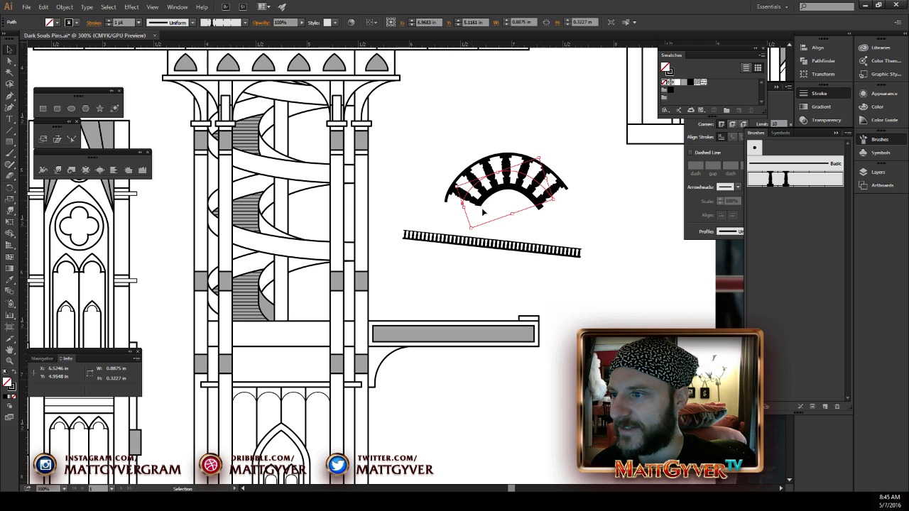
Draw a circle about 1.19 in across in the empty area below the balcony and apply the railing brush to it
{"action": "left_click", "coordinate": [71, 108]}
{"action": "key", "text": "space"}
{"action": "left_click_drag", "start_coordinate": [528, 341], "coordinate": [367, 191]}
{"action": "left_click_drag", "start_coordinate": [463, 275], "coordinate": [342, 395]}
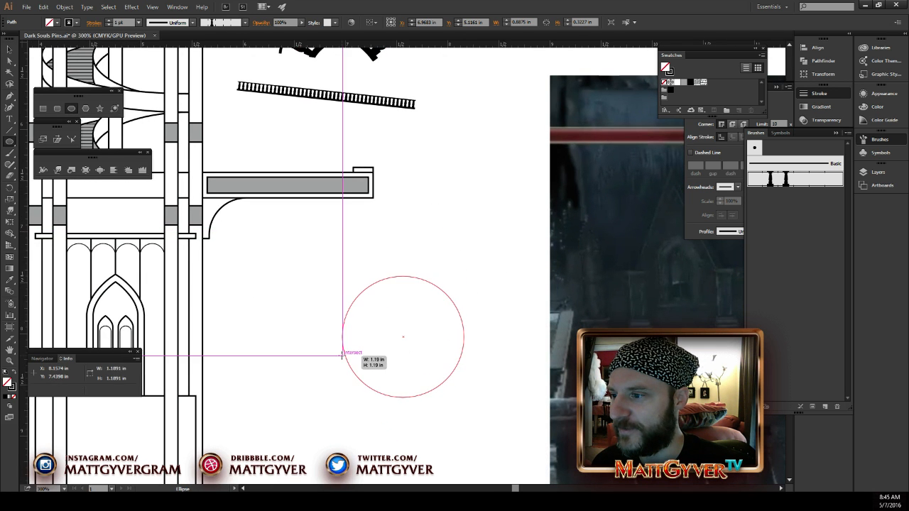
{"action": "key", "text": "space"}
{"action": "left_click_drag", "start_coordinate": [425, 358], "coordinate": [460, 373]}
{"action": "key", "text": "v"}
{"action": "left_click", "coordinate": [786, 177]}
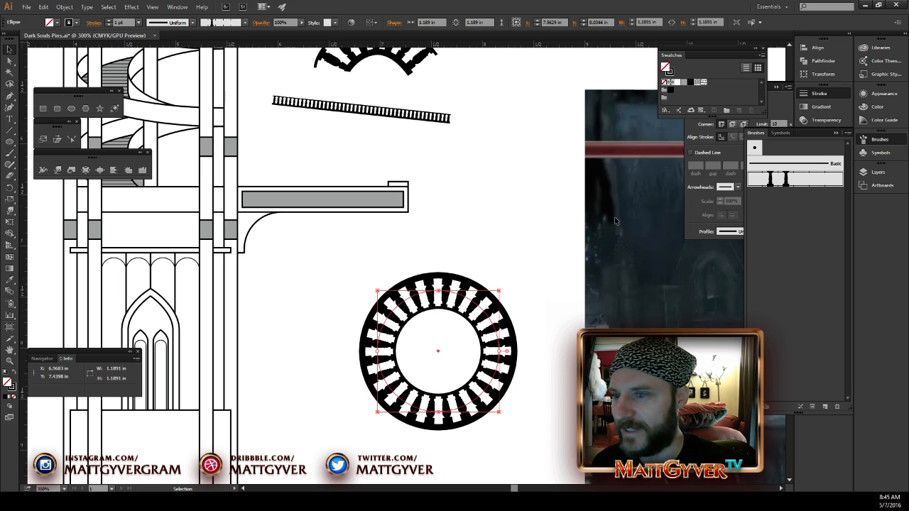
Scale the railing circle down to about 0.75 in across and set its stroke weight to 0.5 pt
{"action": "key", "text": "space"}
{"action": "mouse_move", "coordinate": [526, 273]}
{"action": "left_mouse_down"}
{"action": "mouse_move", "coordinate": [561, 202]}
{"action": "mouse_move", "coordinate": [517, 235]}
{"action": "left_mouse_up"}
{"action": "left_click", "coordinate": [554, 208]}
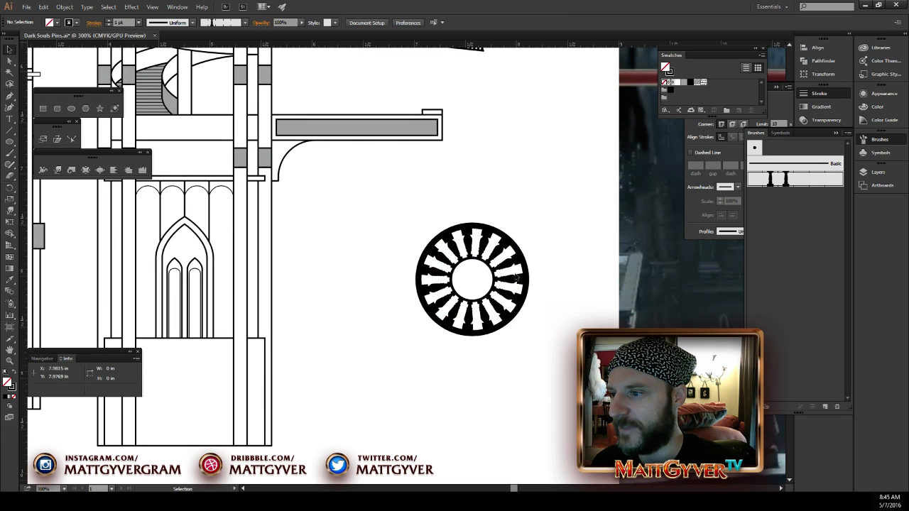
{"action": "left_click", "coordinate": [521, 261]}
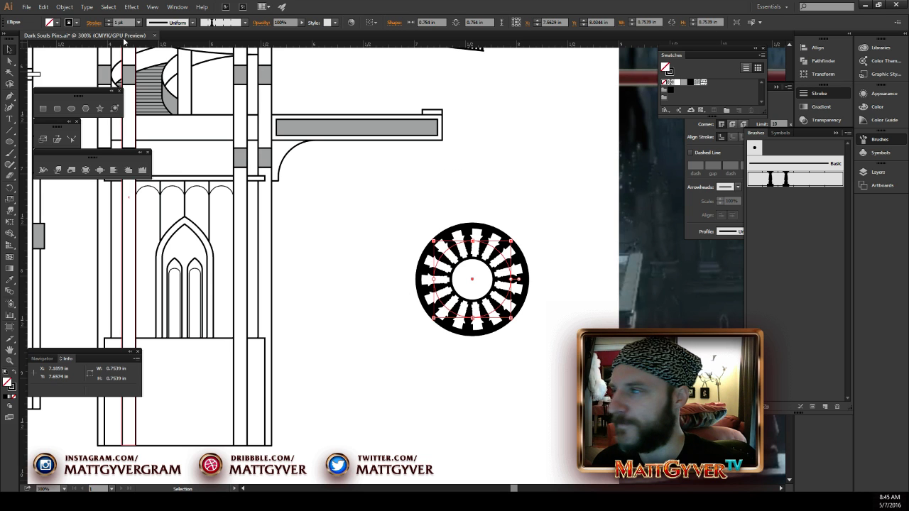
{"action": "type", "text": ".5"}
{"action": "key", "text": "Return"}
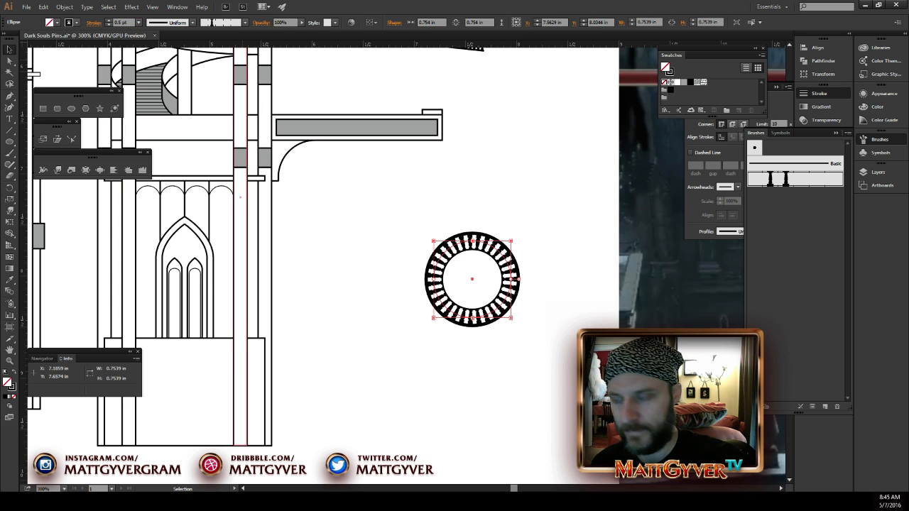
Move the railing circle up and away from the tower, just below and beyond the balcony's outer end
{"action": "left_click", "coordinate": [345, 307]}
{"action": "left_click_drag", "start_coordinate": [522, 212], "coordinate": [519, 266]}
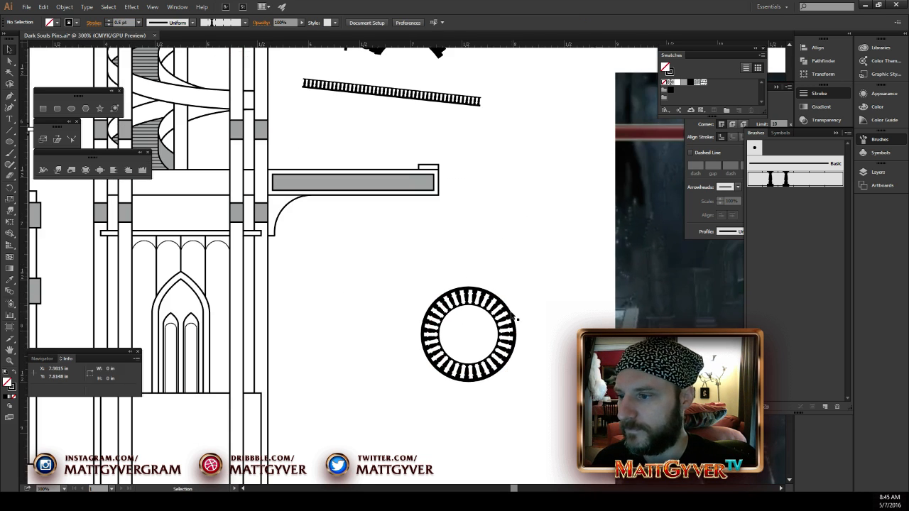
{"action": "left_click_drag", "start_coordinate": [508, 310], "coordinate": [547, 230]}
{"action": "left_click", "coordinate": [495, 350]}
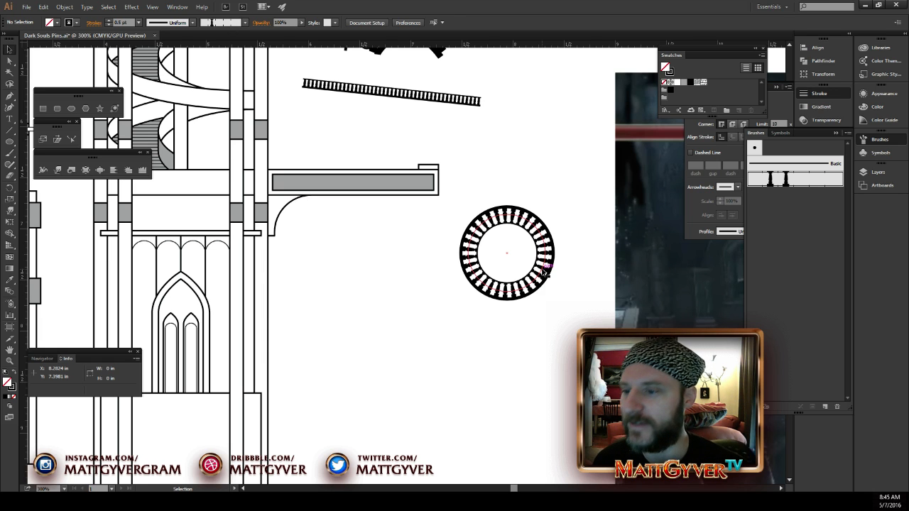
Examine the Dark Souls reference screenshots of the gothic tower facade and the arched gateway for railings and architectural details
{"action": "left_click_drag", "start_coordinate": [565, 362], "coordinate": [292, 368]}
{"action": "left_click_drag", "start_coordinate": [544, 395], "coordinate": [376, 349]}
{"action": "key", "text": "ctrl+minus"}
{"action": "key", "text": "ctrl+minus"}
{"action": "left_click_drag", "start_coordinate": [466, 370], "coordinate": [220, 222]}
{"action": "left_click_drag", "start_coordinate": [507, 419], "coordinate": [476, 357]}
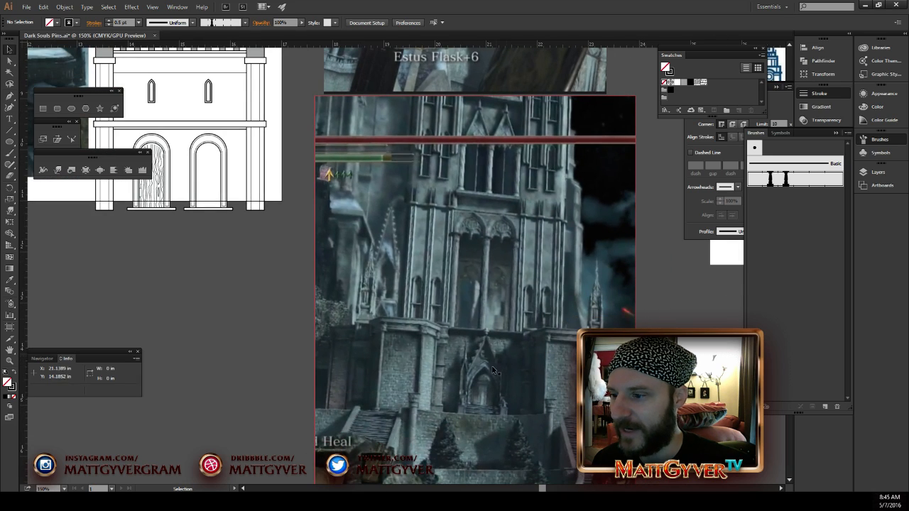
{"action": "left_click_drag", "start_coordinate": [491, 268], "coordinate": [490, 439]}
{"action": "mouse_move", "coordinate": [496, 221]}
{"action": "left_mouse_down"}
{"action": "mouse_move", "coordinate": [465, 404]}
{"action": "mouse_move", "coordinate": [231, 398]}
{"action": "left_mouse_up"}
{"action": "left_click_drag", "start_coordinate": [460, 208], "coordinate": [306, 249]}
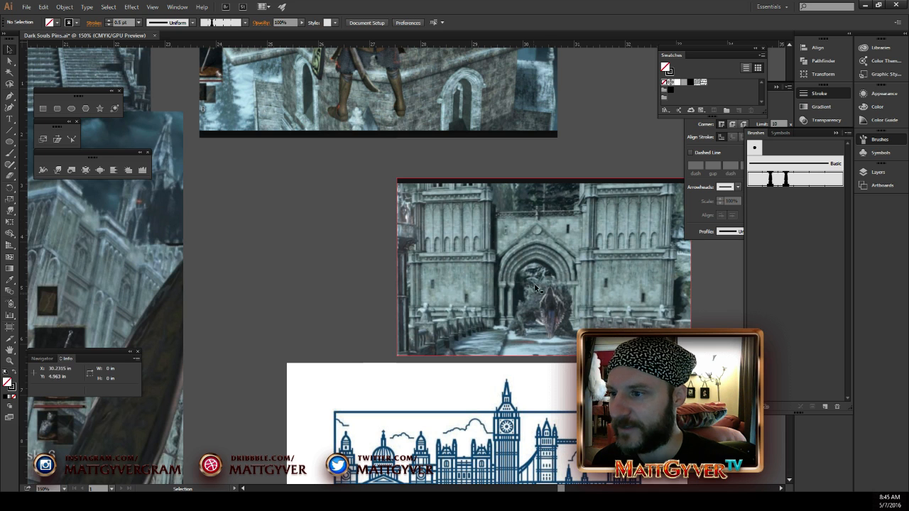